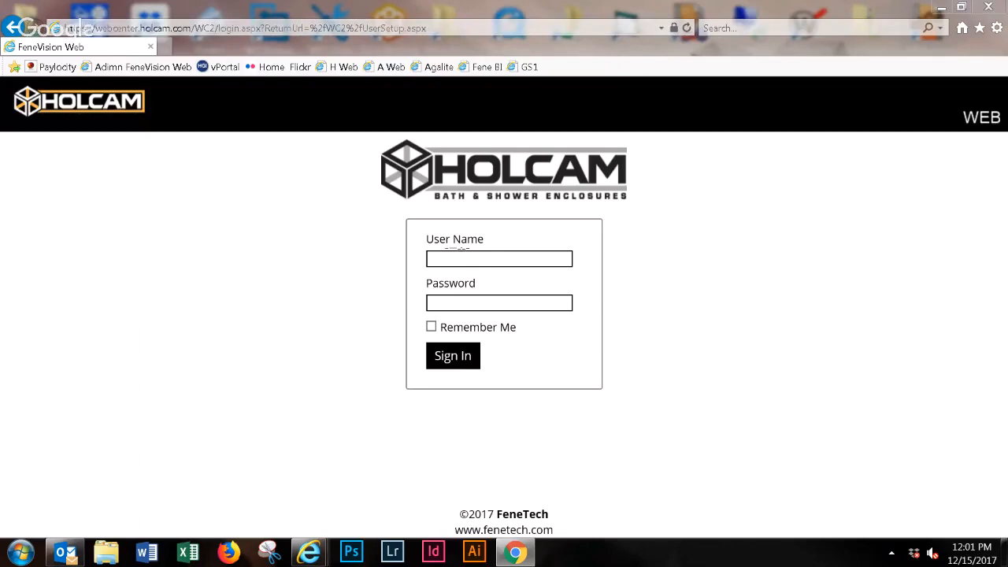
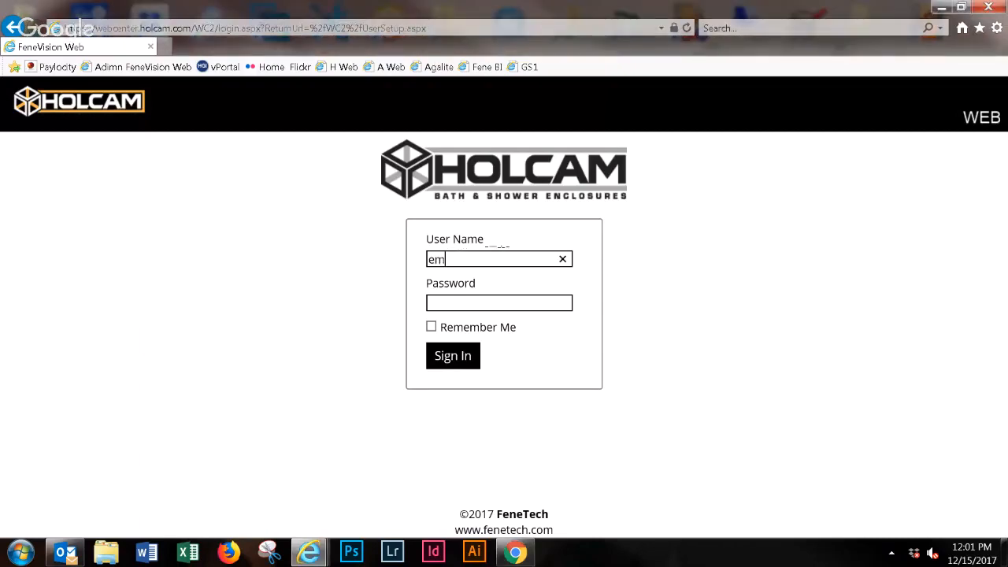
- Sign in to the web portal with the account's user name and password
key(Tab)
text(****)
key(BackSpace)
key(BackSpace)
key(BackSpace)
key(BackSpace)
text(••••••••••••)
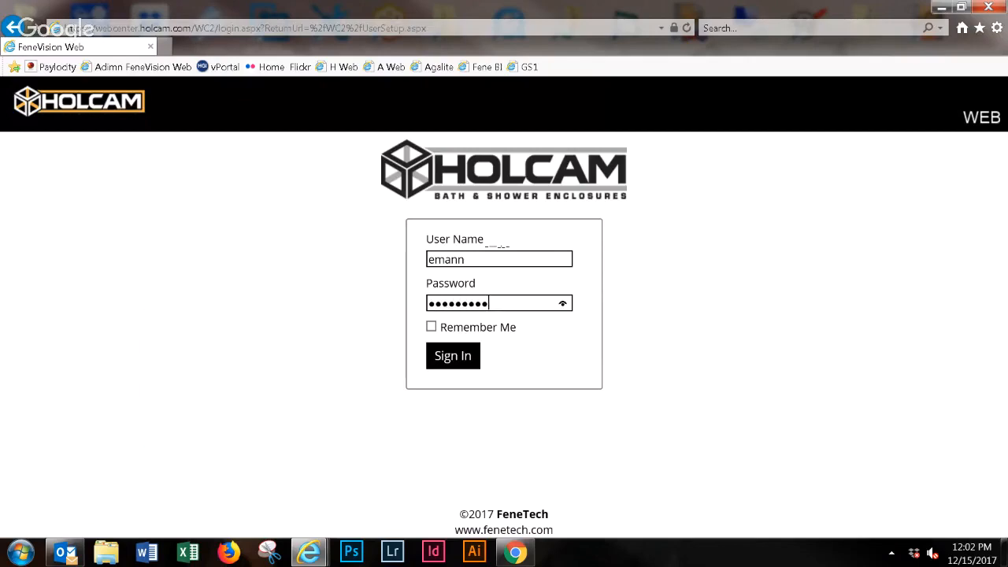
key(Return)
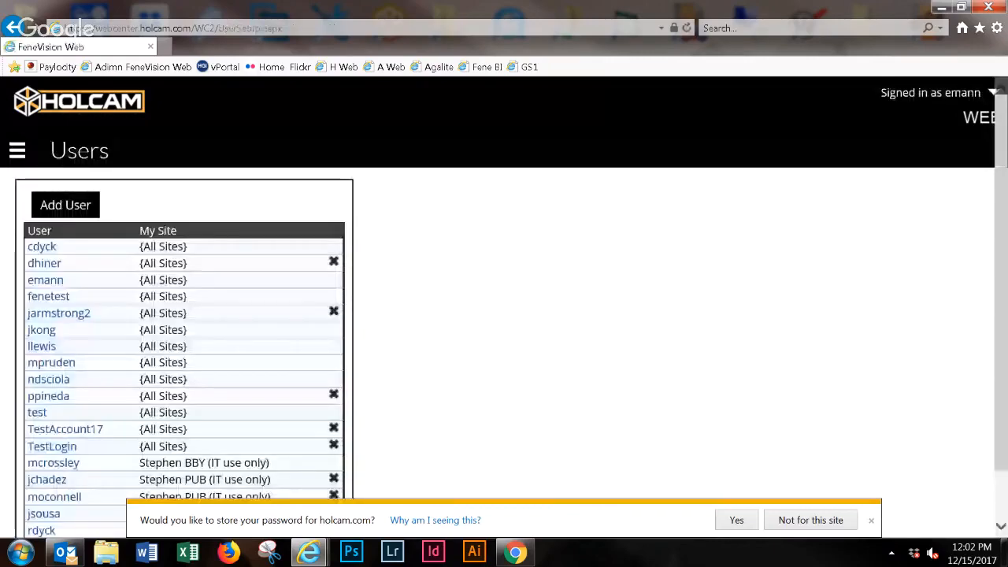
- Go from the Users page to the Dashboard
click(18, 150)
click(44, 176)
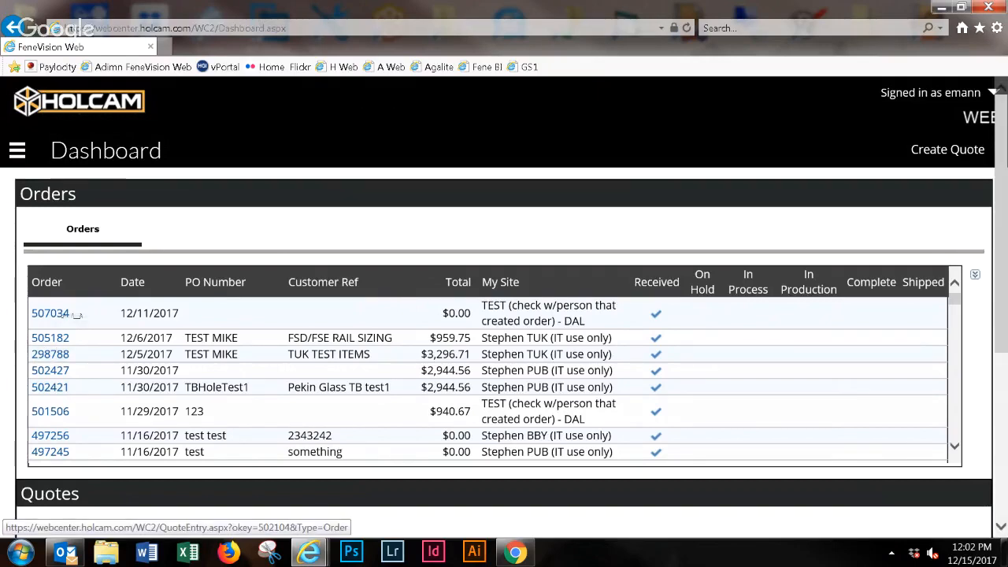
- View the details of the order dated 12/11/2017, including its order type, and return to the Dashboard
click(58, 315)
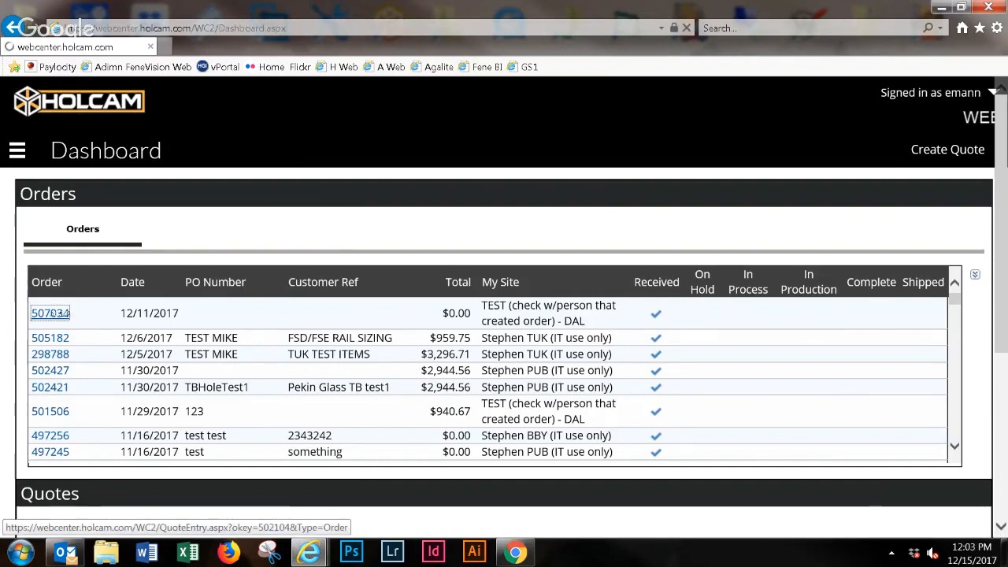
click(58, 313)
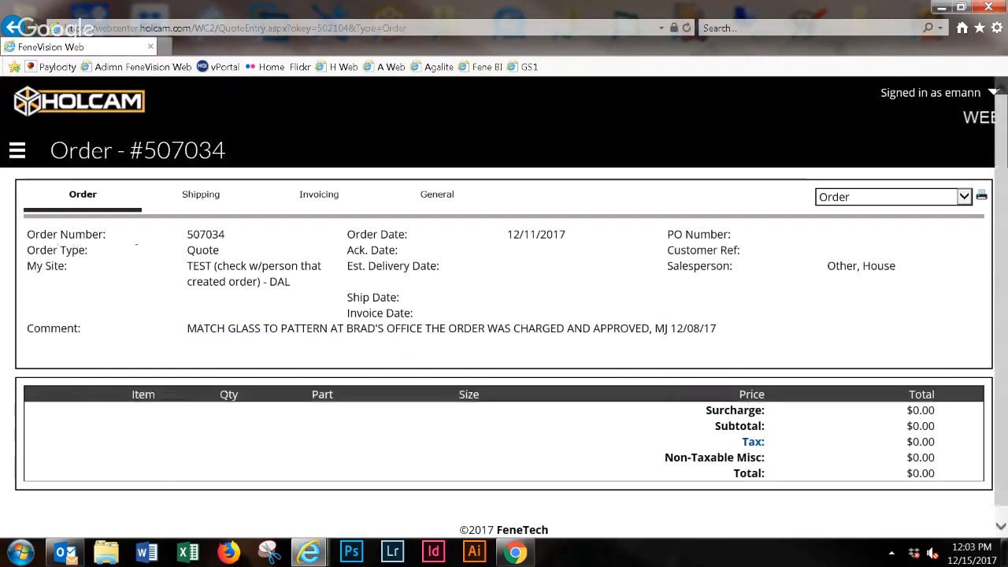
double_click(202, 250)
click(13, 28)
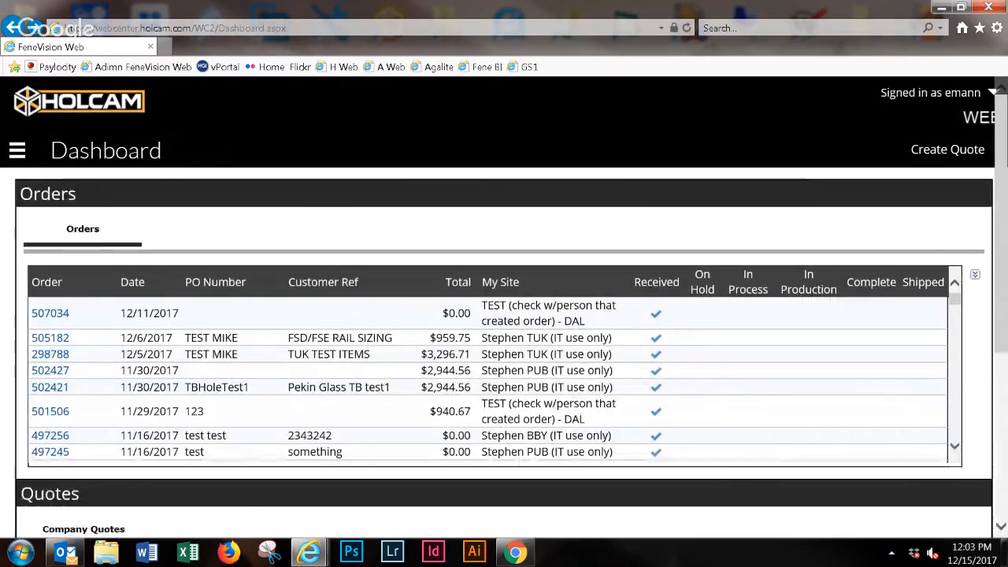
- Examine the order status columns from Received to Shipped in the Orders table
drag(634, 281, 722, 286)
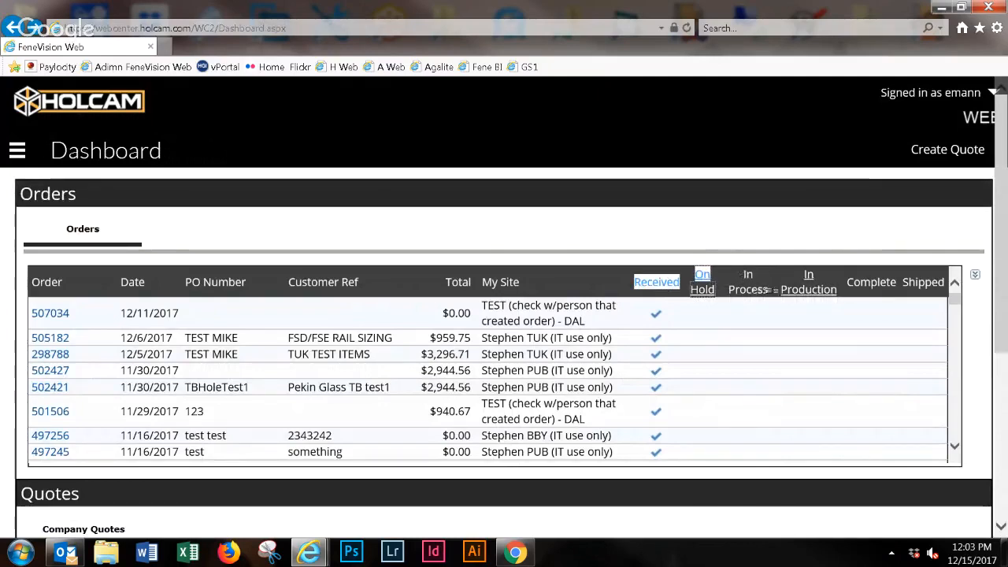
click(627, 283)
drag(629, 282, 951, 288)
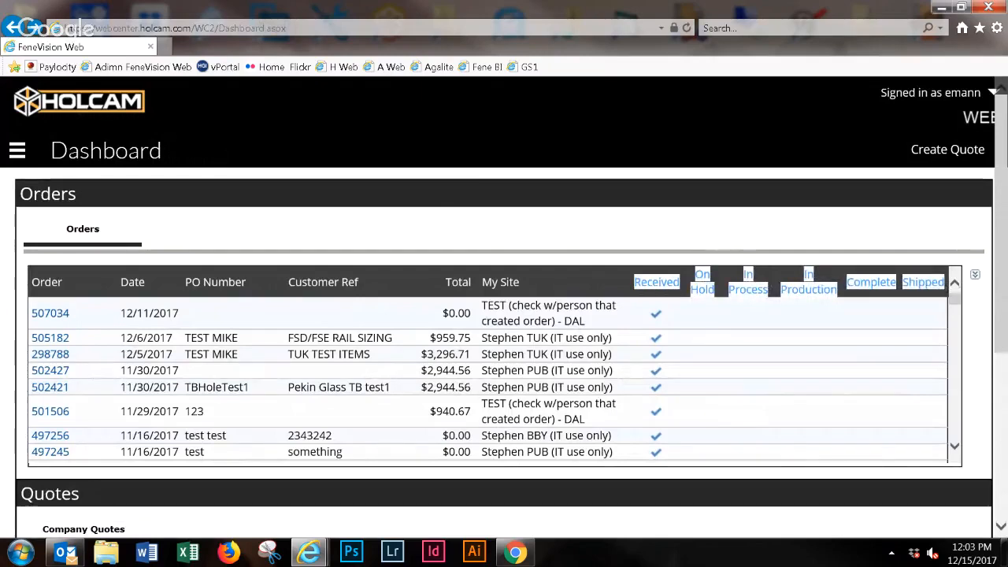
click(668, 338)
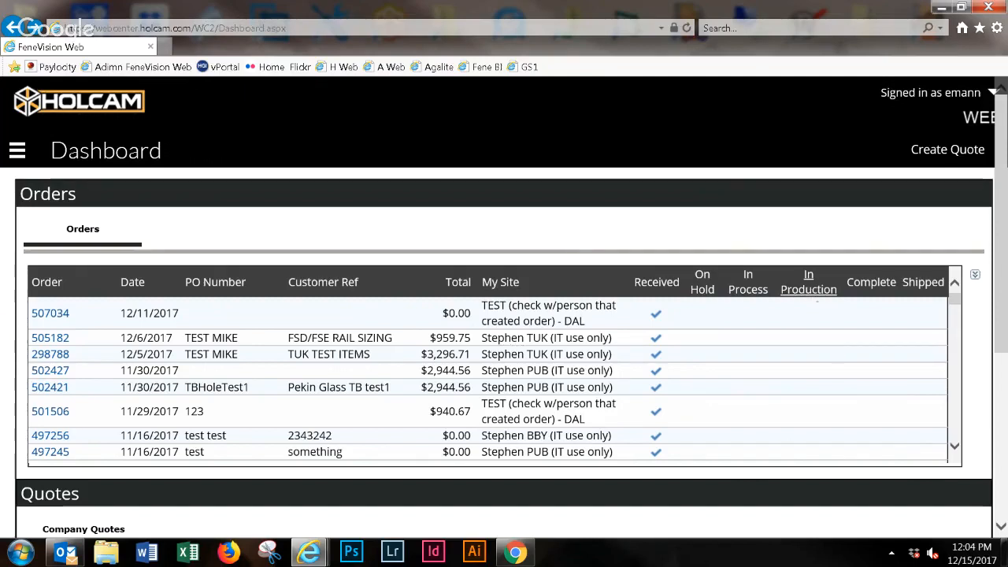
- Look through the Orders list to review which status stages older orders have reached
scroll(808, 296, down, 5)
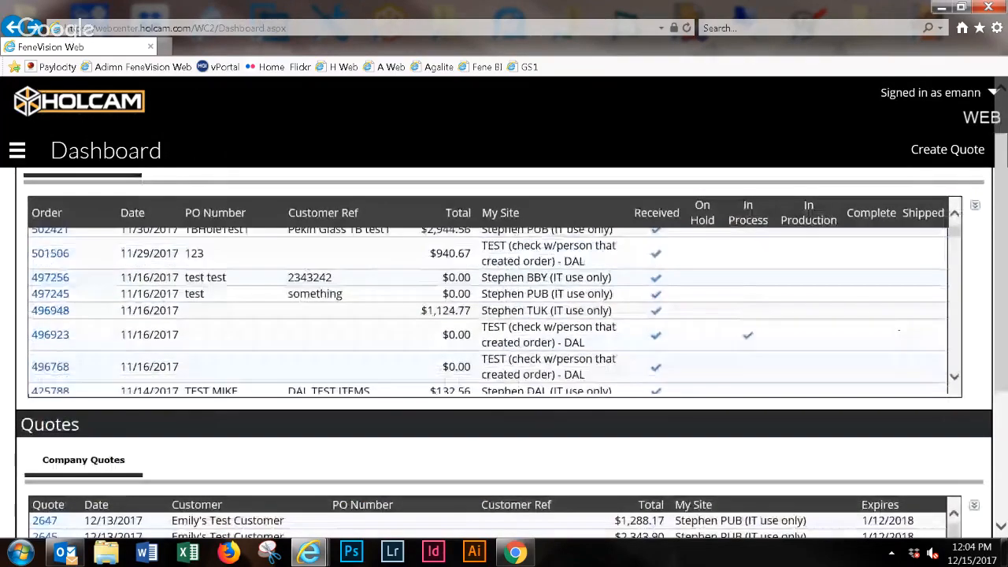
scroll(493, 310, up, 5)
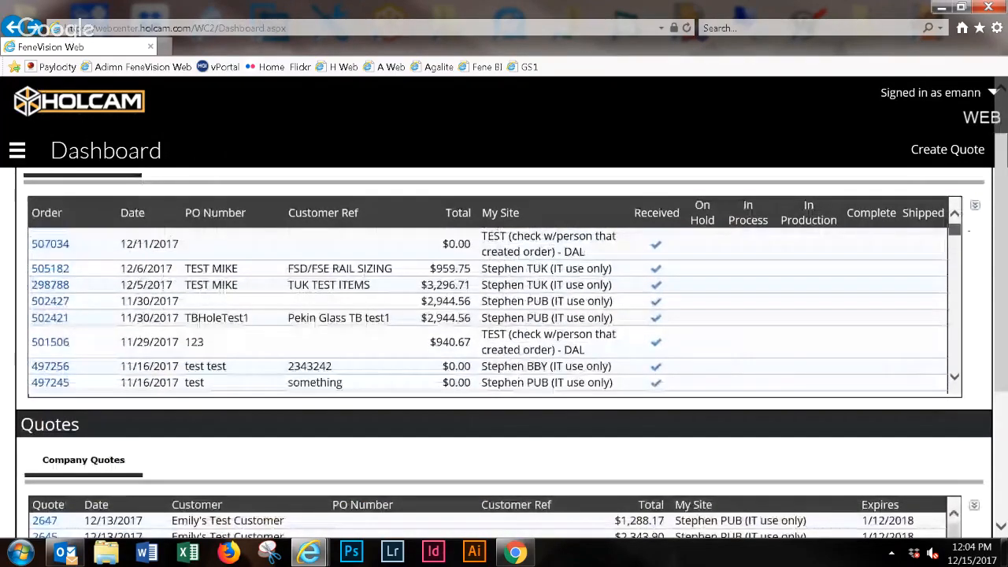
scroll(493, 311, down, 3)
scroll(494, 311, down, 3)
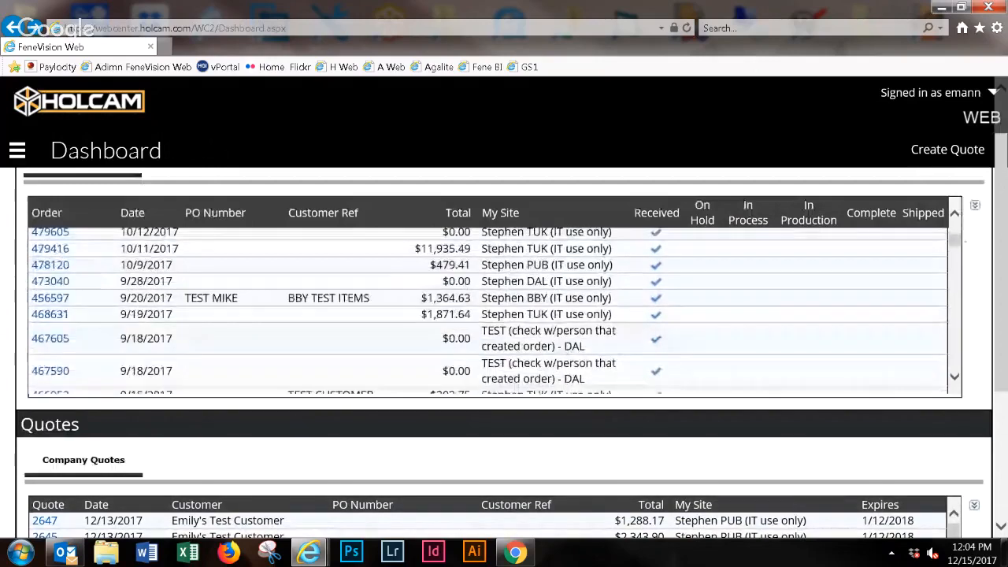
scroll(493, 311, up, 6)
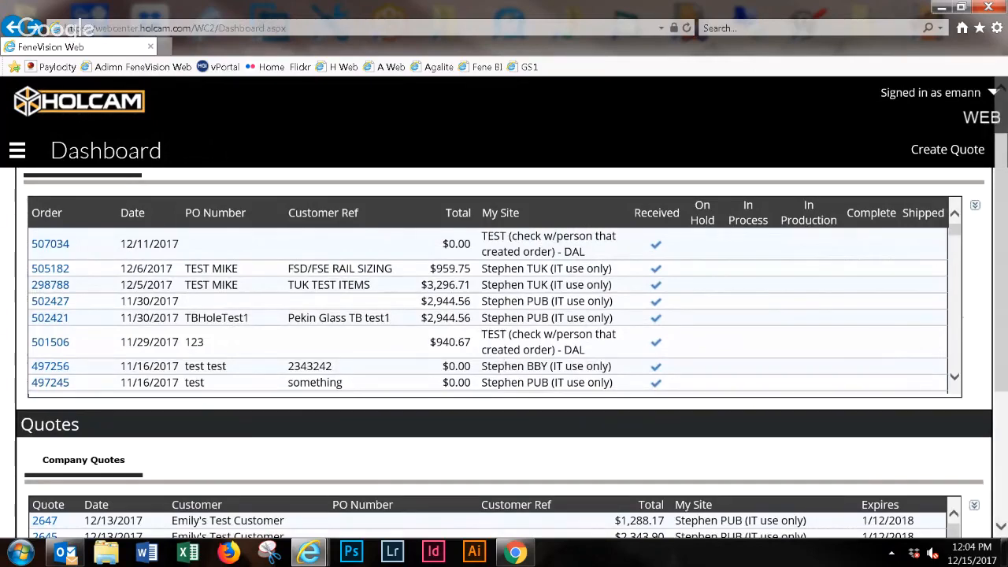
- Examine the Company Quotes list, checking the customer and My Site entries of the newest quote
scroll(504, 336, down, 2)
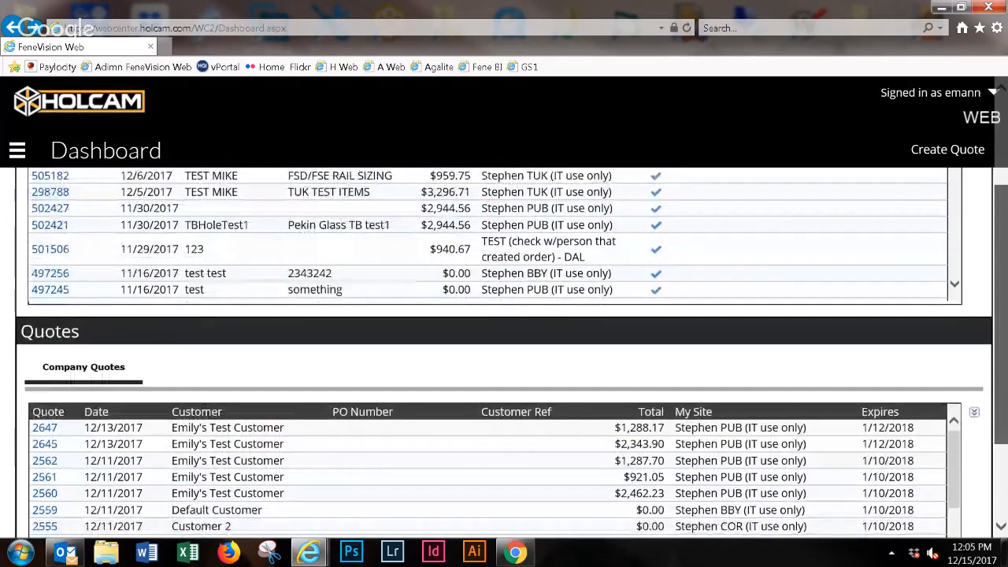
scroll(504, 353, down, 1)
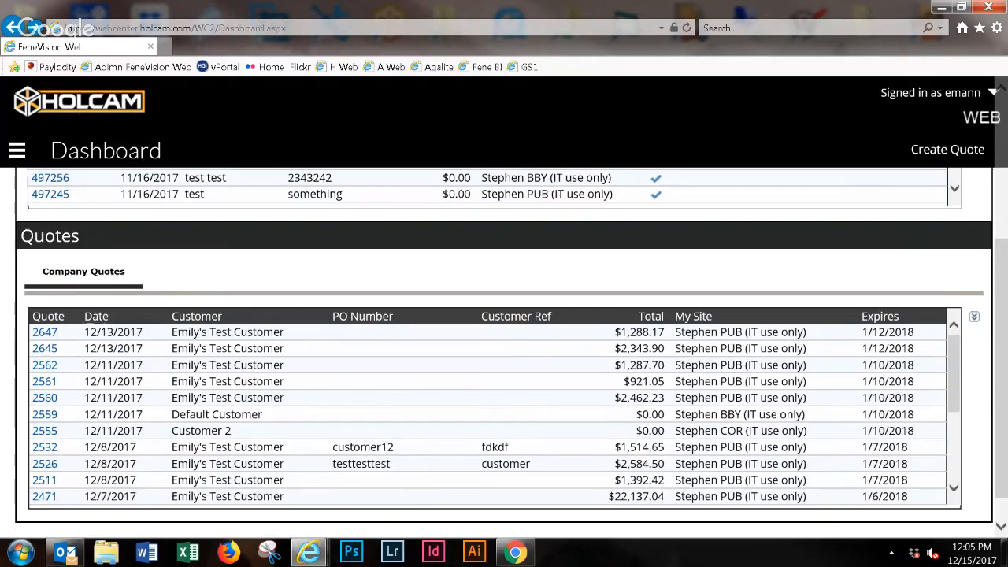
drag(83, 332, 285, 331)
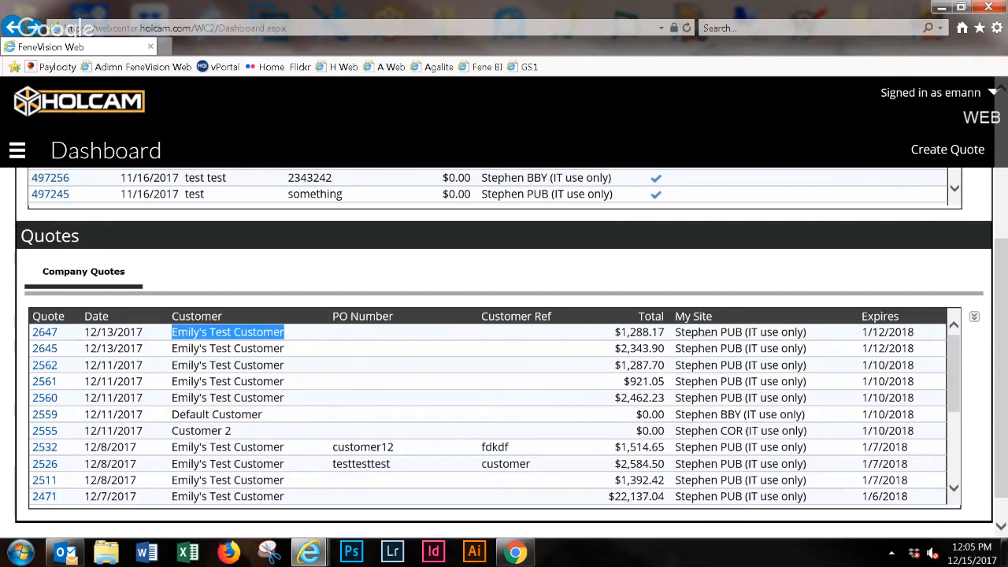
click(409, 332)
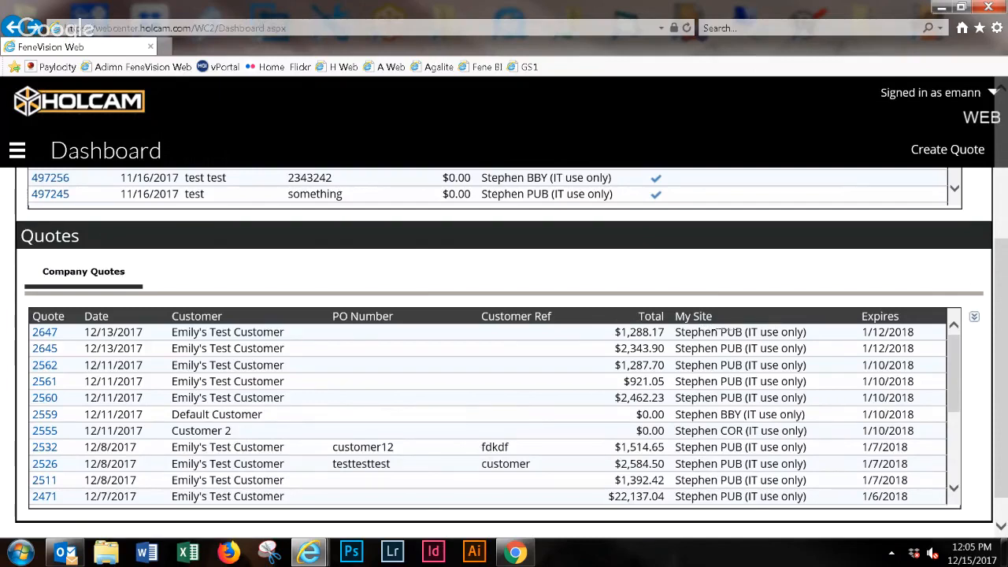
drag(719, 331, 854, 330)
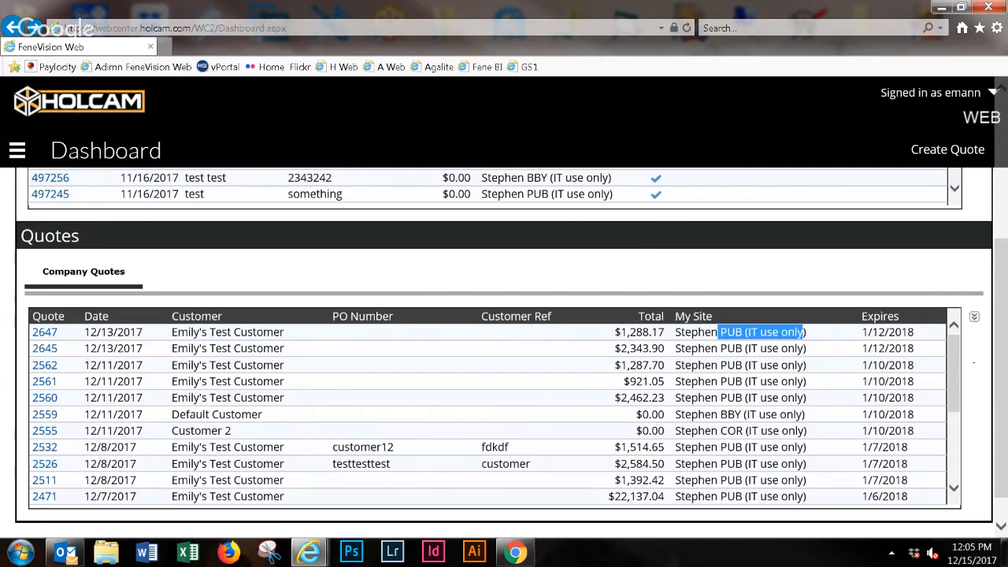
drag(1002, 381, 1002, 237)
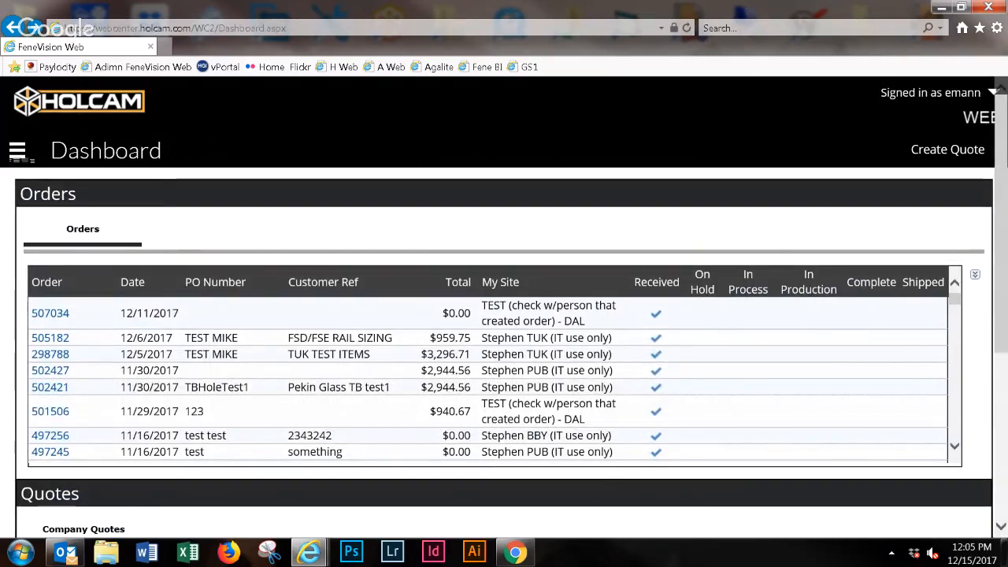
click(17, 151)
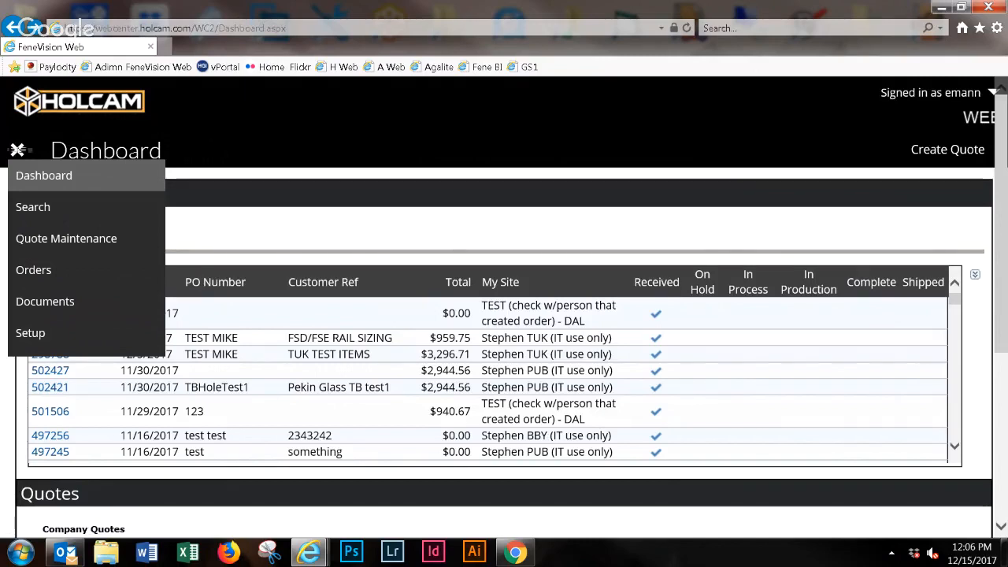
click(19, 150)
drag(167, 150, 50, 150)
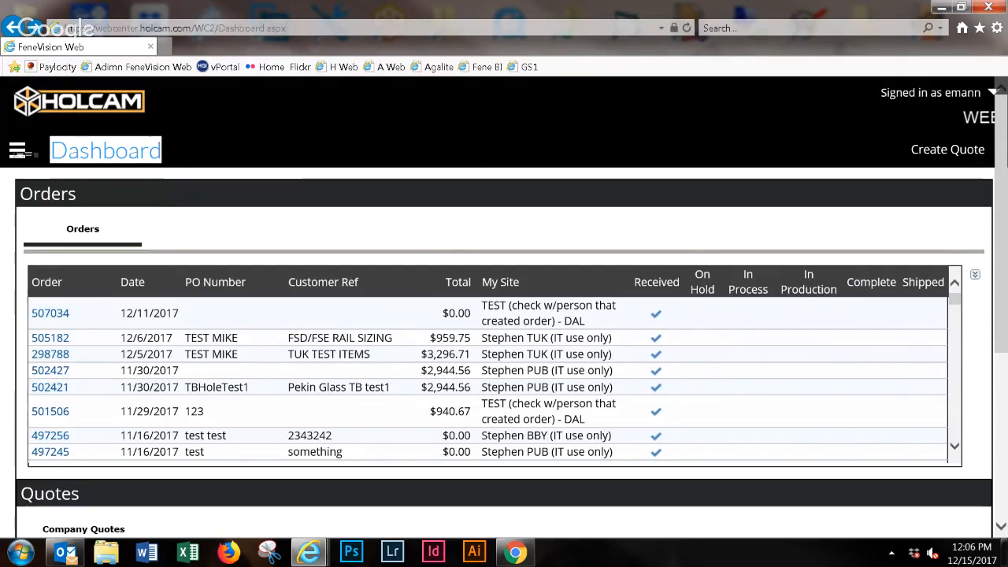
- Start a new customer record from the Customers setup page
click(17, 150)
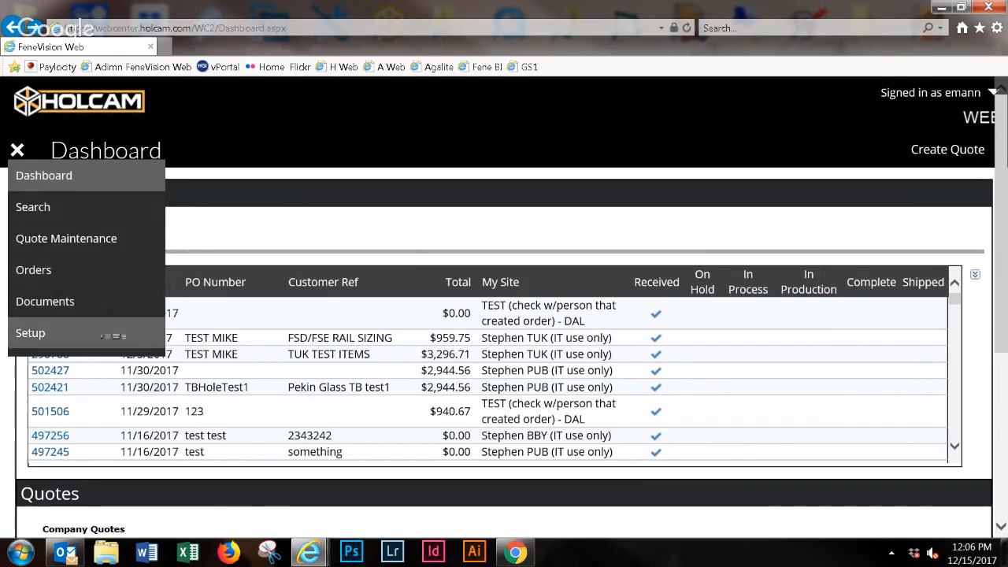
click(113, 336)
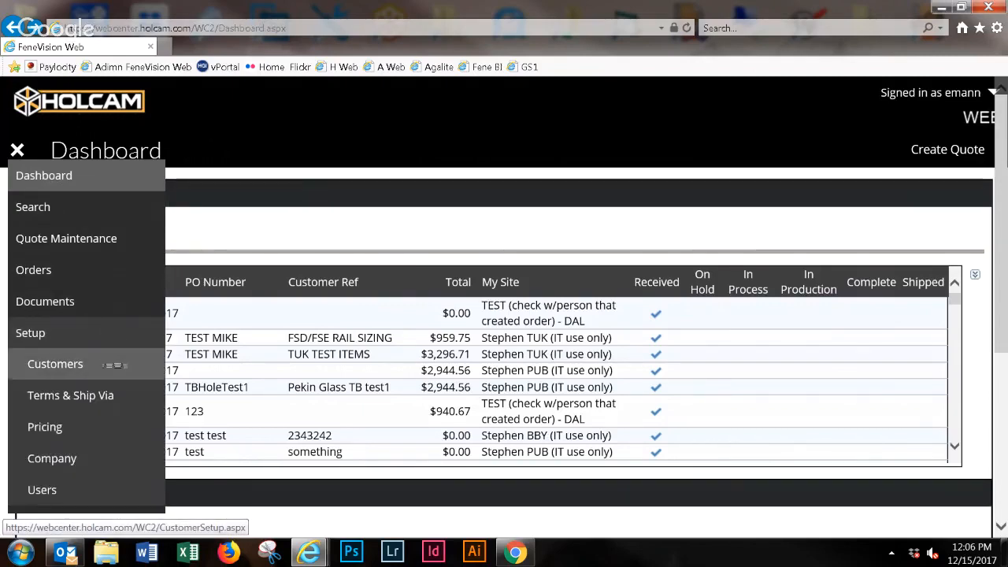
click(114, 364)
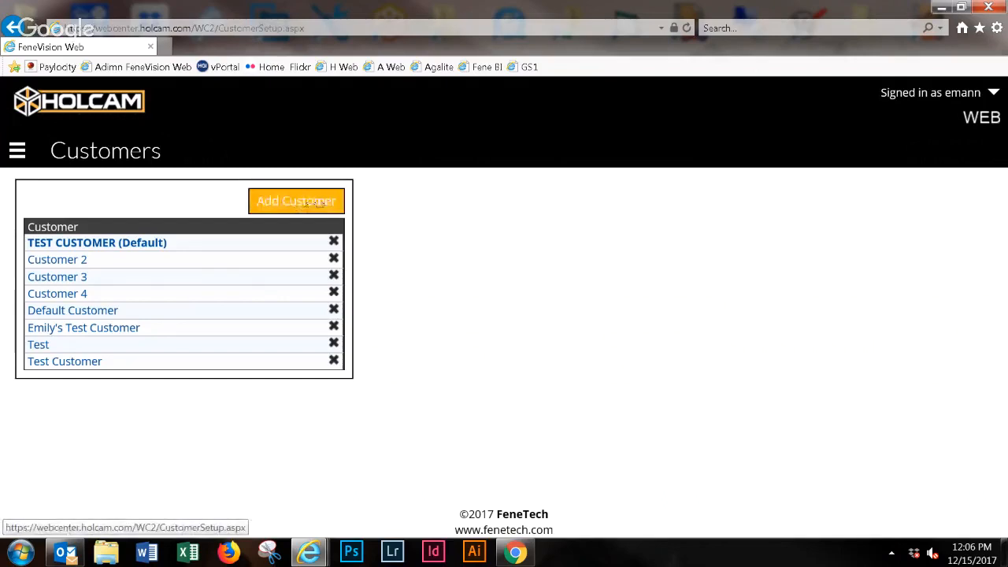
click(311, 202)
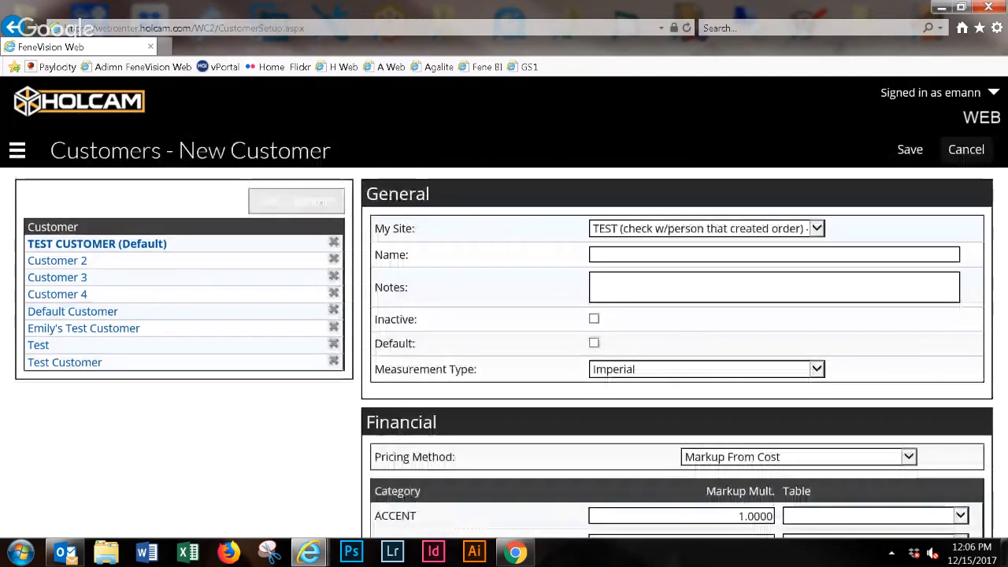
- Examine the My Site and Name fields in the new customer's General section
double_click(403, 230)
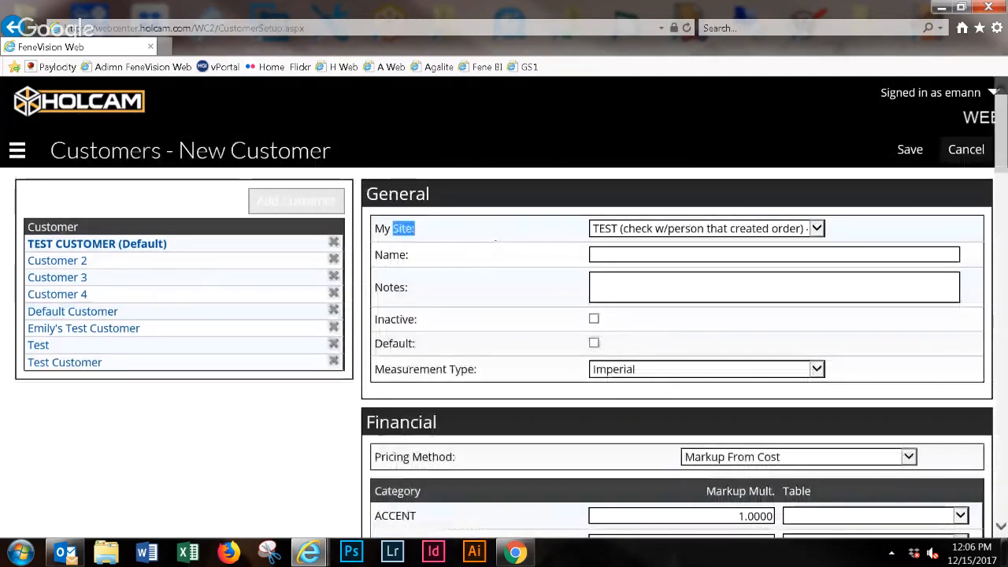
double_click(382, 229)
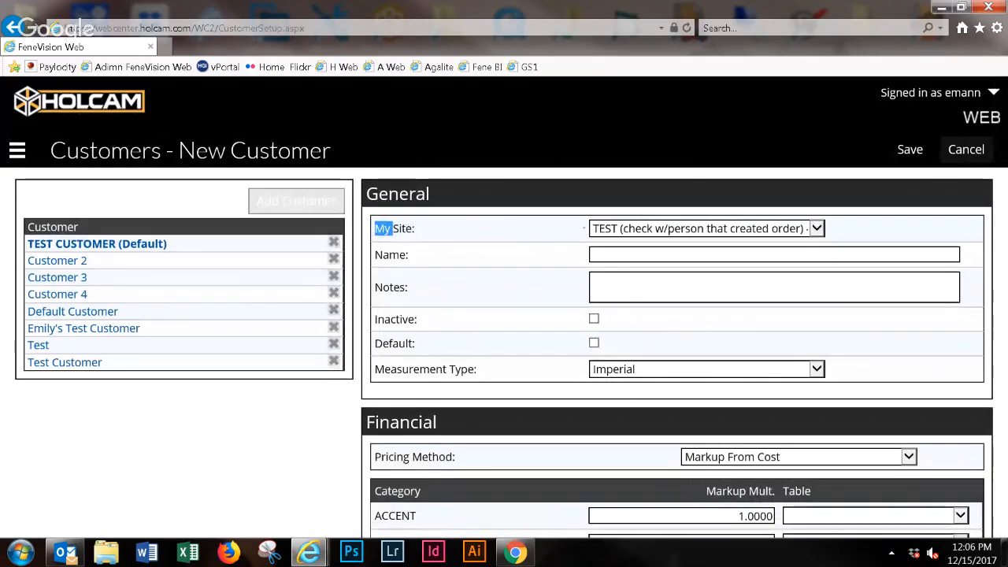
click(709, 254)
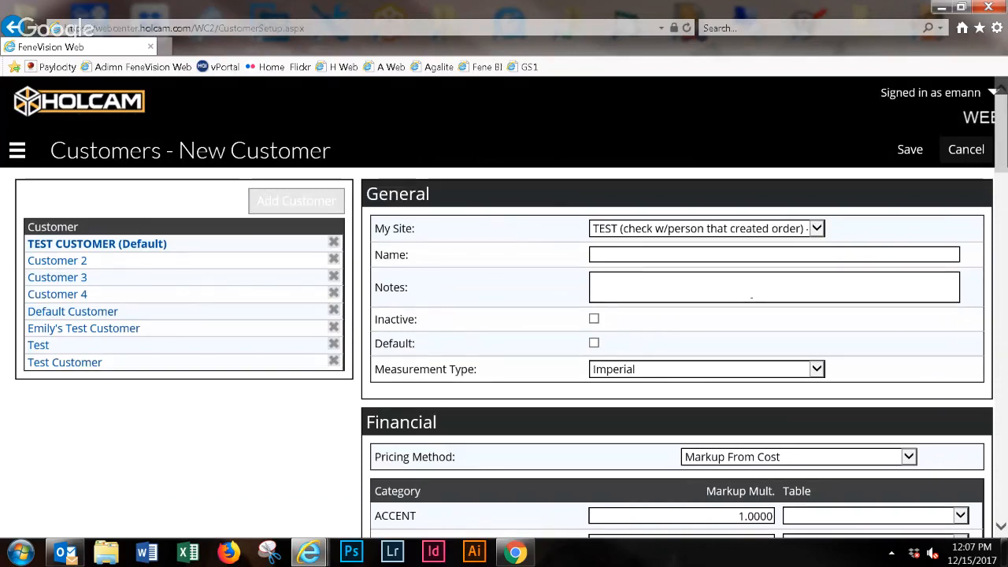
- Look over the new customer form's Financial markup categories, terms, salesperson and tax fields, and Billing Address section
scroll(751, 297, down, 1)
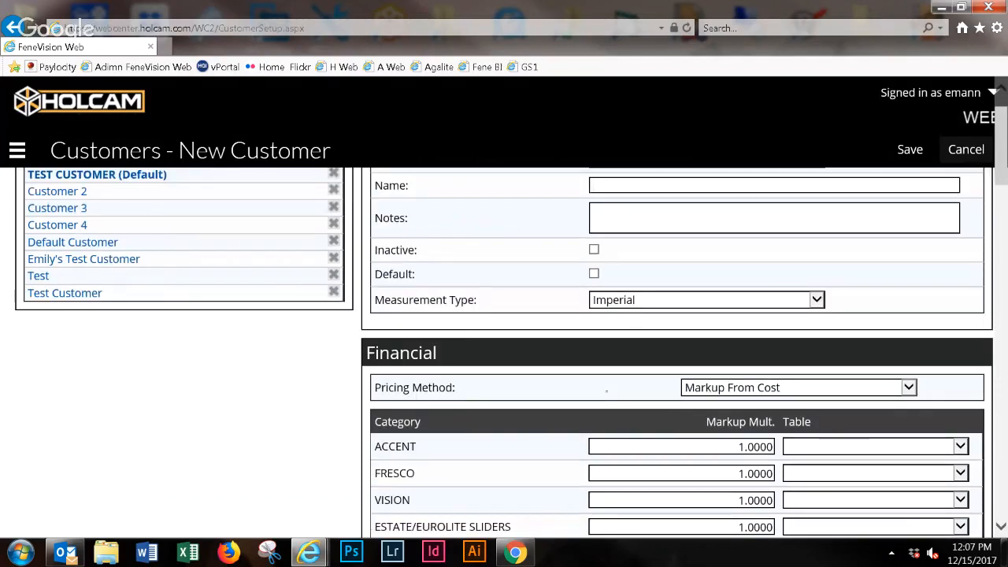
scroll(606, 389, down, 1)
scroll(606, 389, down, 3)
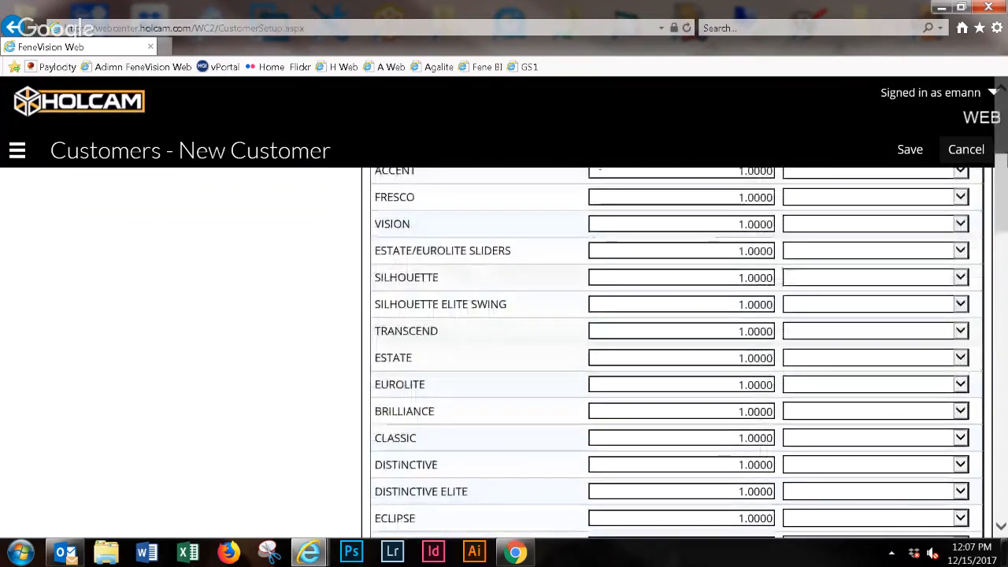
scroll(677, 354, down, 2)
scroll(677, 355, down, 5)
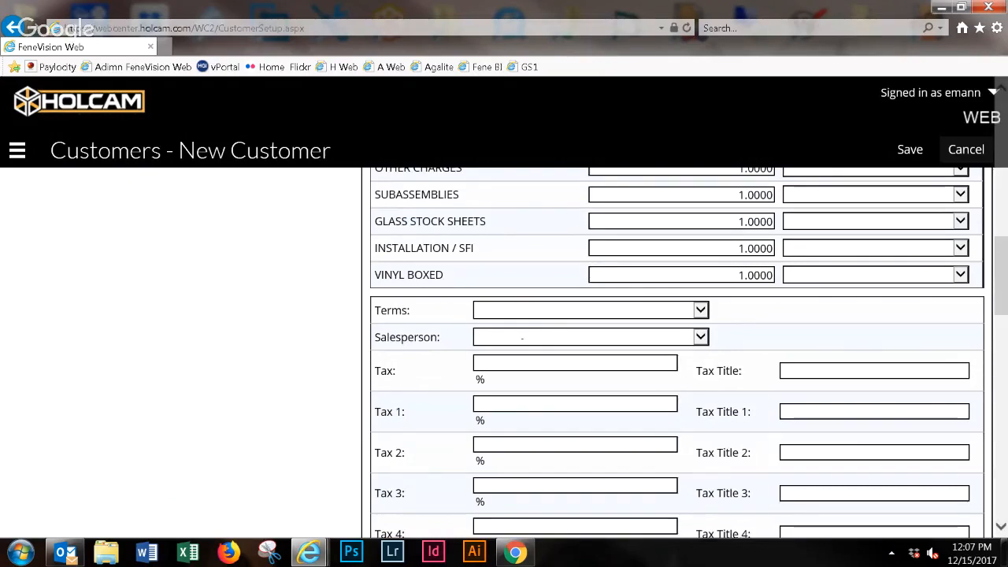
scroll(518, 339, down, 2)
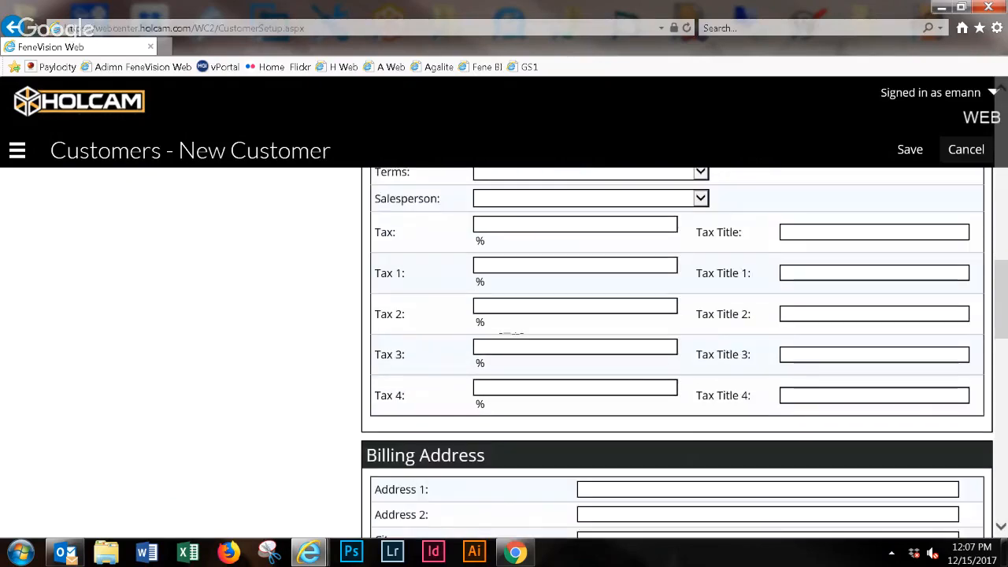
scroll(510, 335, up, 1)
scroll(551, 354, down, 3)
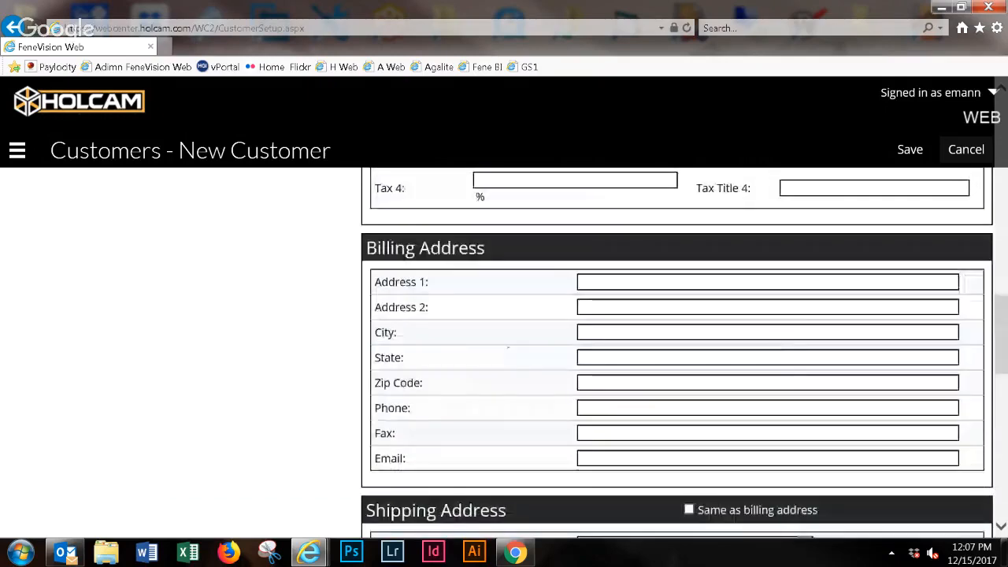
scroll(677, 354, up, 8)
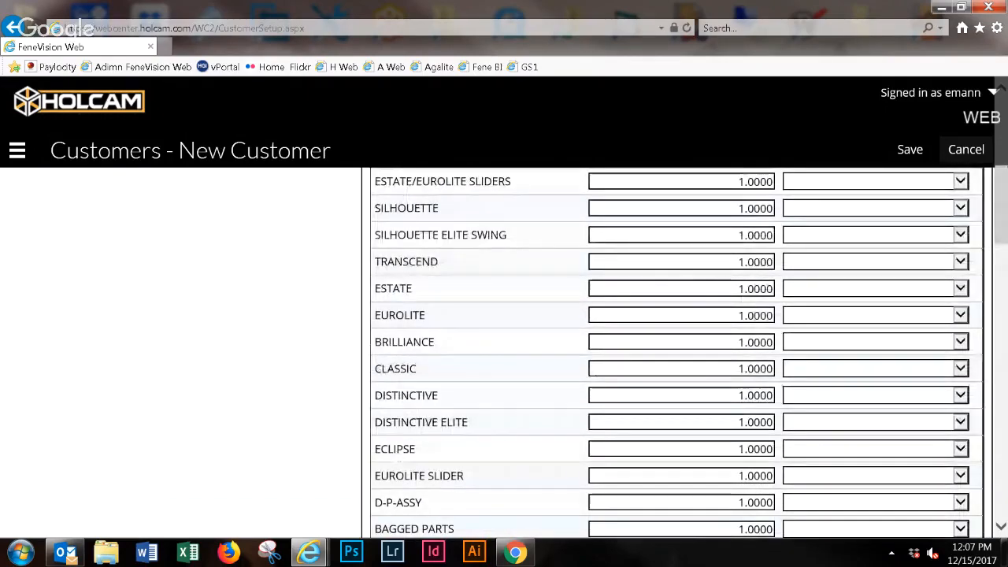
- Cancel the new customer entry and return to the Customers list
click(908, 153)
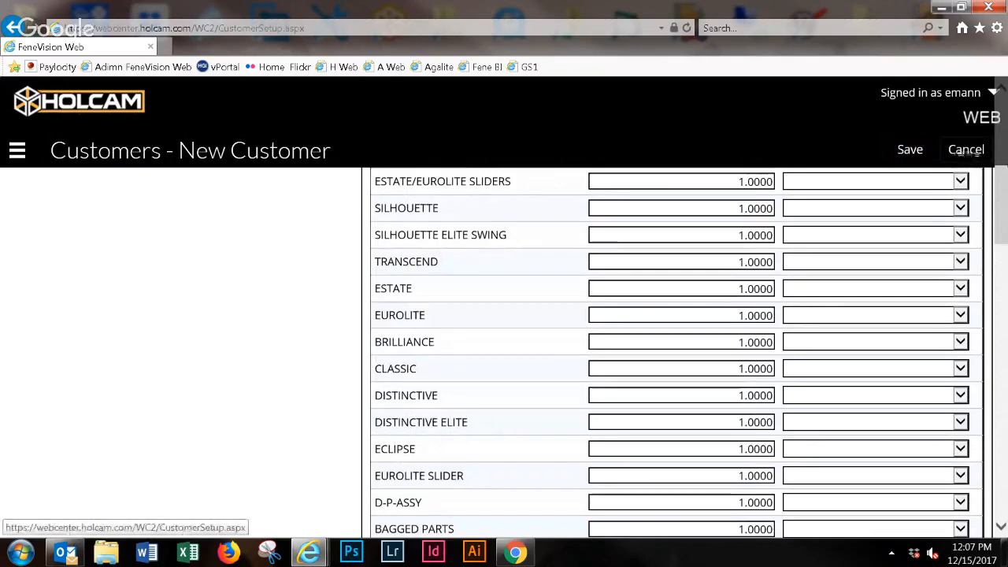
scroll(969, 153, up, 1)
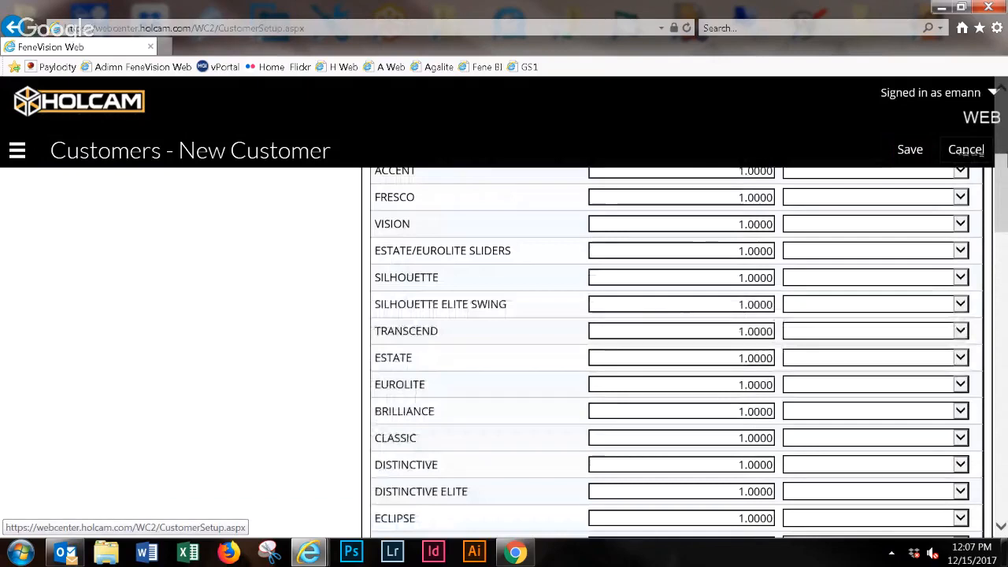
click(968, 149)
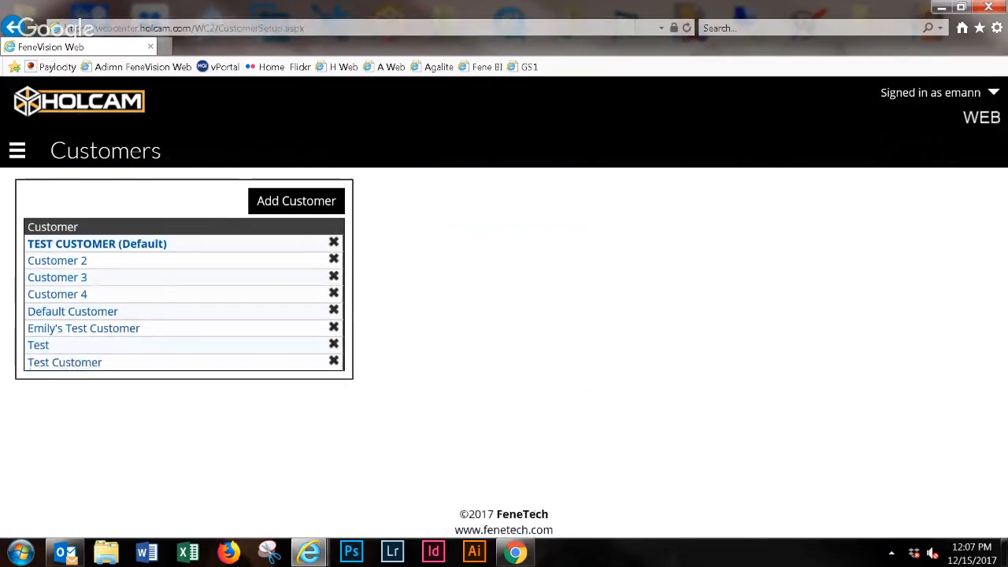
- Start a new quote from the Dashboard and set My Site to the PUB (IT use only) site
click(28, 147)
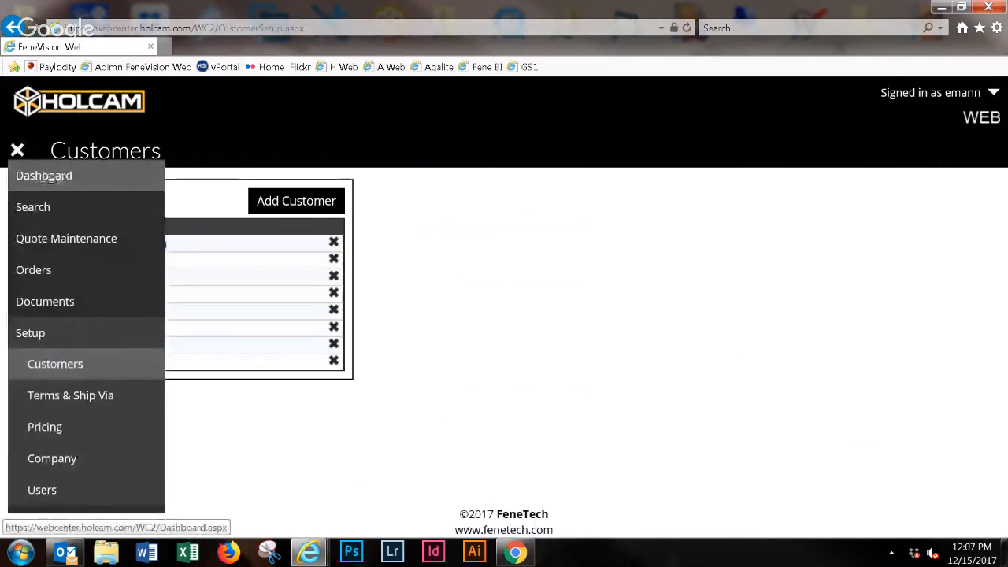
click(63, 177)
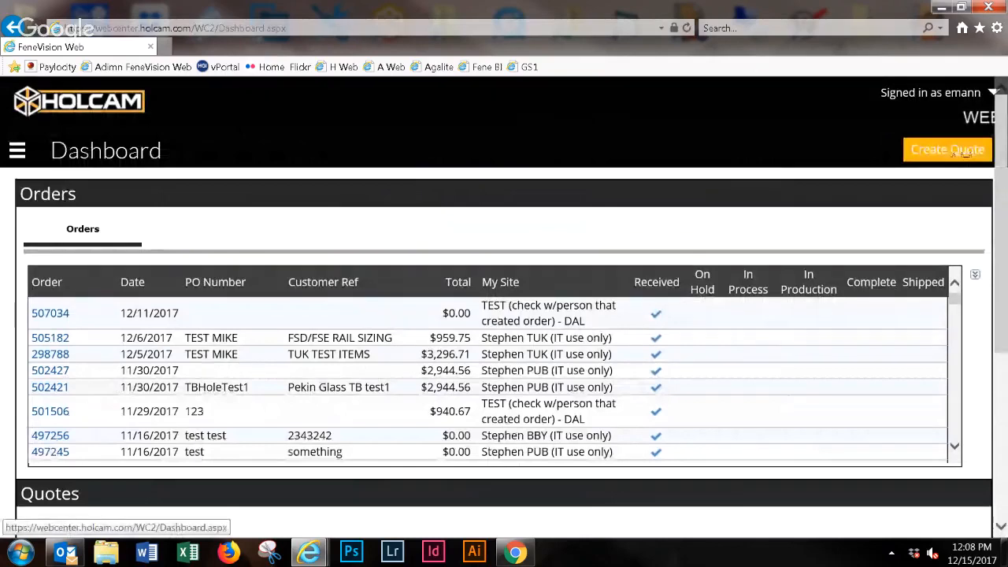
click(962, 152)
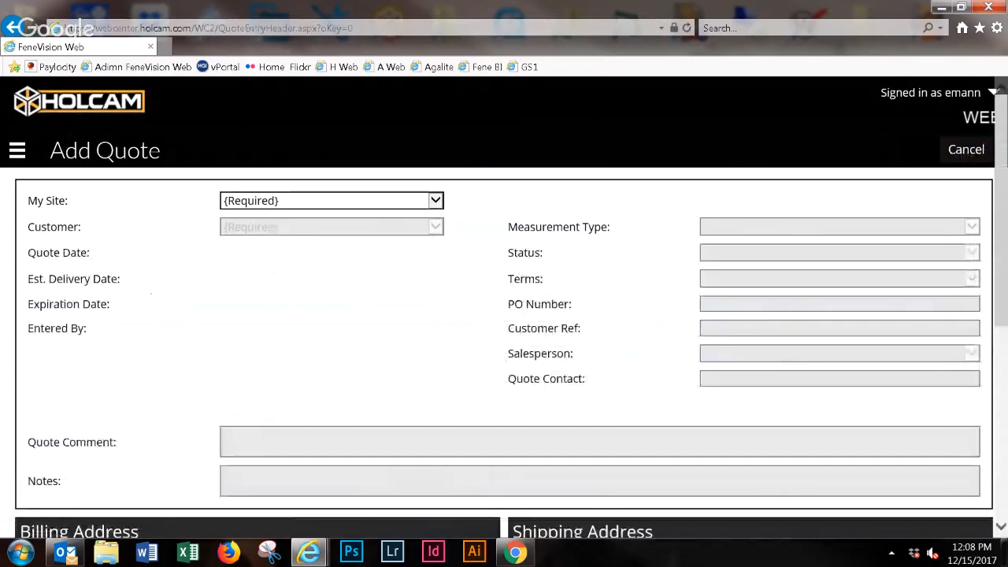
click(304, 200)
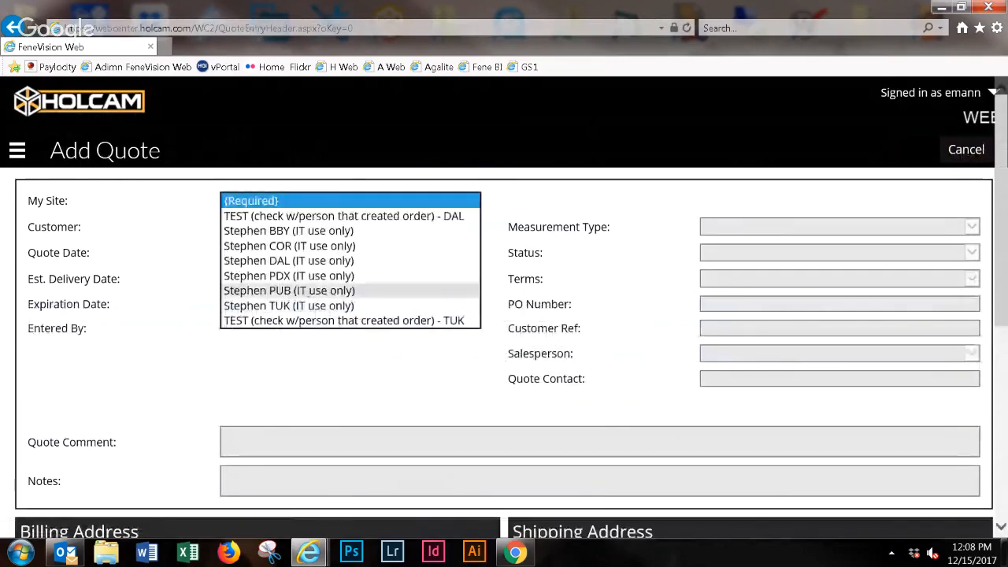
click(289, 290)
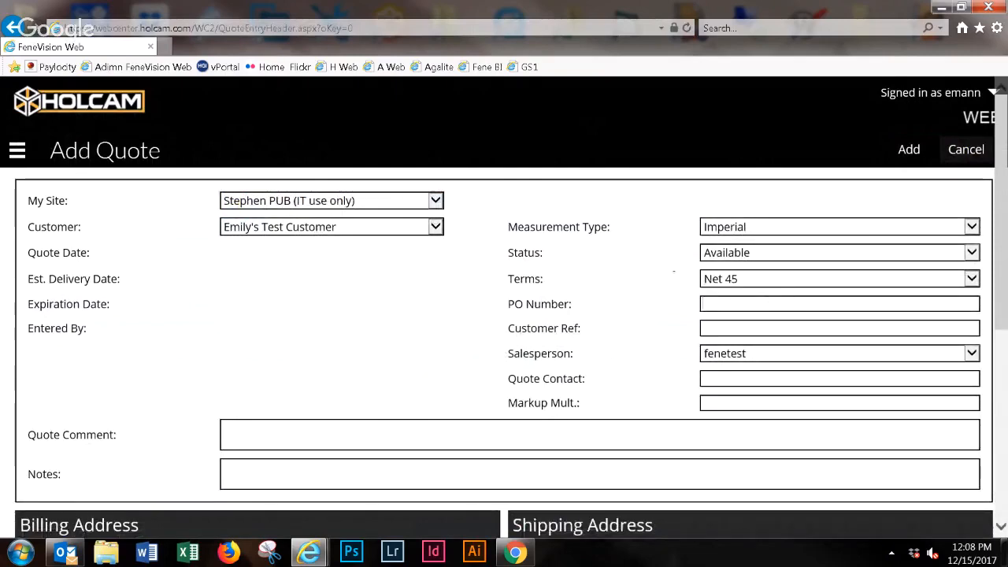
- Enter the quote's PO number and fill in the customer's full name as the Customer Ref
text(Po94504)
key(Tab)
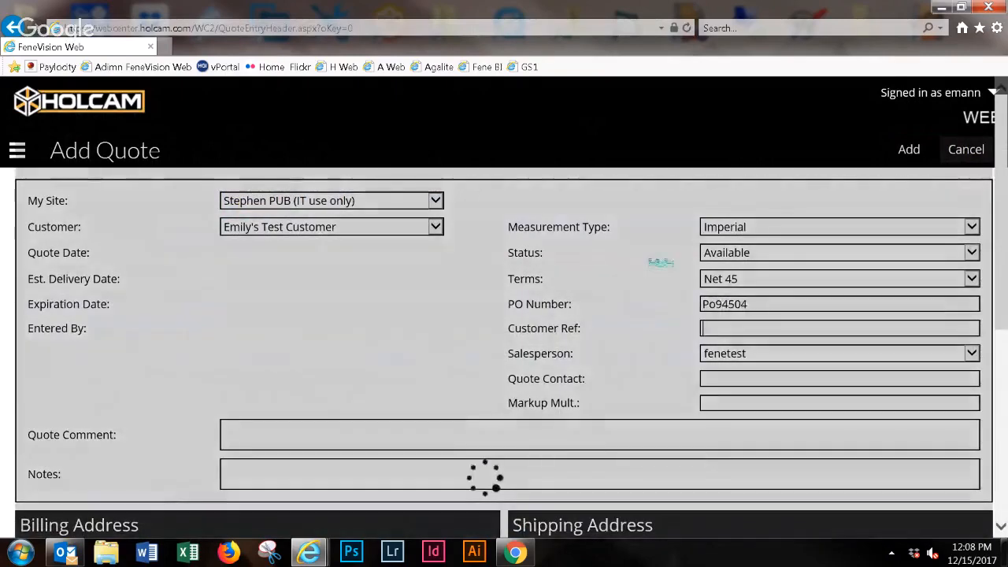
text(Jo)
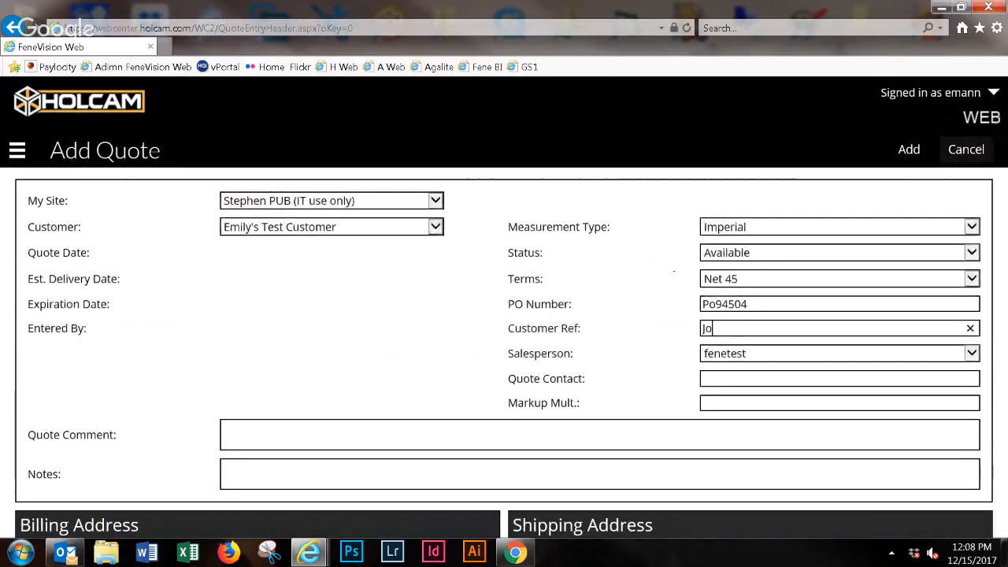
text(hn Doe)
key(Tab)
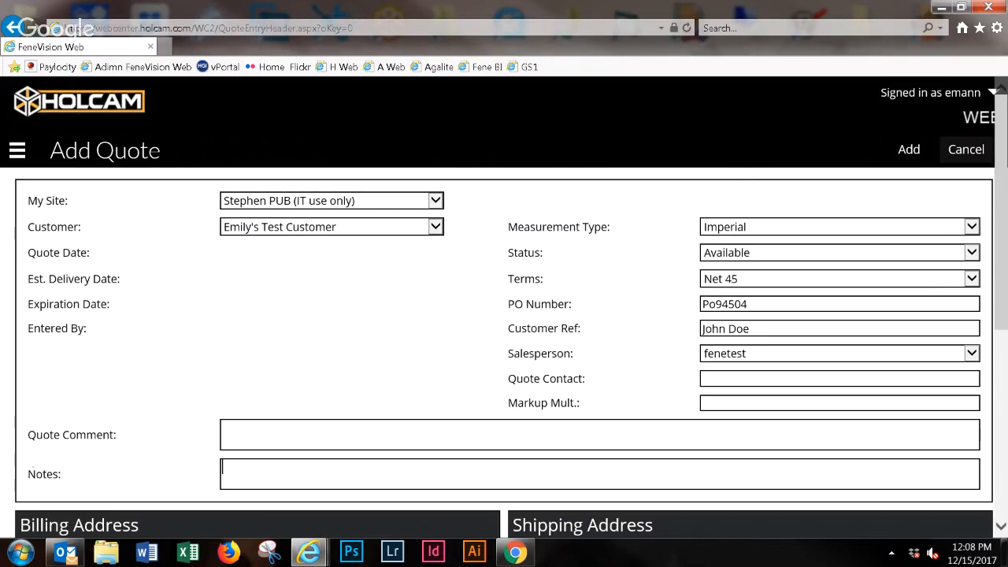
- Look over the quote's comment and notes fields and its Billing Address and Shipping Address sections
drag(33, 471, 141, 476)
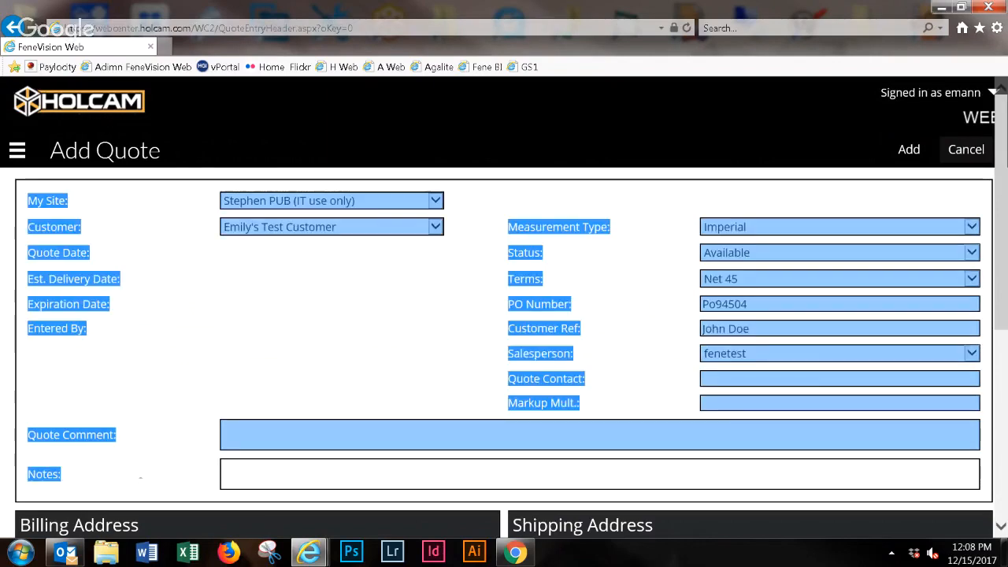
click(304, 475)
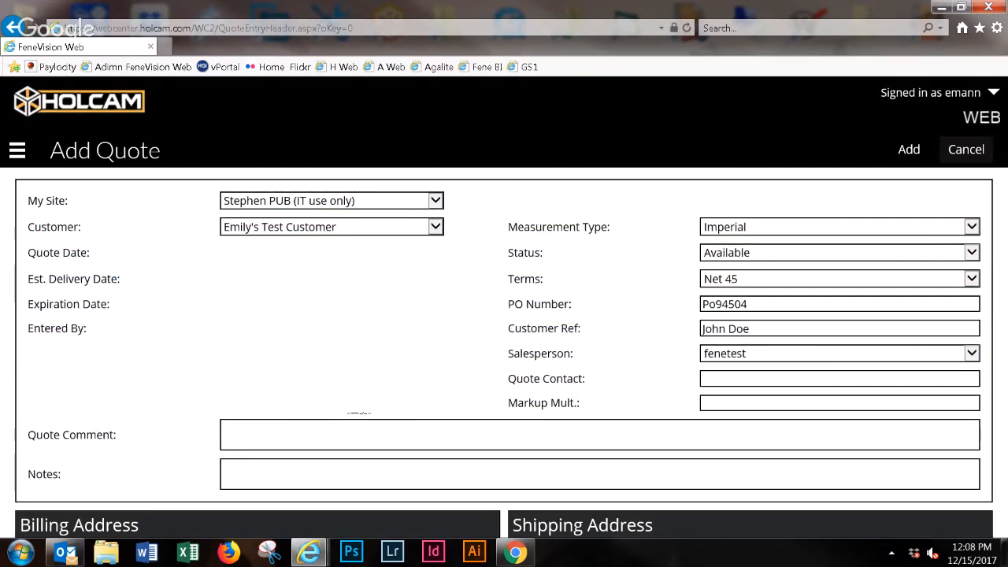
click(277, 428)
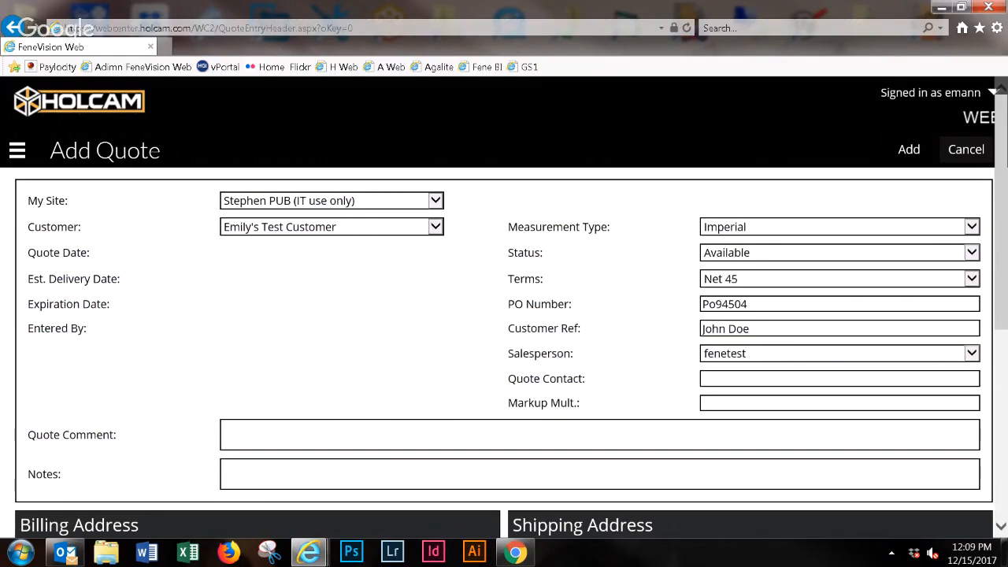
scroll(504, 353, down, 2)
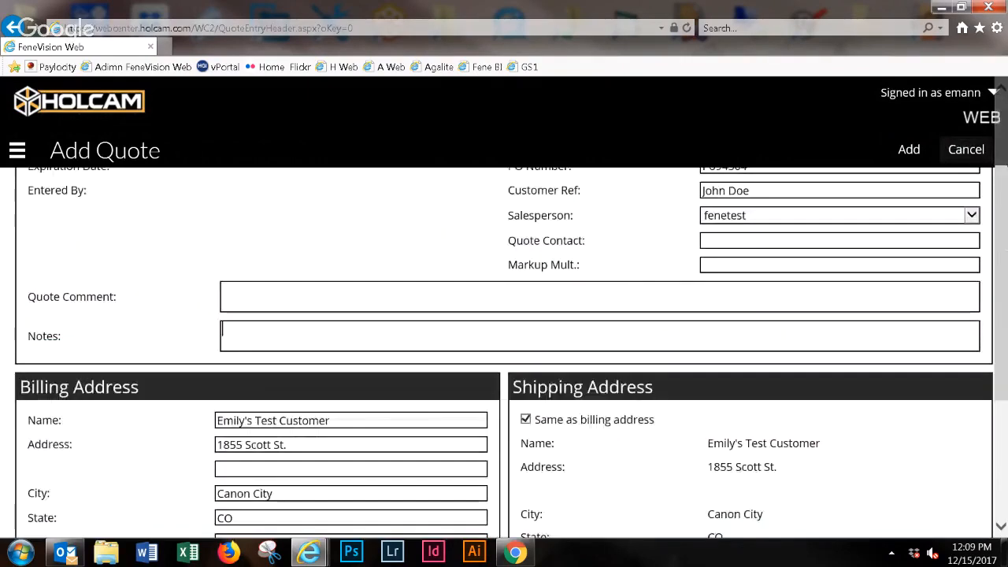
scroll(504, 353, down, 3)
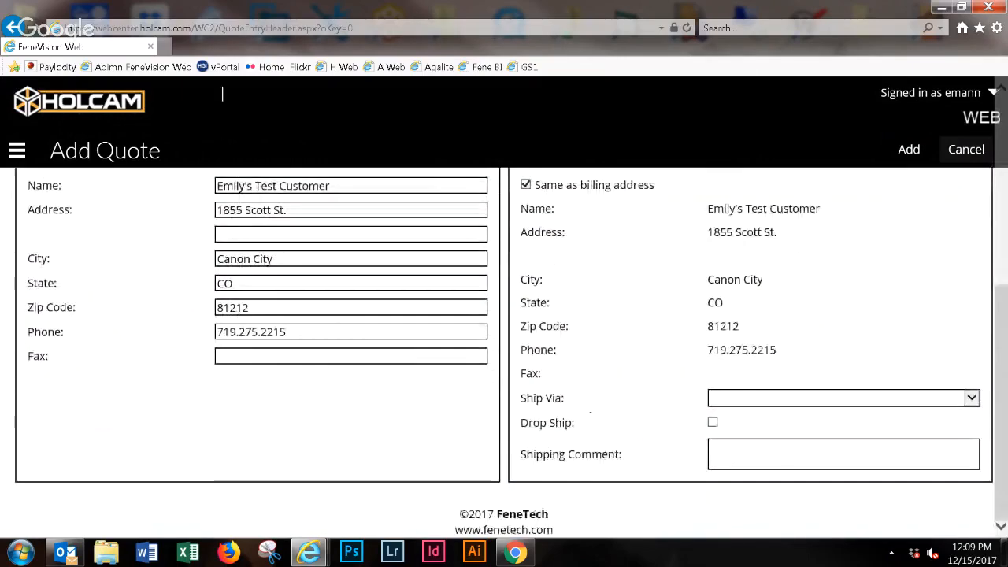
scroll(504, 350, down, 1)
scroll(590, 410, up, 2)
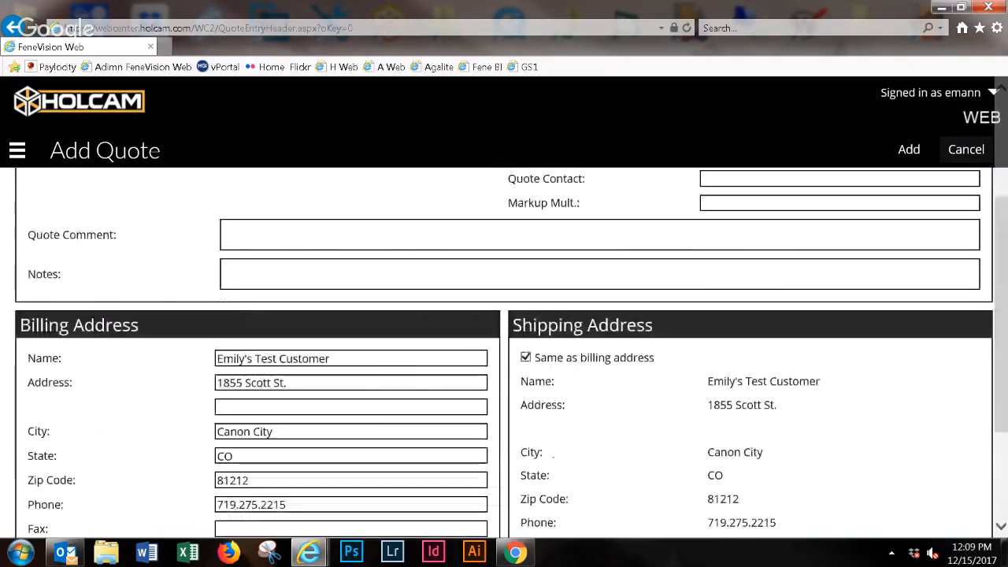
scroll(504, 355, up, 3)
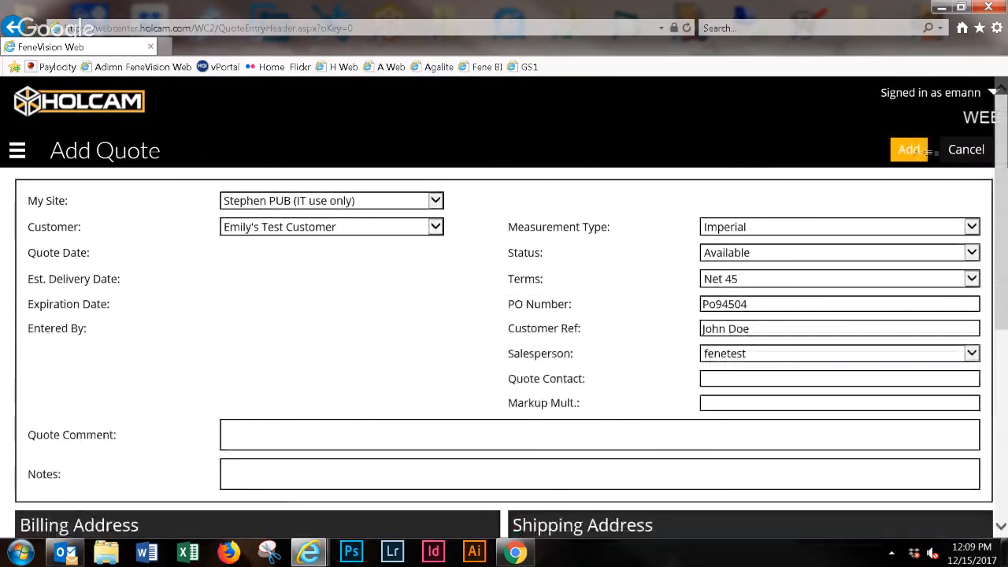
- Add the quote, and start a EUROLITE line item for part ELSD90, the 3/8" swing door with one 90° panel
click(913, 150)
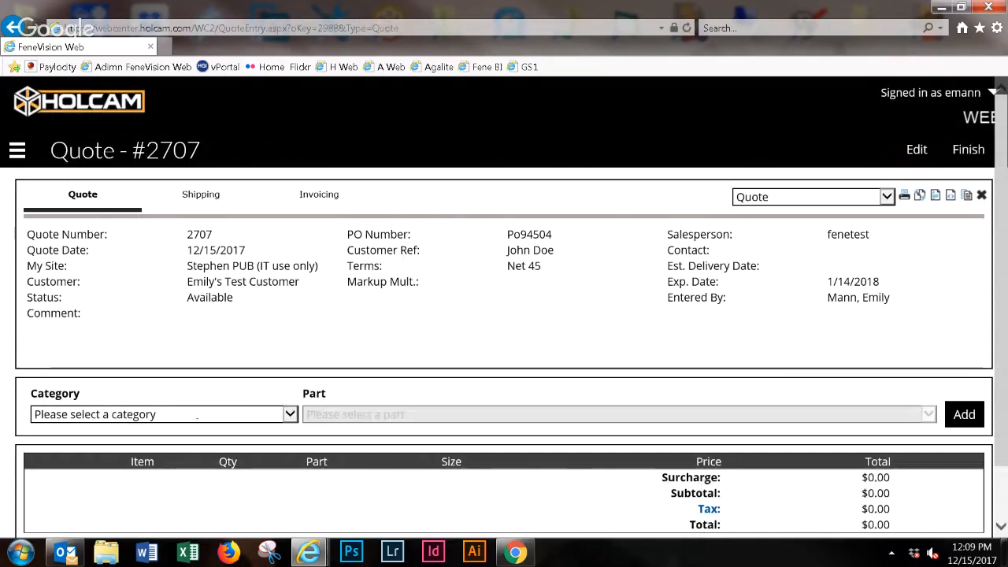
click(225, 413)
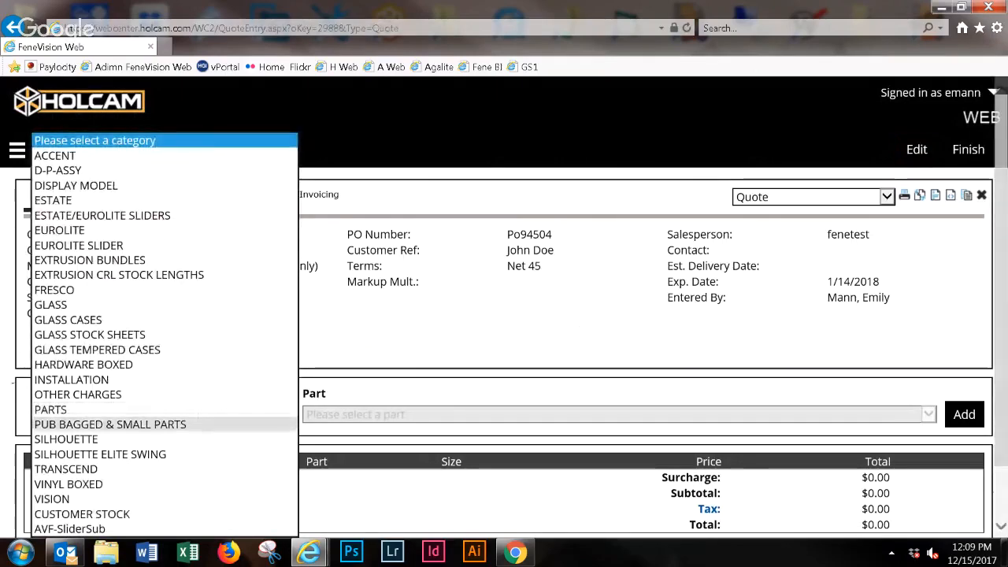
click(101, 231)
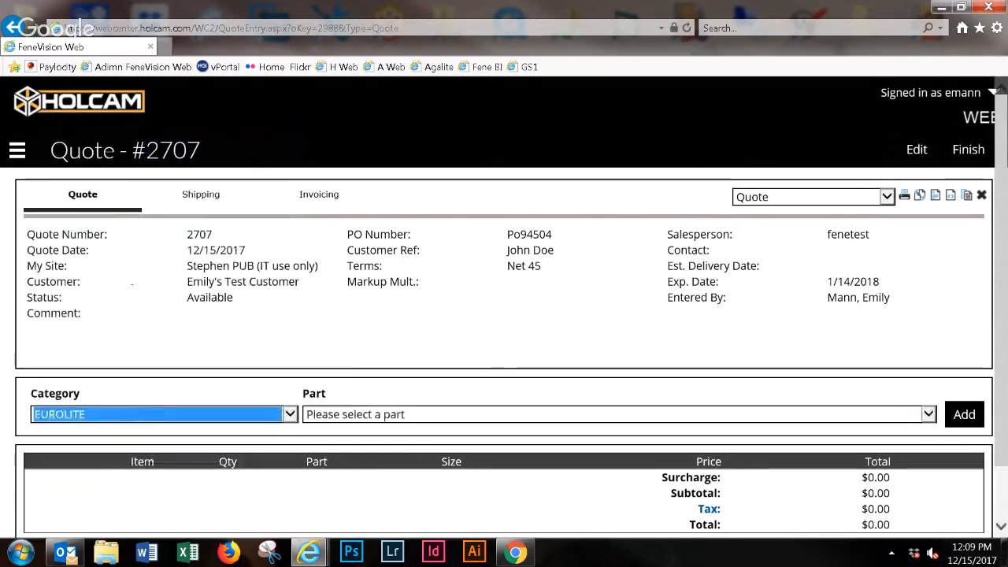
click(496, 408)
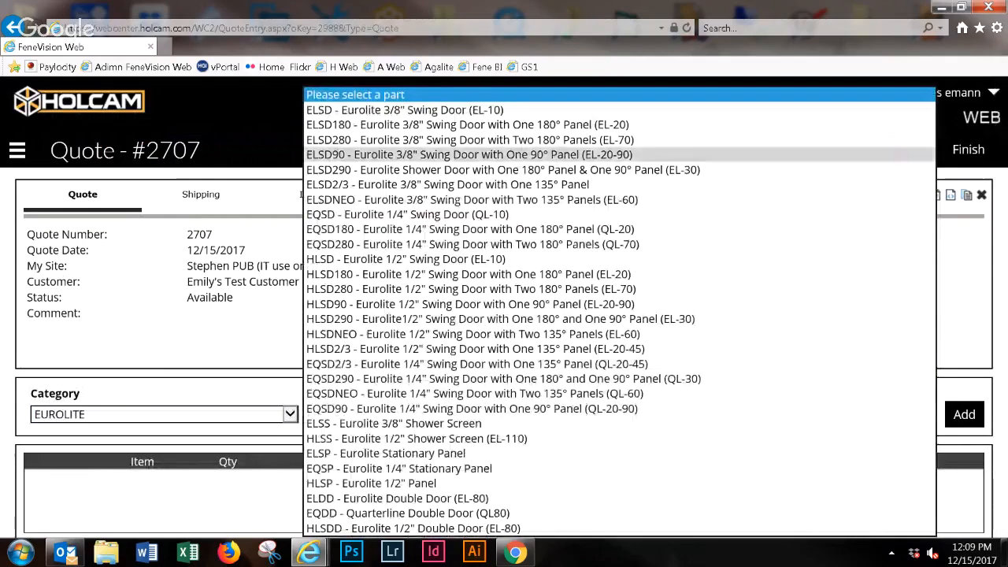
click(469, 154)
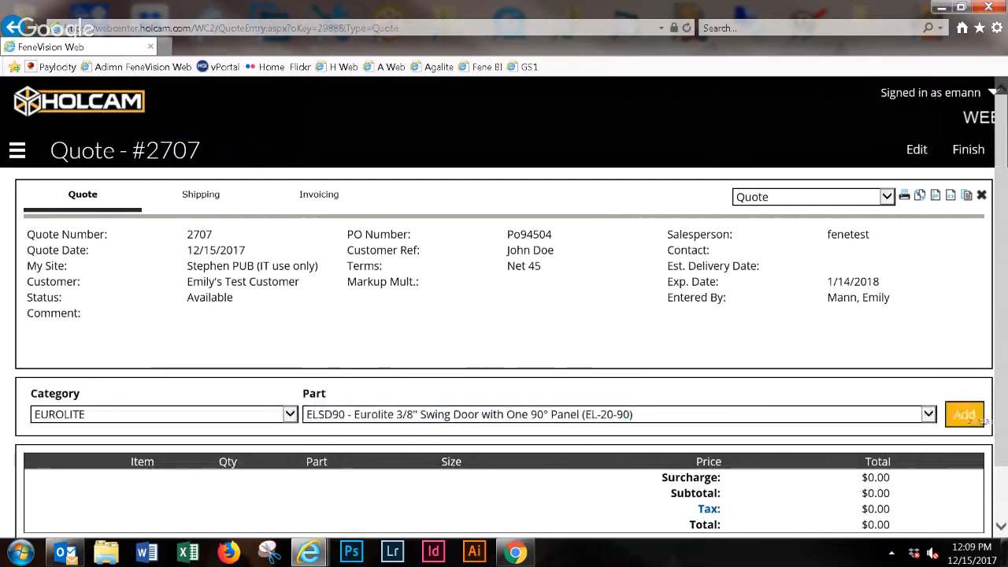
click(964, 413)
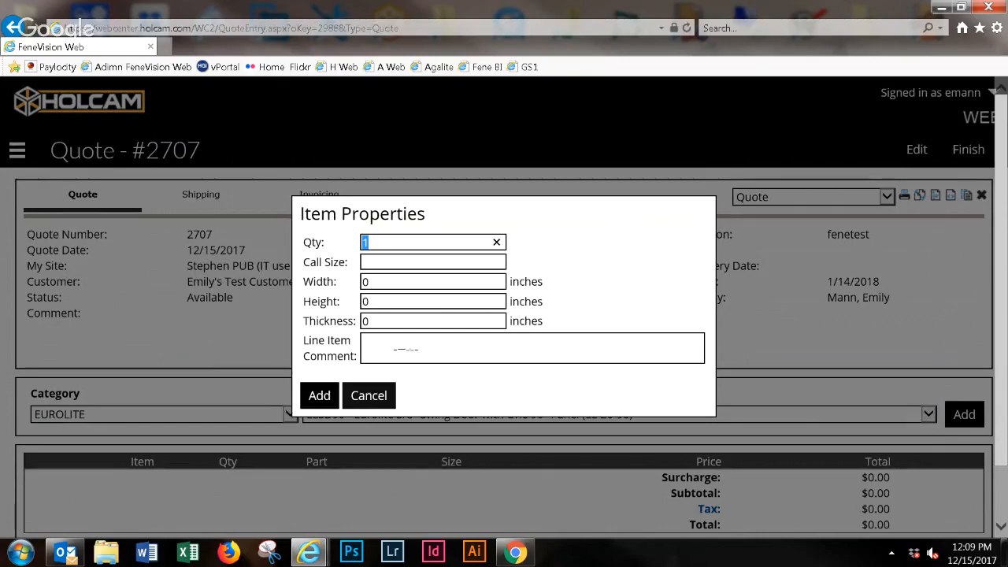
- Accept the item properties with a quantity of 1 and no line item comment
click(406, 350)
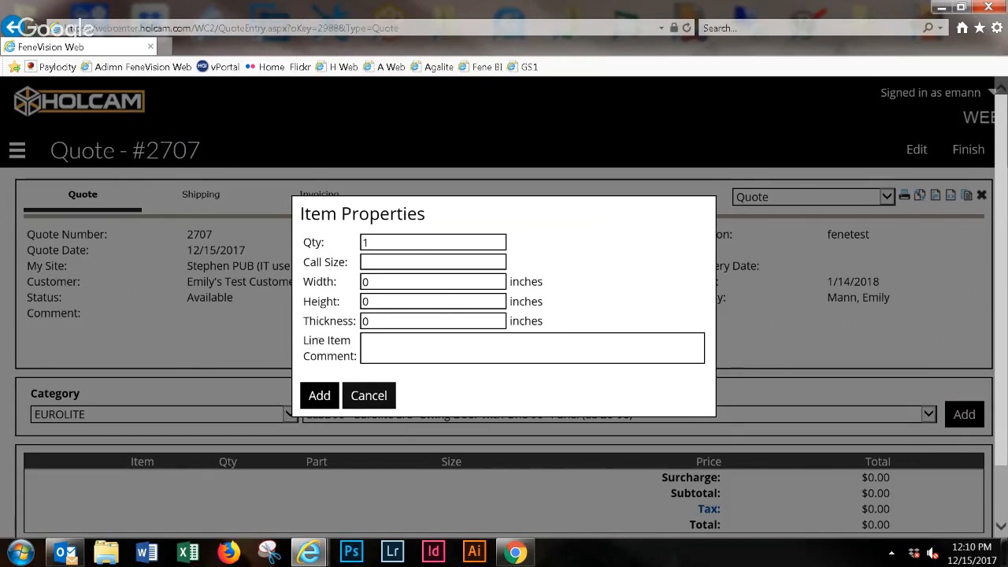
drag(473, 373, 305, 342)
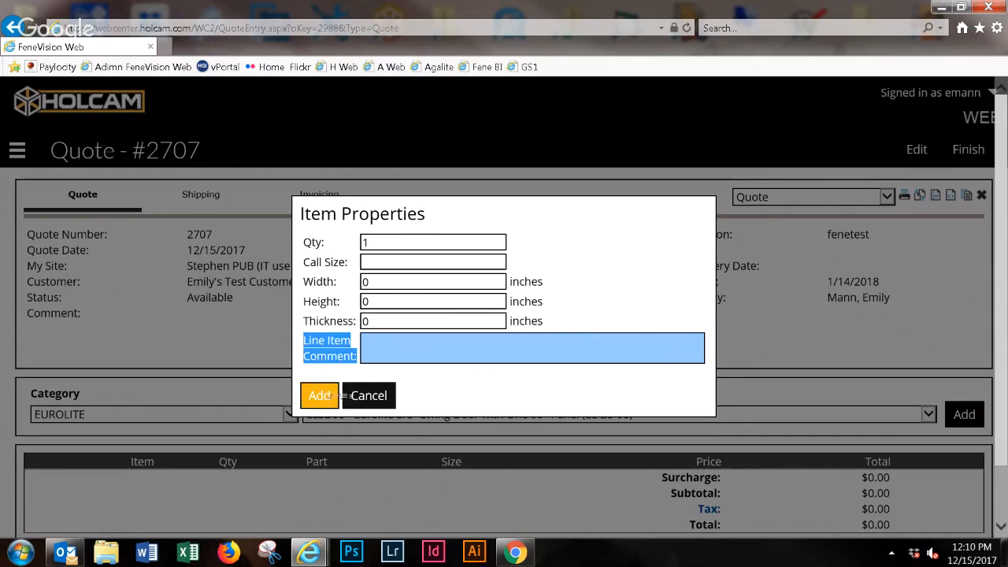
click(320, 396)
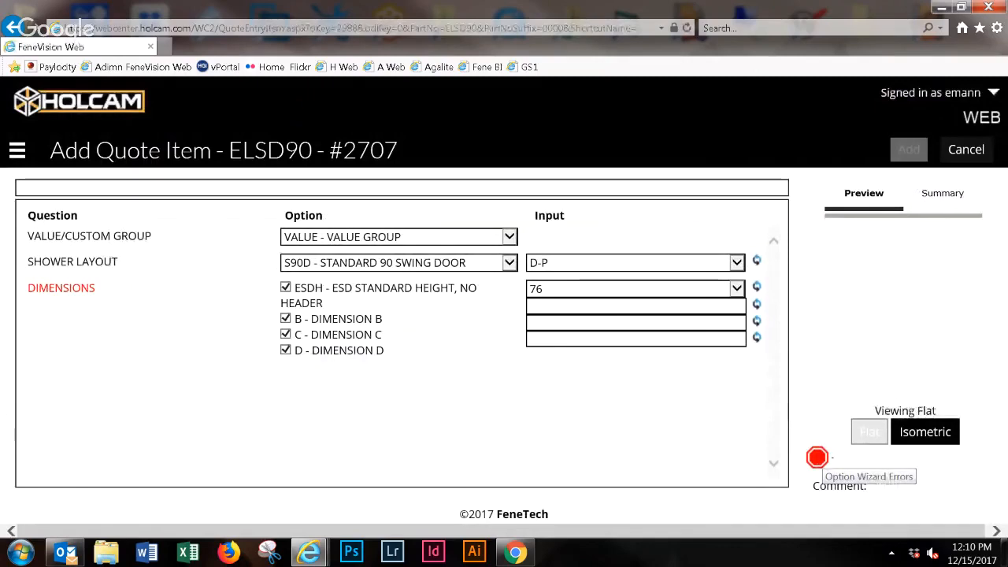
- Keep the item in the VALUE group and set dimension B to 28, C to 30 and D to 76
click(441, 234)
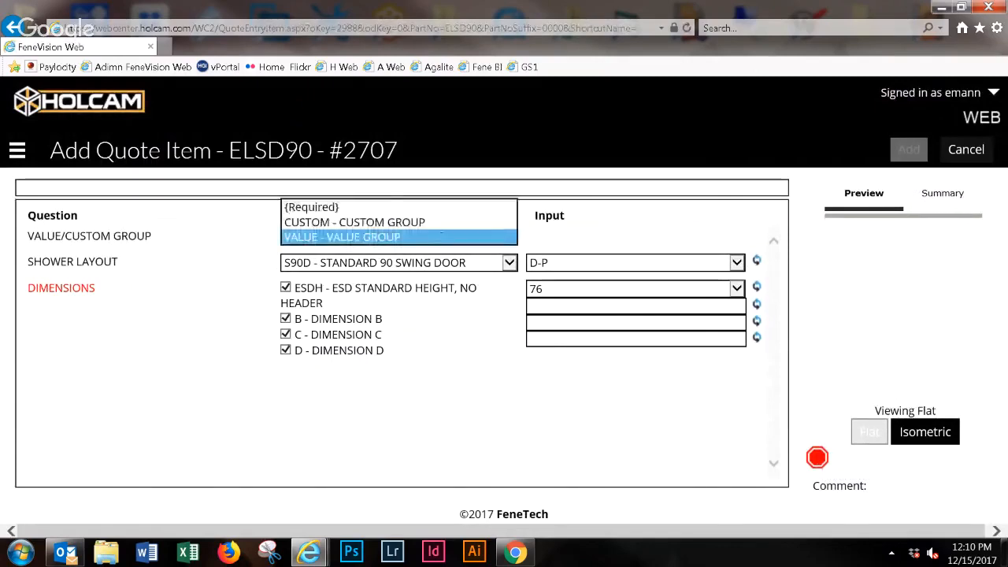
click(442, 236)
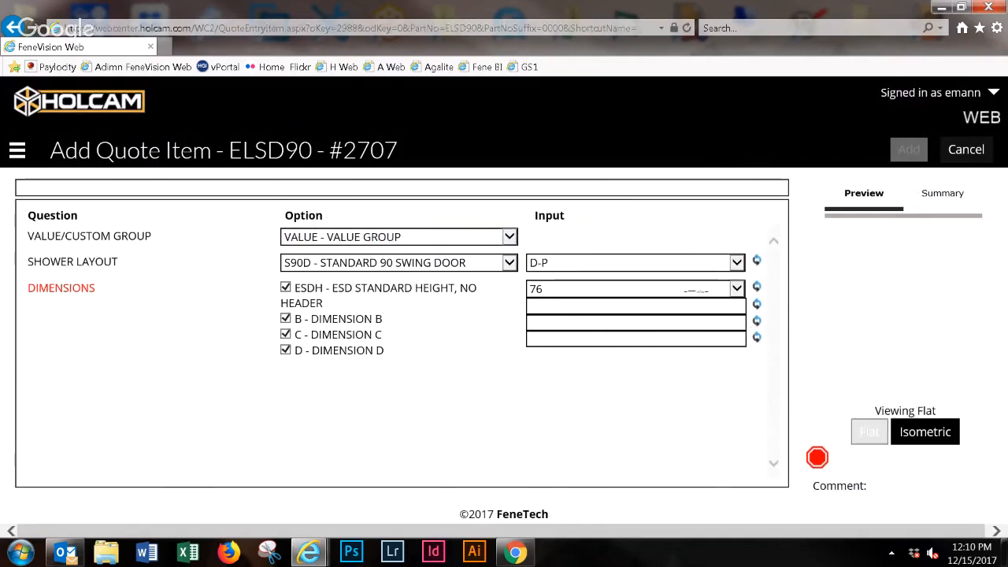
click(668, 306)
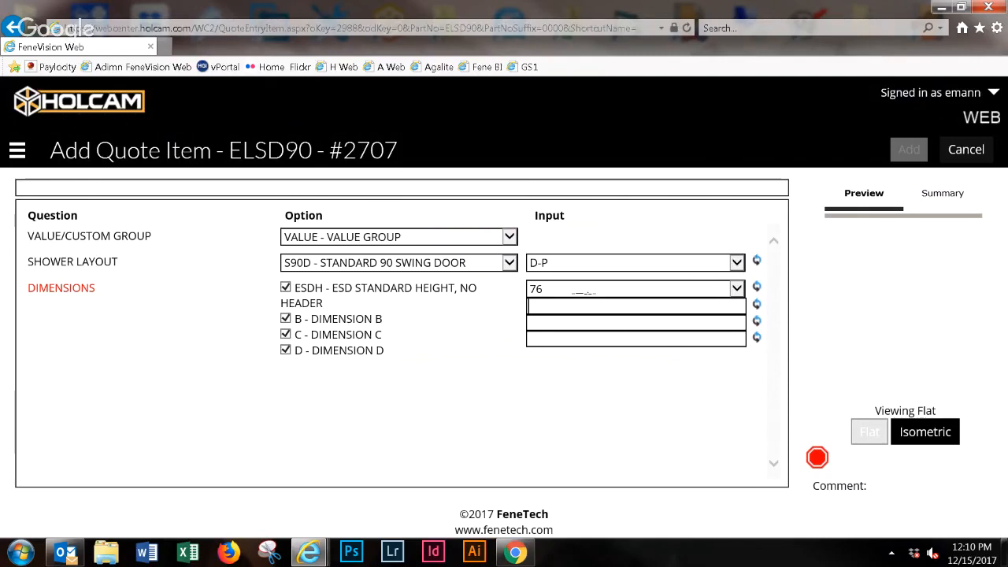
text(28)
key(Tab)
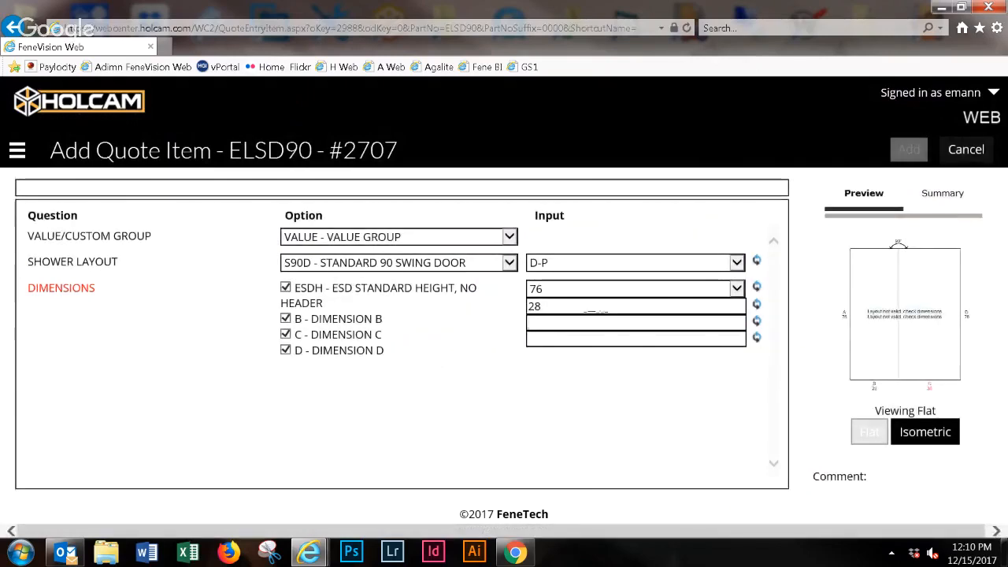
text(30)
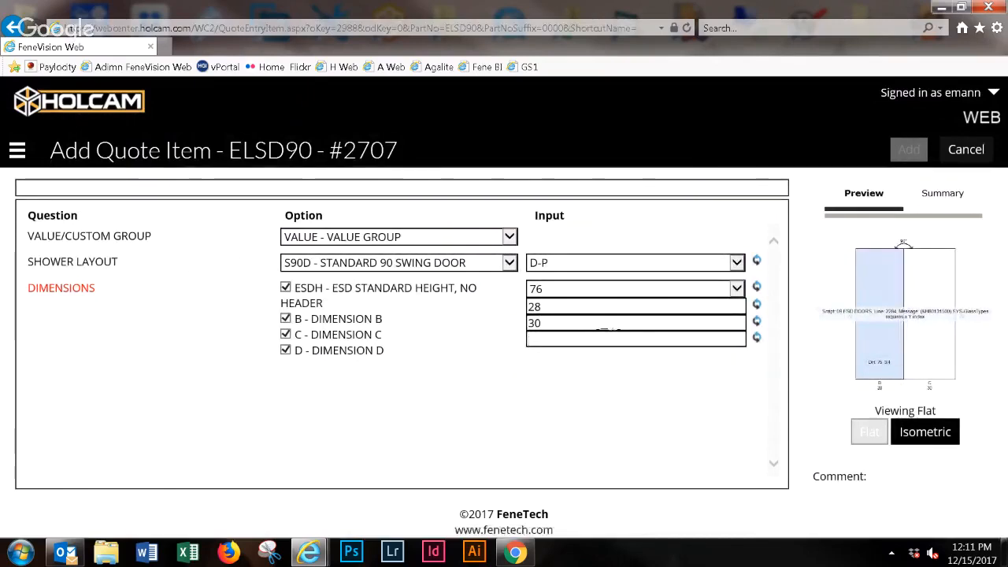
text(76)
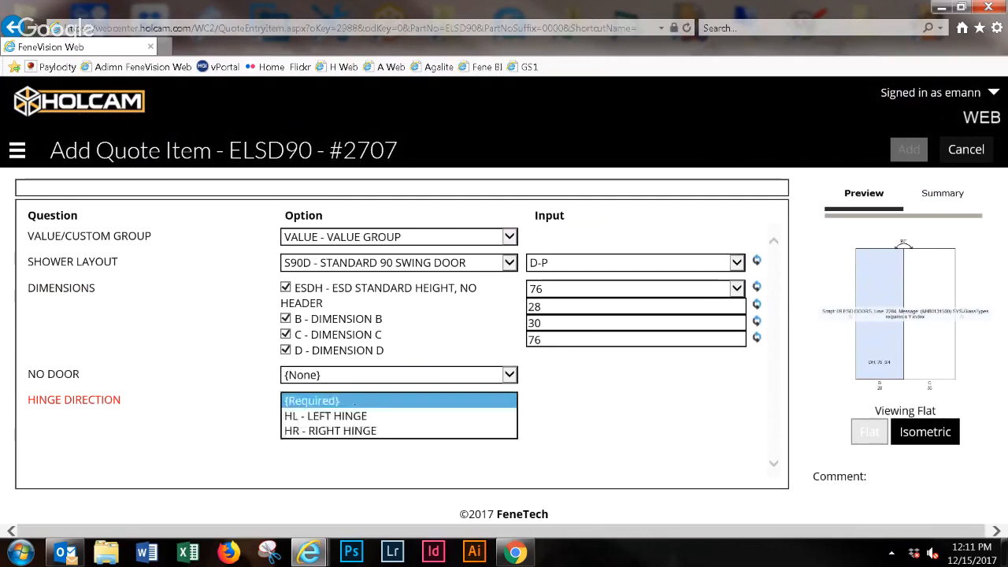
- Set the door's hinge direction to HL - LEFT HINGE and its color to DBZ2 - DARK BRONZE (EL)
click(346, 416)
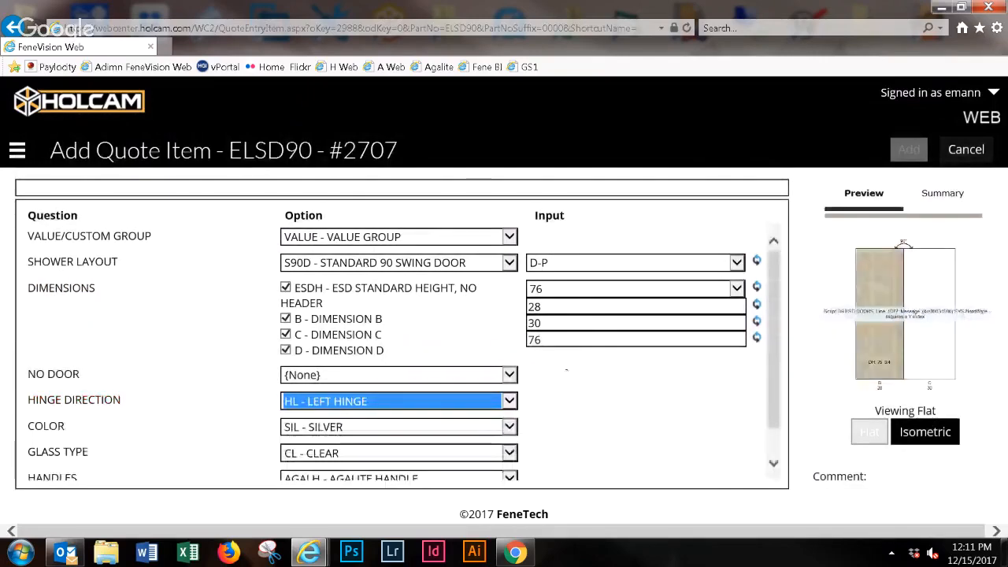
click(416, 426)
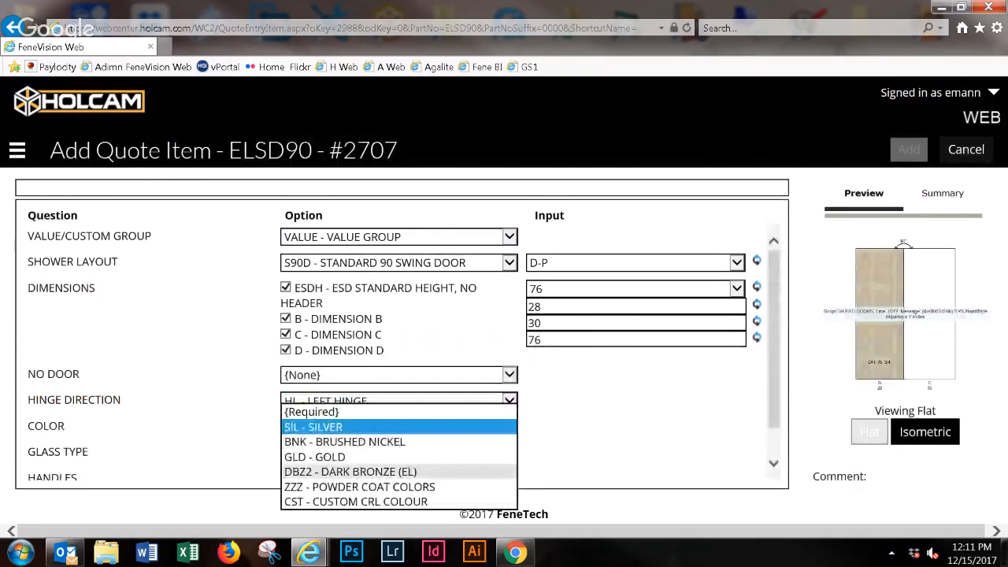
click(350, 471)
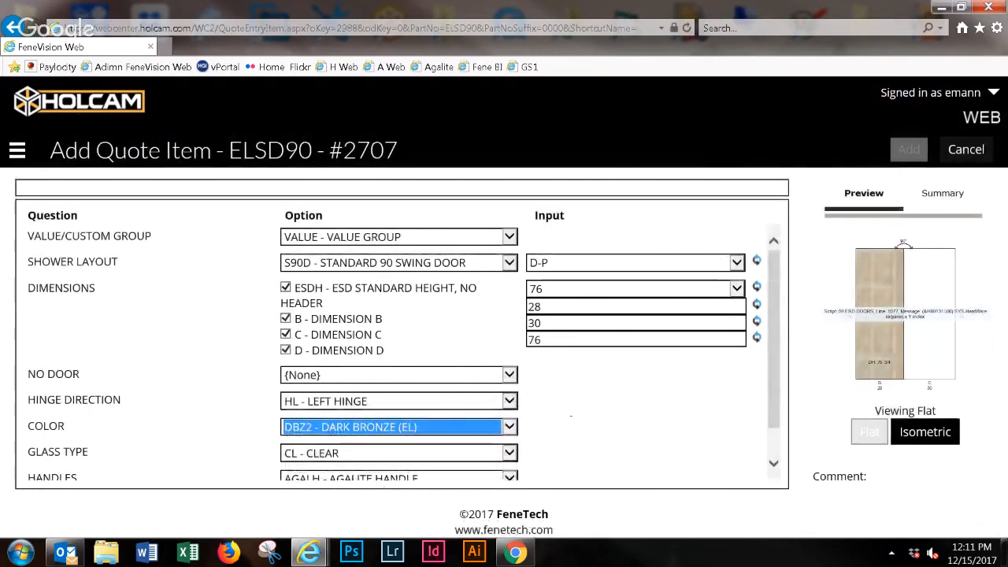
- Set the glass type to ETR - ETRE and the Agalite handle to D8 - 8" BACK TO BACK D-PULL
click(417, 452)
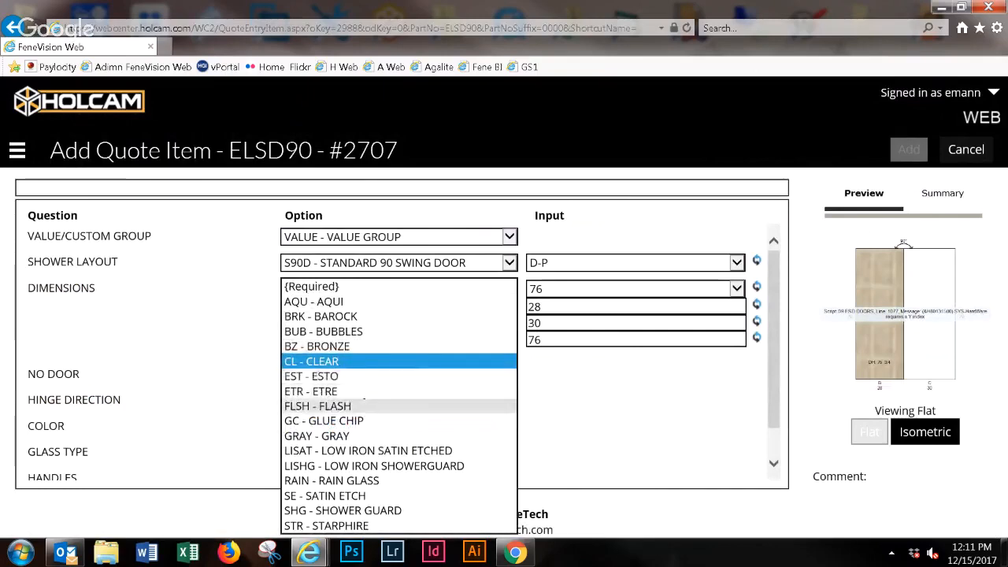
click(363, 390)
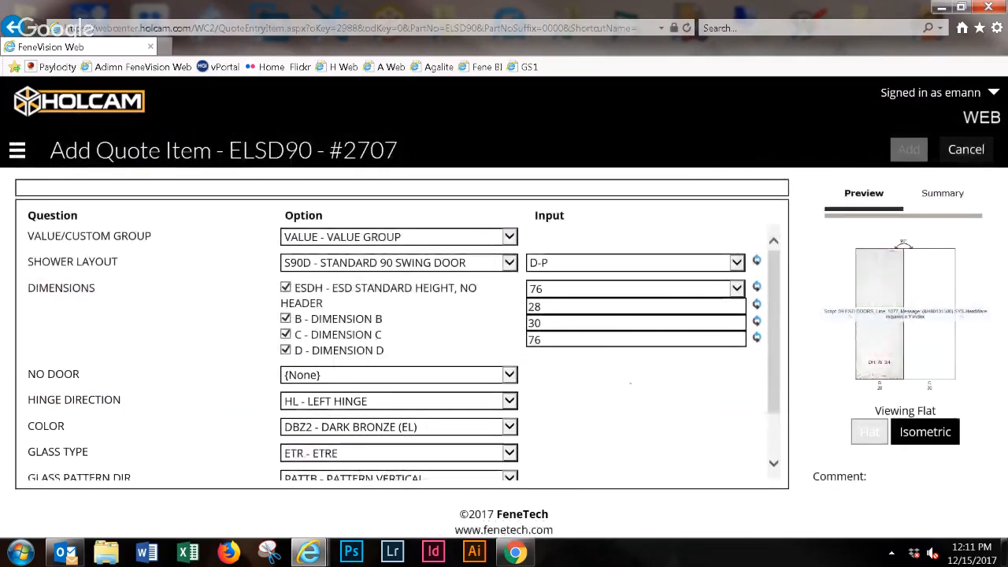
drag(773, 346, 773, 388)
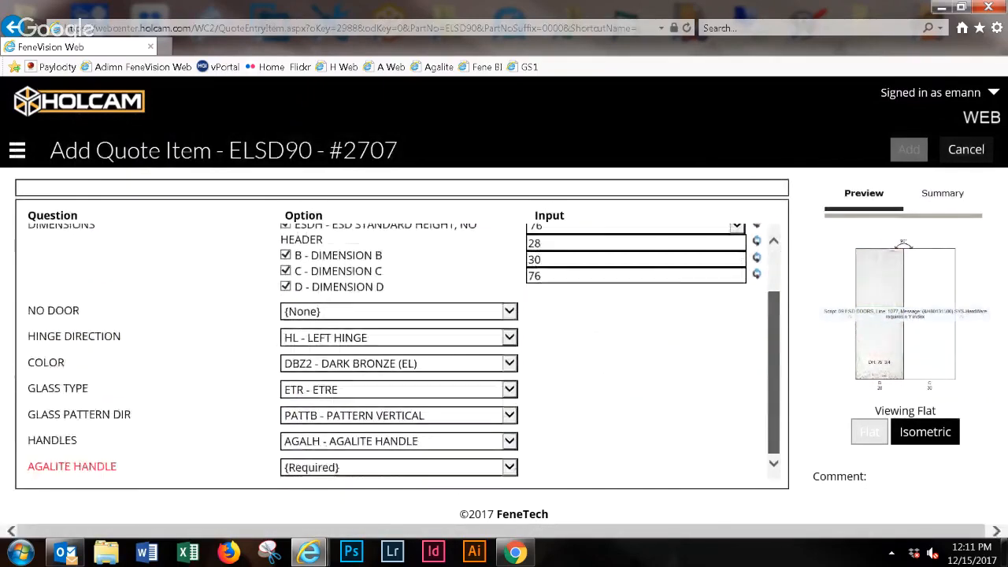
click(379, 469)
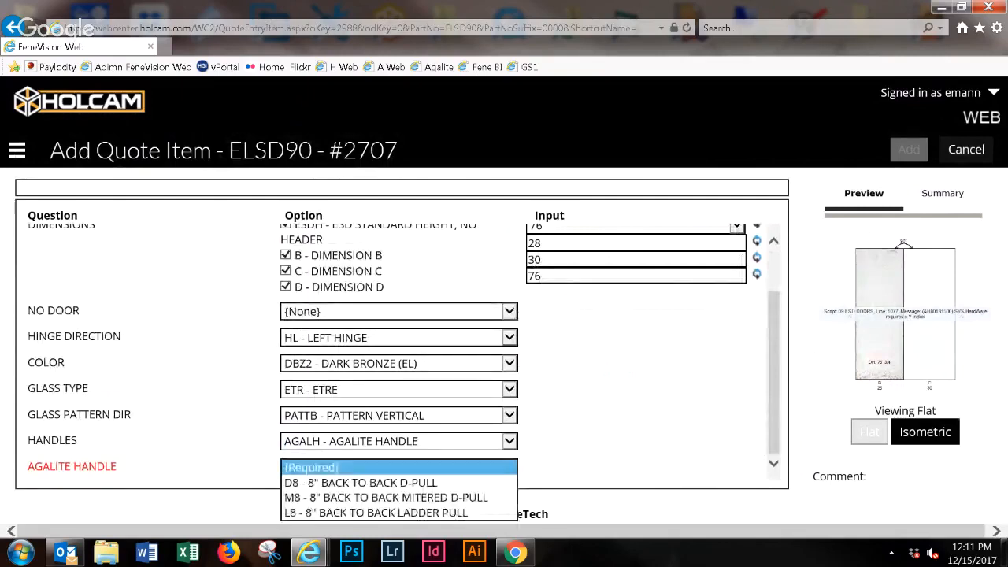
click(331, 484)
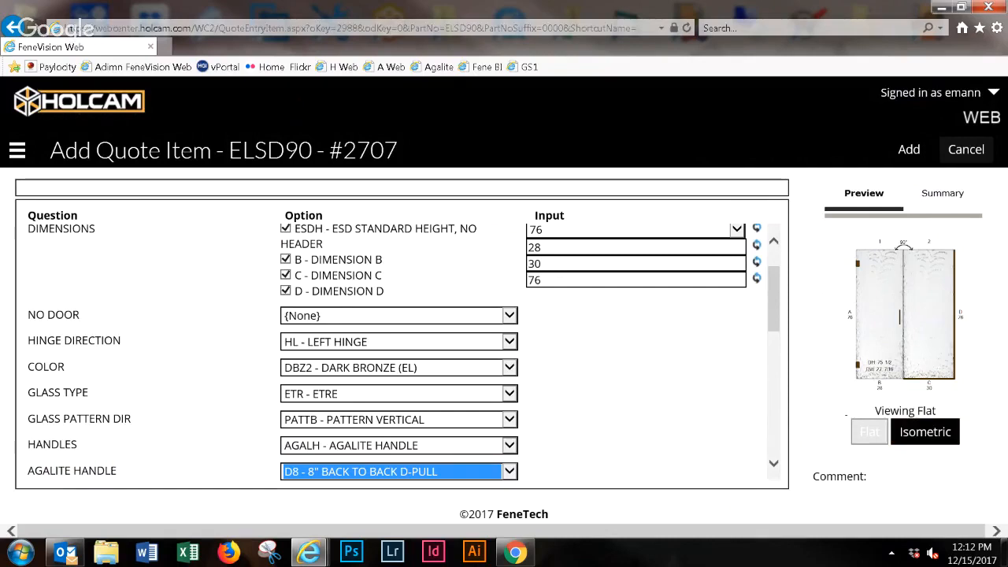
- View the door drawing in isometric and review the summary of the selected options
click(941, 438)
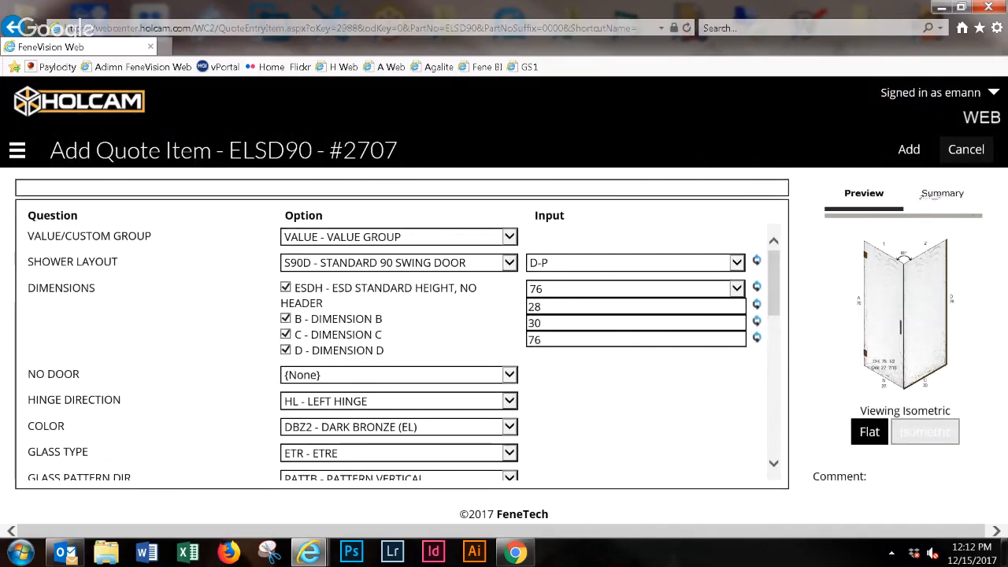
click(942, 193)
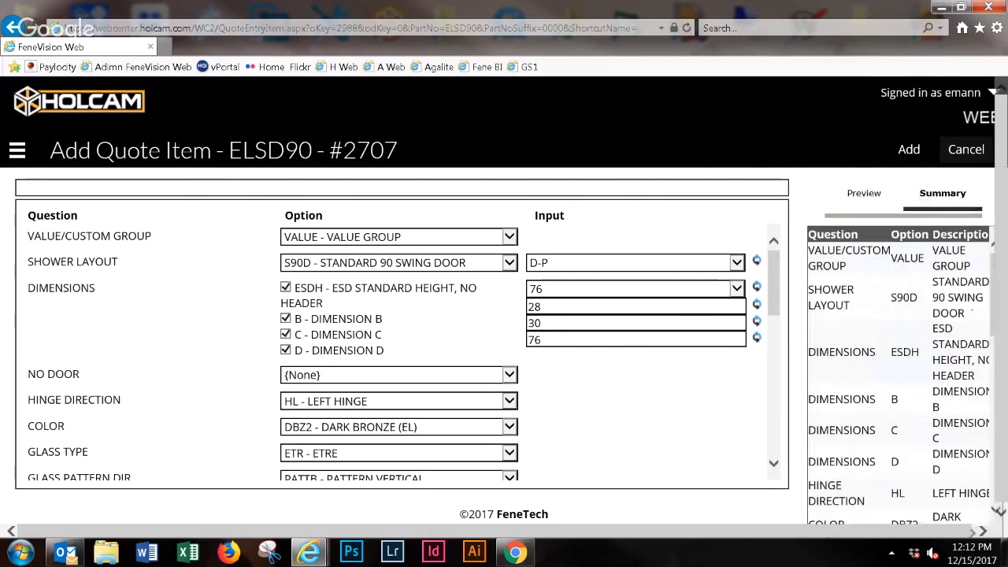
scroll(897, 374, down, 1)
click(857, 194)
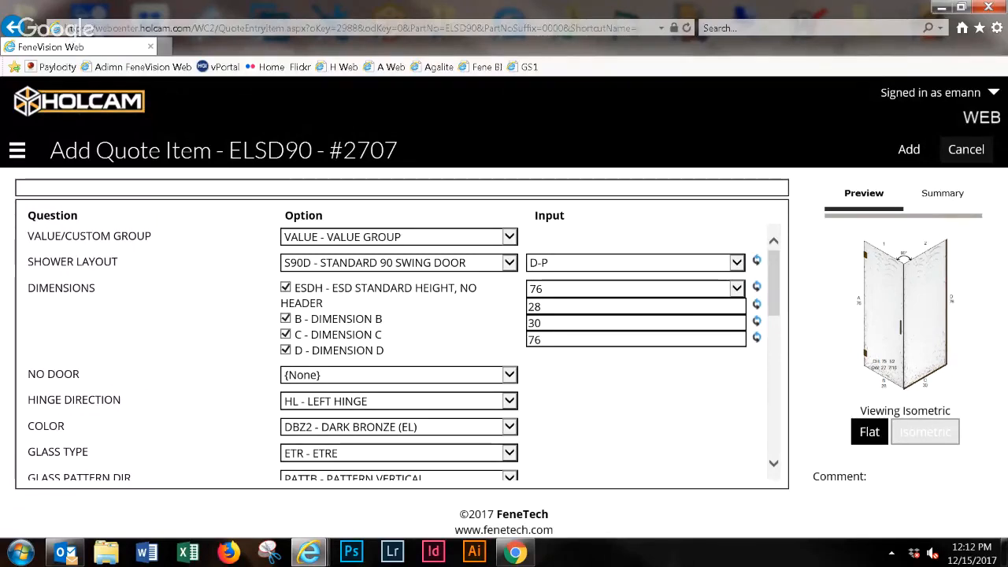
- Enlarge the page and examine the drawing, the dimensions and the remaining options through the freight price detail
key(ctrl+plus)
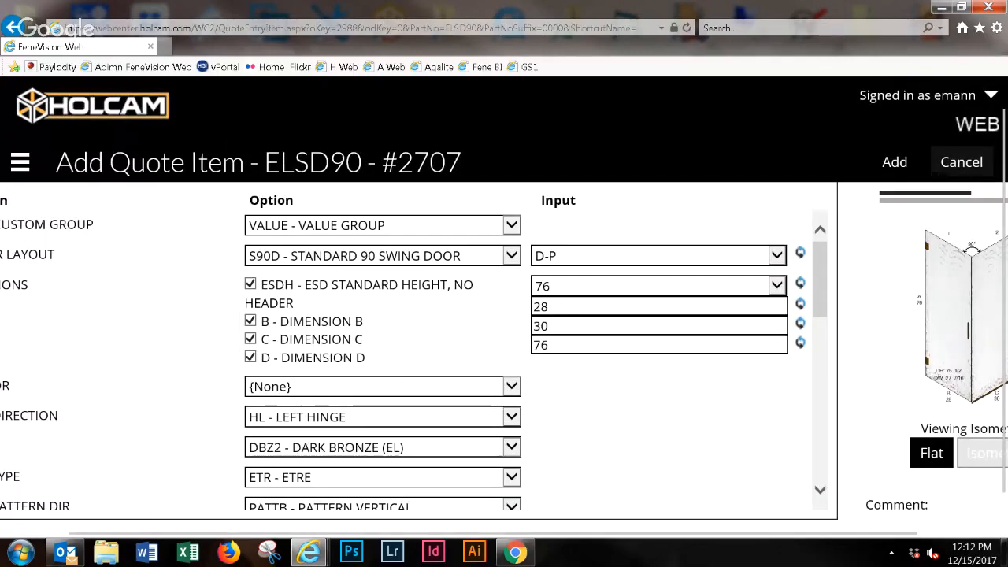
key(ctrl+plus)
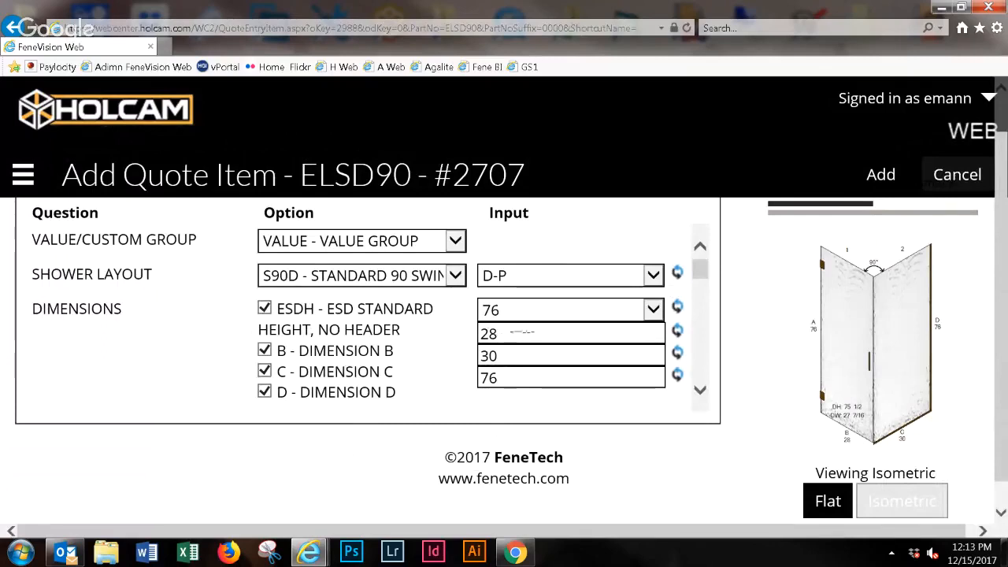
click(504, 333)
scroll(362, 315, down, 3)
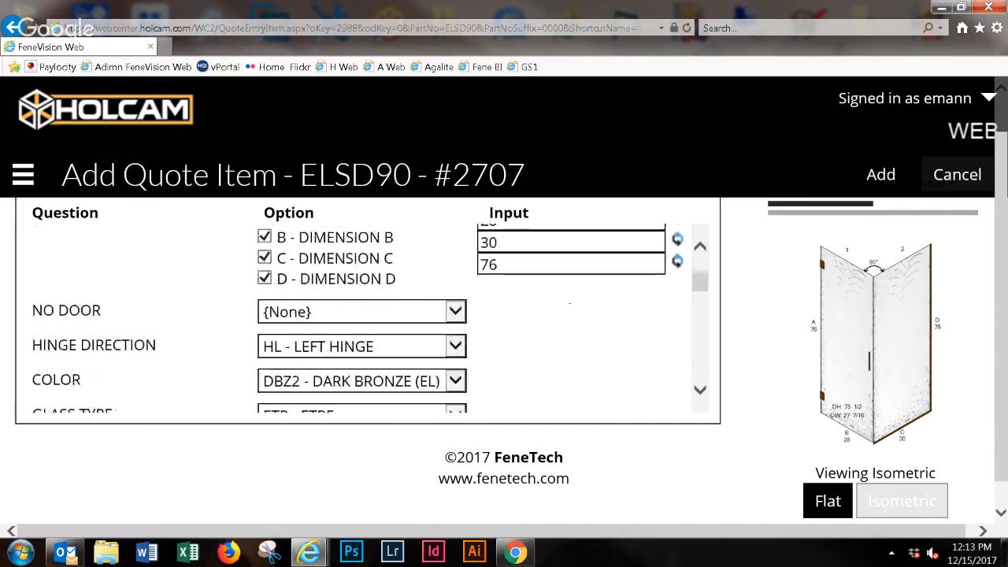
scroll(362, 315, down, 6)
scroll(362, 315, down, 6)
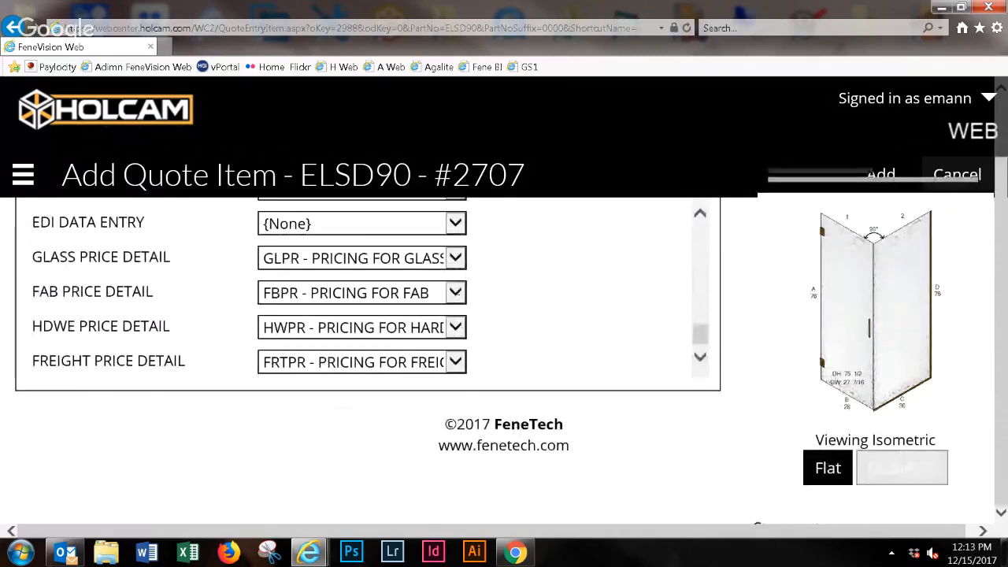
- Restore the page's normal magnification and add the configured ELSD90 item to the quote
key(ctrl+minus)
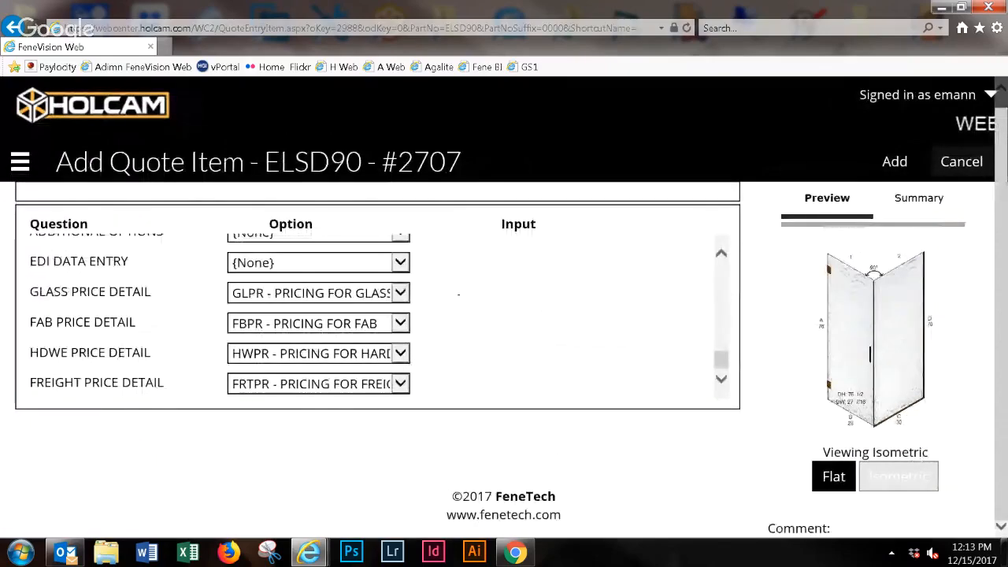
key(ctrl+minus)
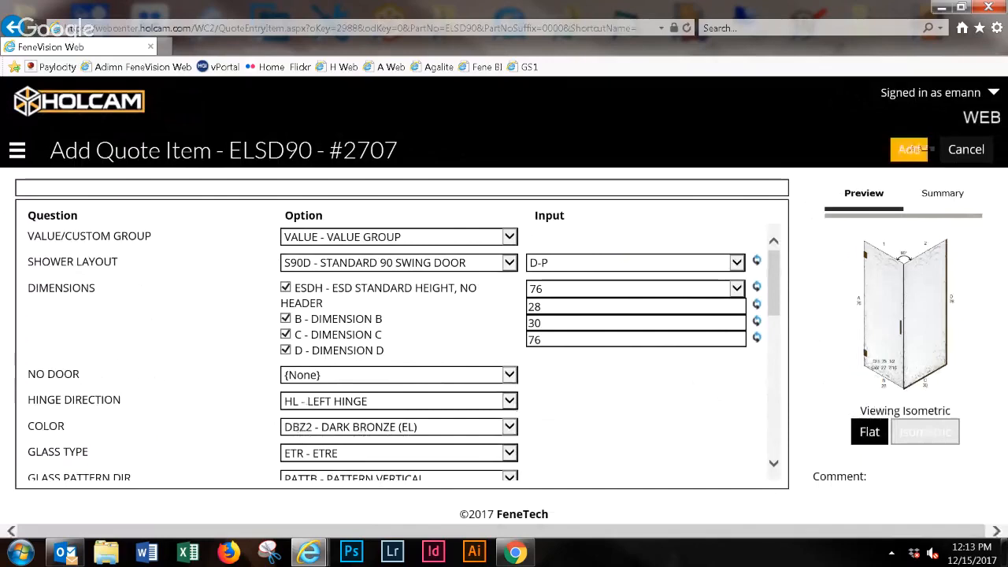
click(910, 149)
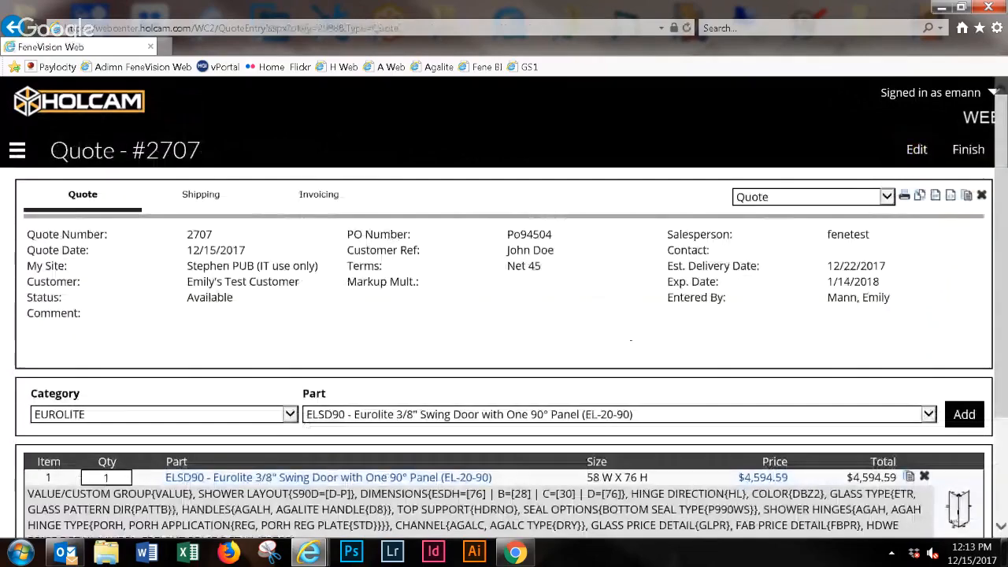
- Review the added line item's configuration details and price, plus the quote's surcharge, subtotal and tax
scroll(504, 339, down, 2)
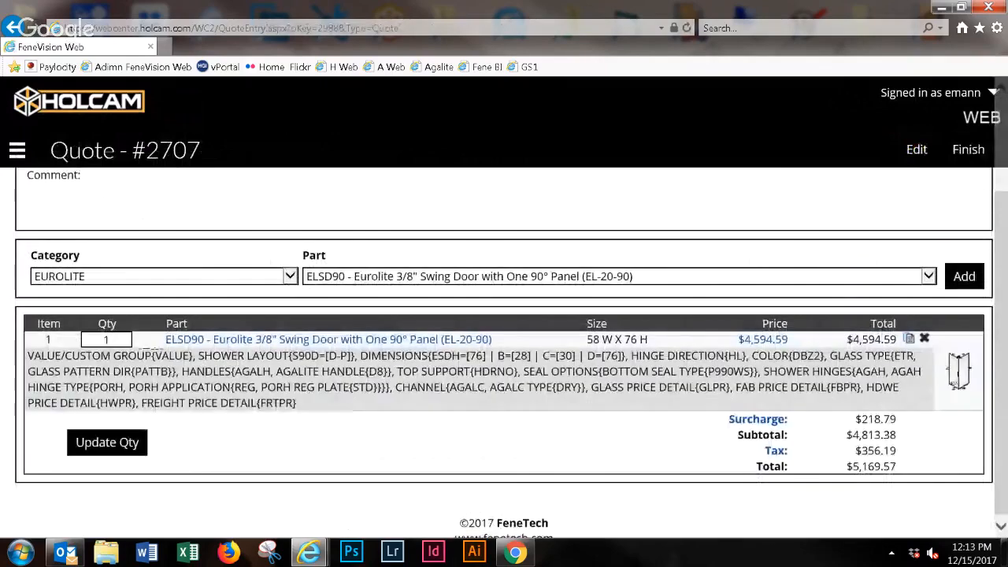
triple_click(472, 379)
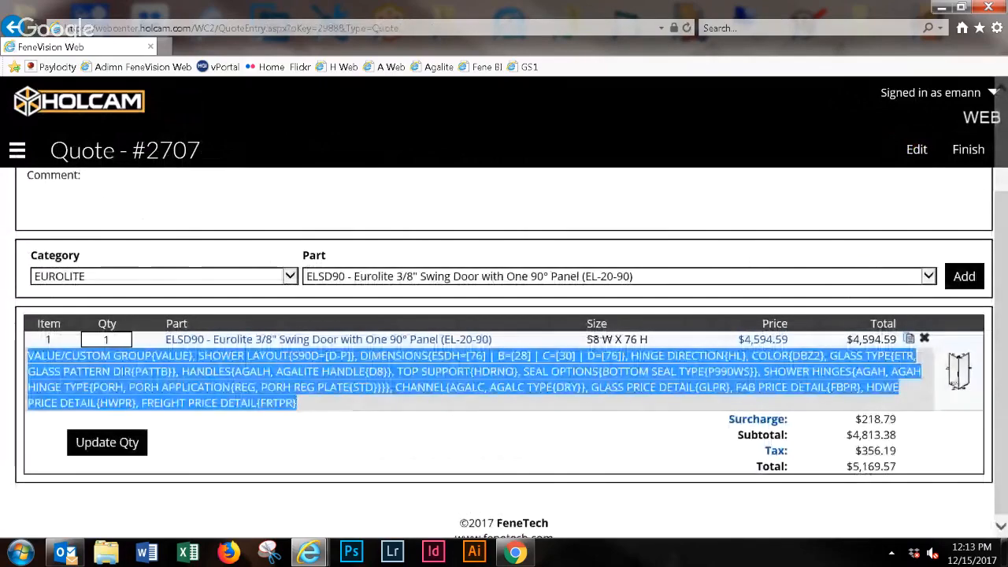
click(441, 441)
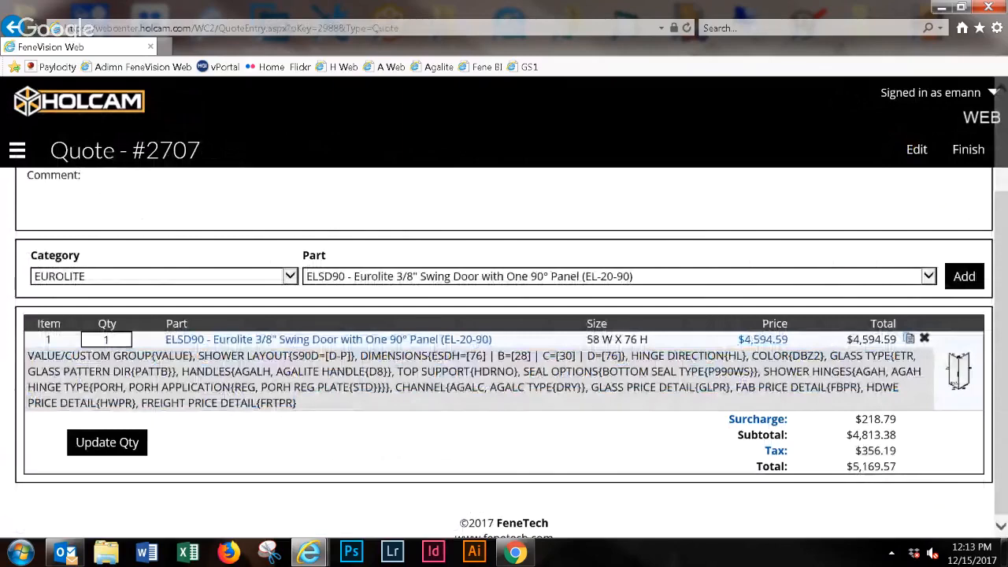
drag(791, 339, 737, 340)
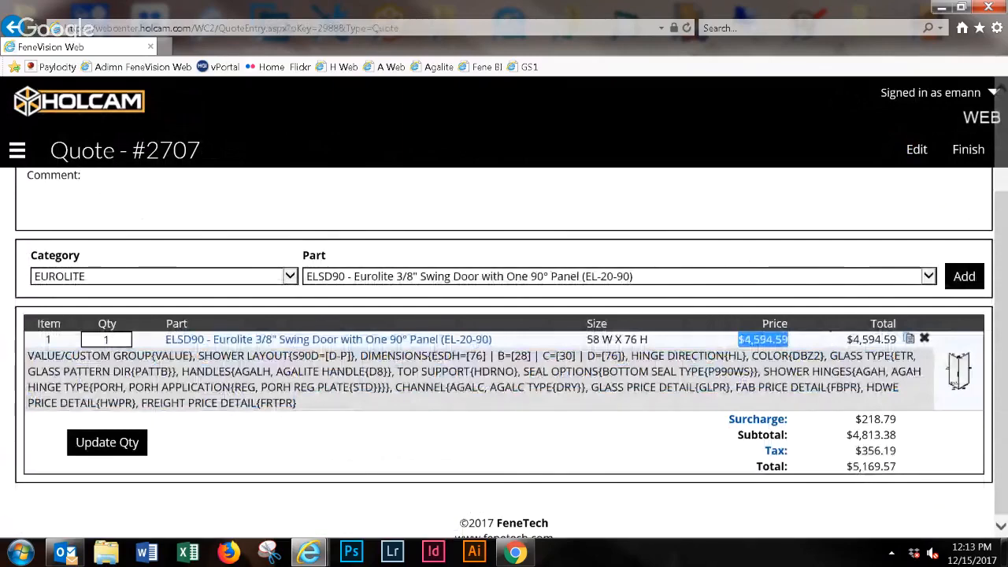
click(793, 340)
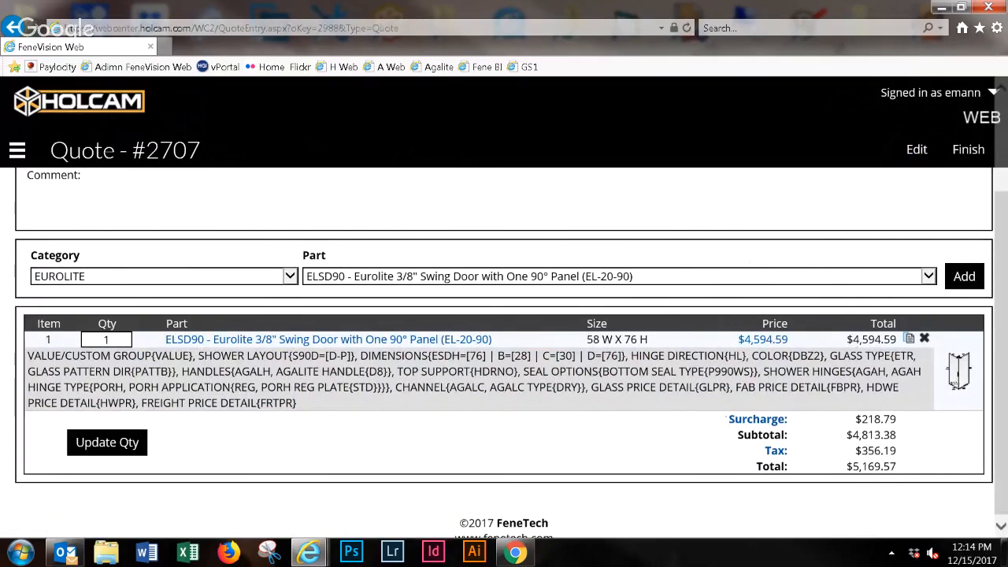
drag(756, 412, 840, 421)
drag(797, 451, 826, 437)
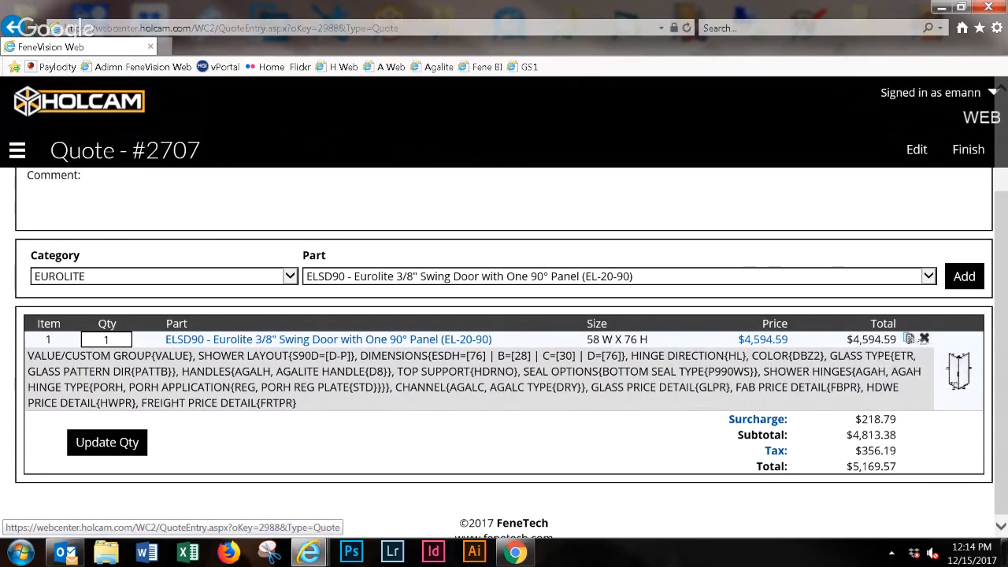
- Duplicate the ELSD90 line item and change the copy's value/custom group to CUSTOM - CUSTOM GROUP
click(909, 338)
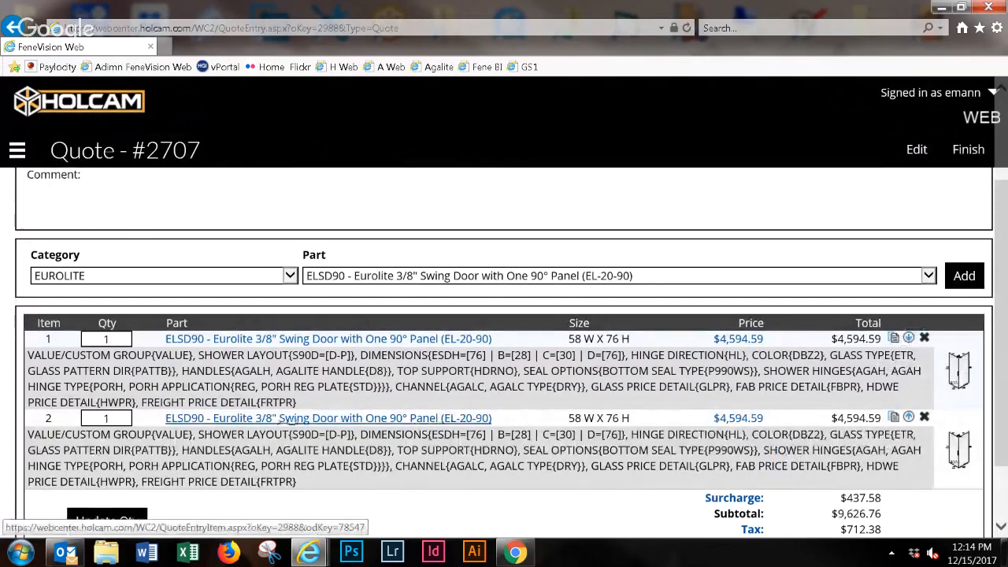
click(310, 418)
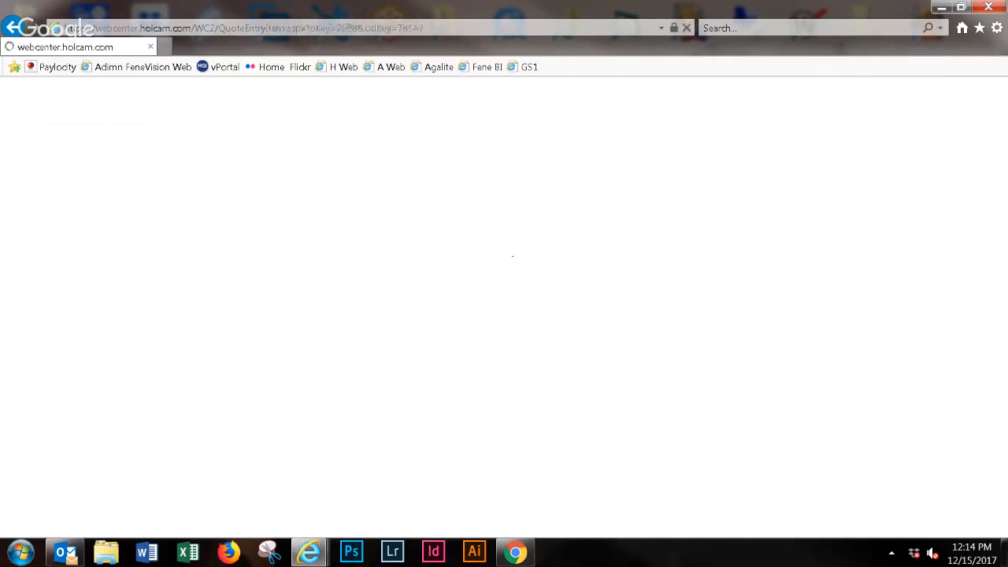
click(508, 237)
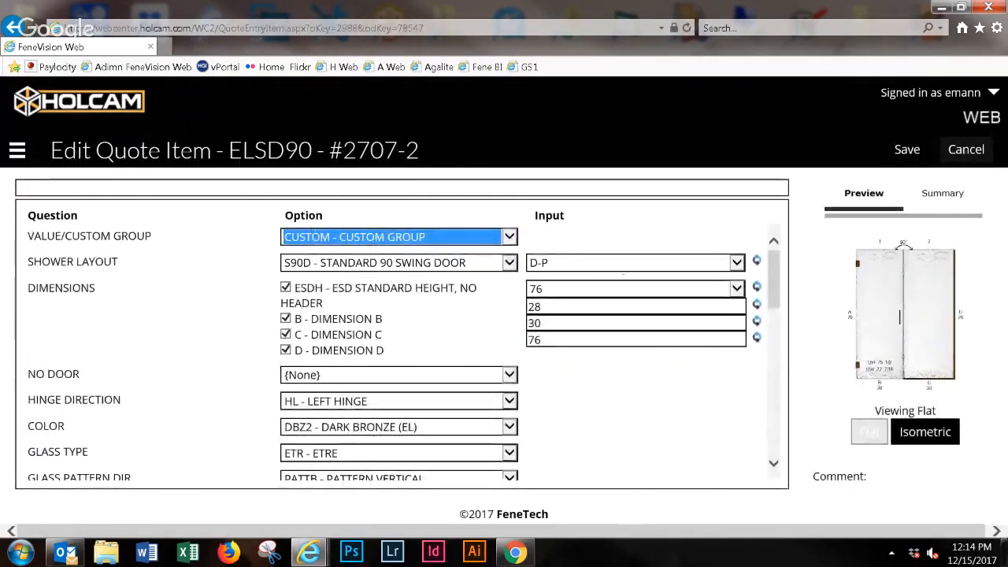
- Replace the ESDH standard height with dimension A and set it to 76+1/2
click(625, 285)
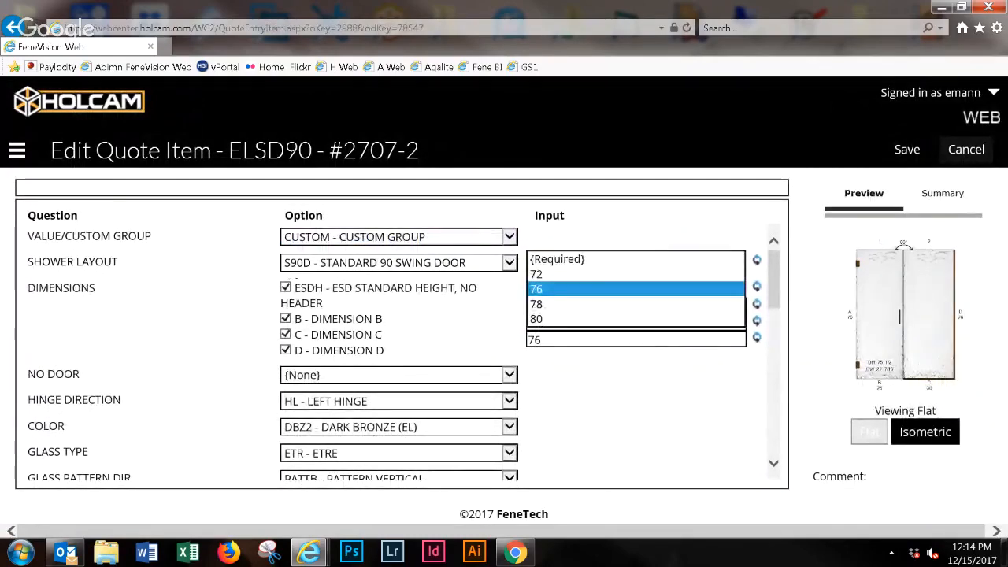
click(286, 287)
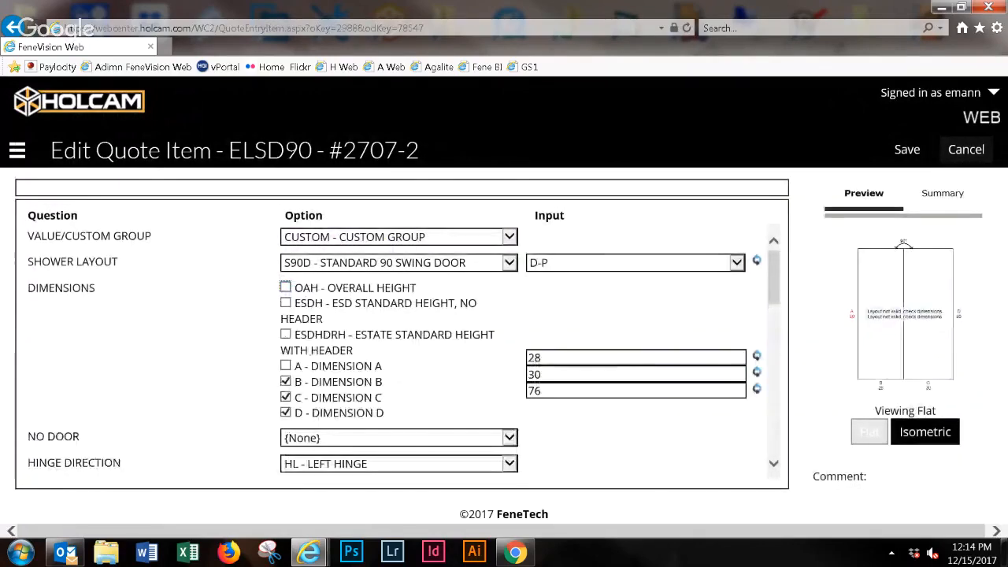
click(285, 365)
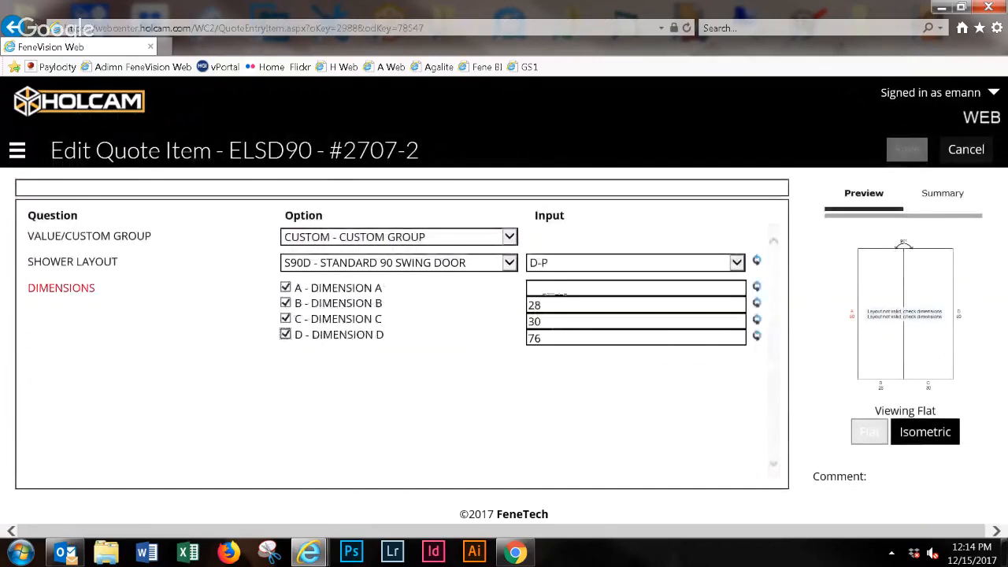
text(76)
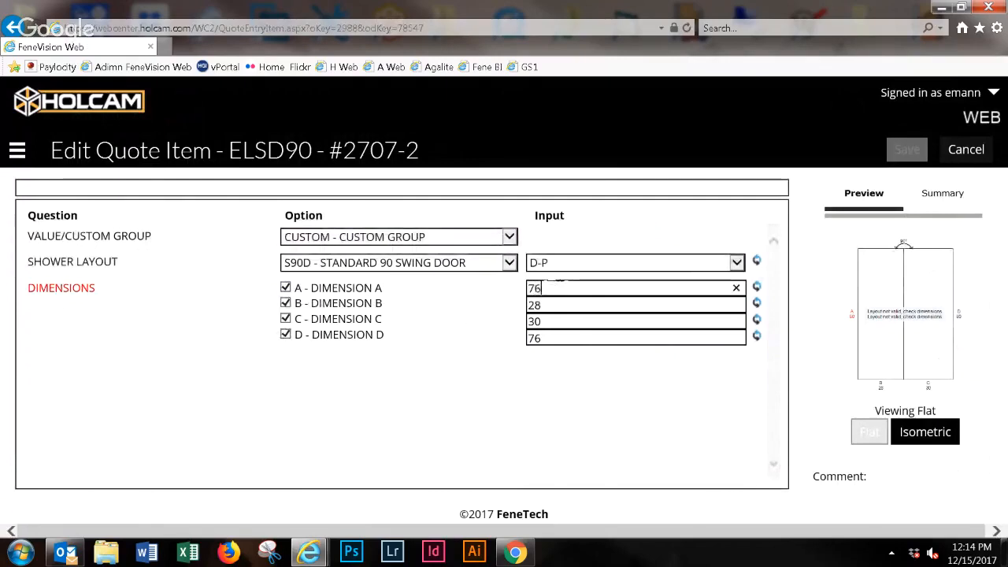
text(+1/2)
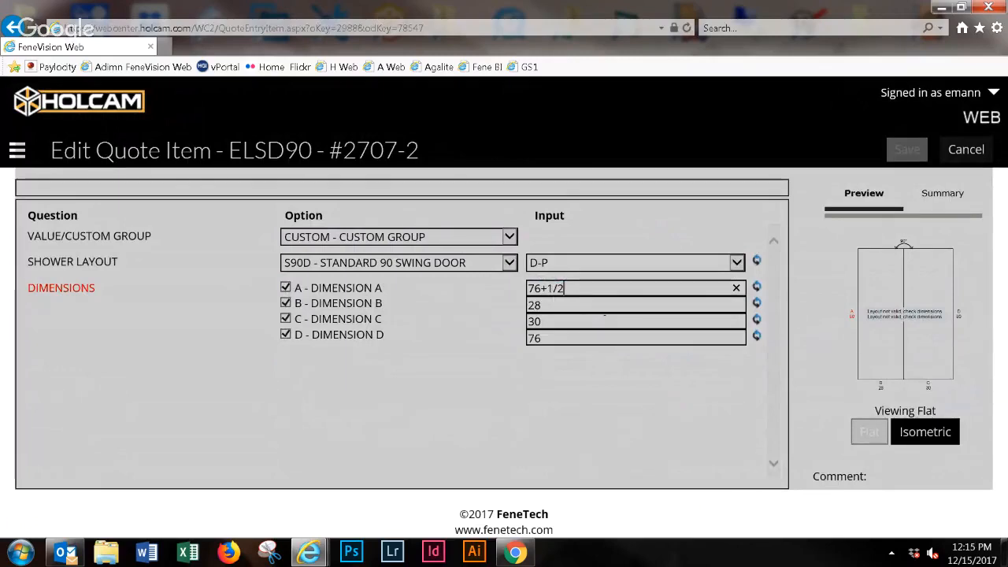
- Set dimension C of the custom door to 30-1/4 and apply it
click(586, 319)
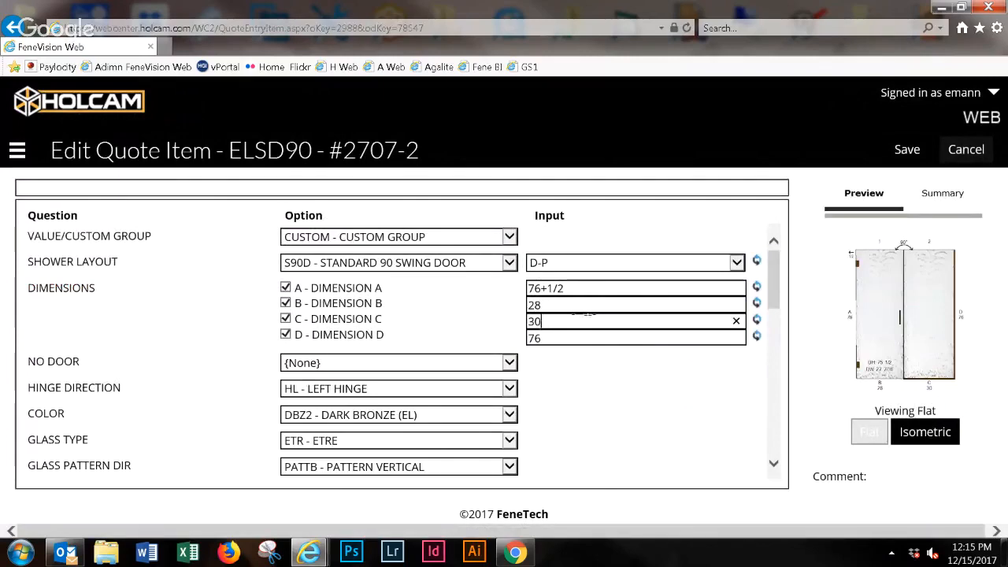
text(-1/4)
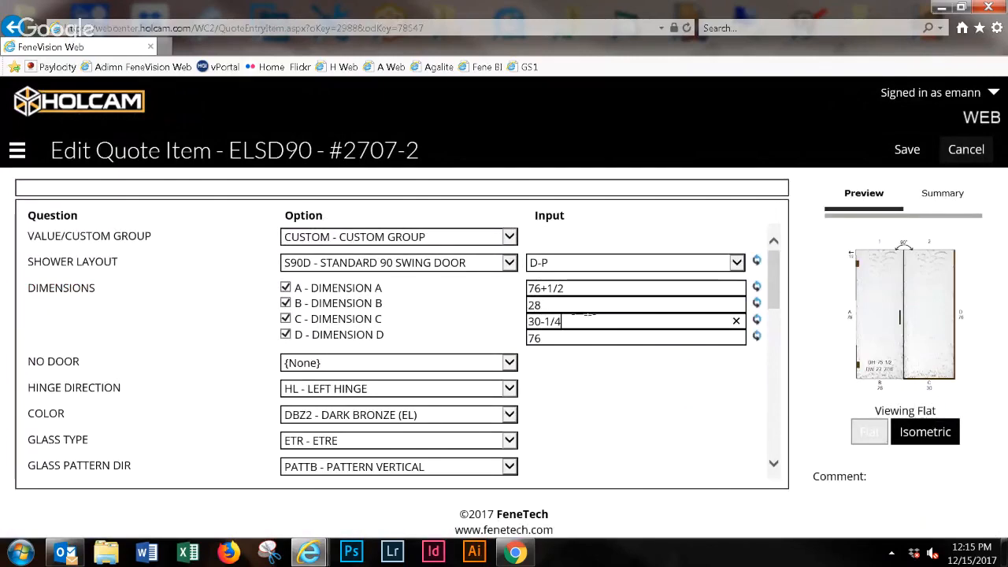
key(Return)
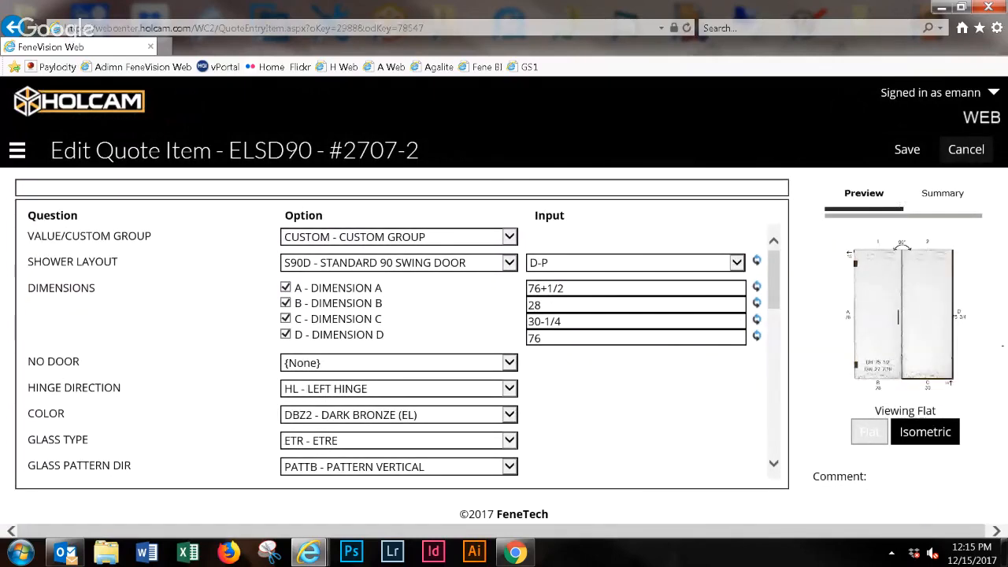
- Examine the custom door's flat preview drawing at a larger size, checking its dimensions and out-of-square marks
key(ctrl+plus)
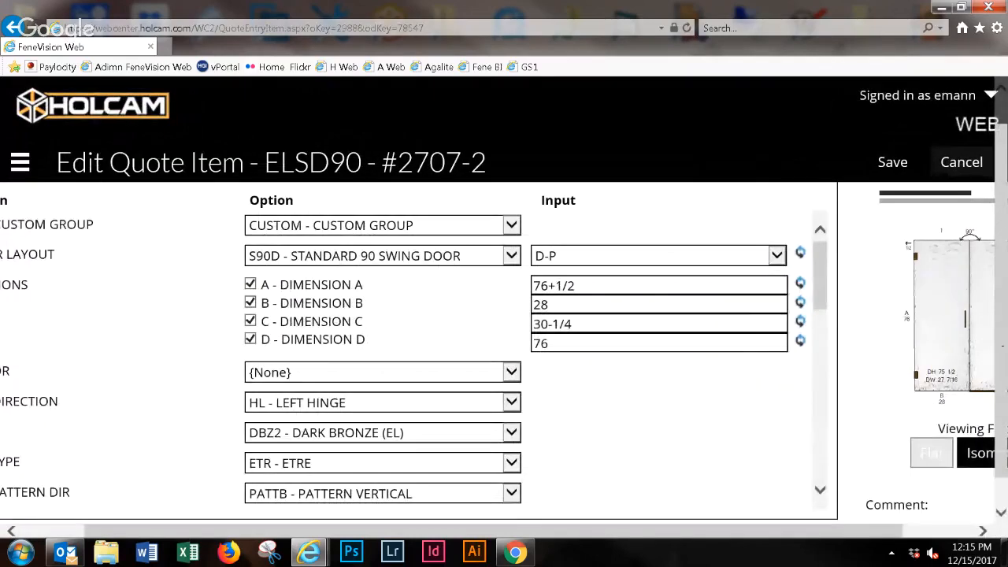
key(ctrl+plus)
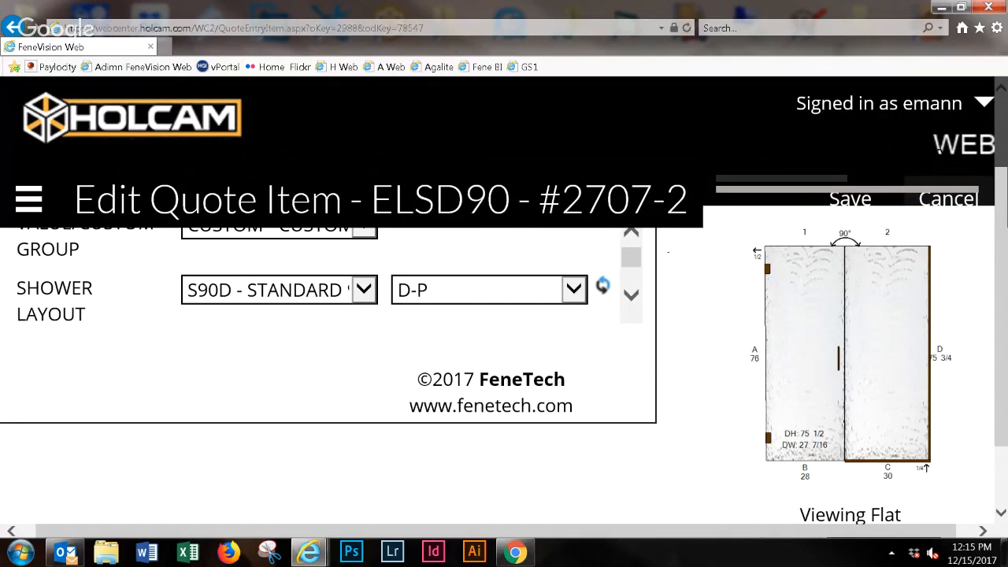
key(ctrl+minus)
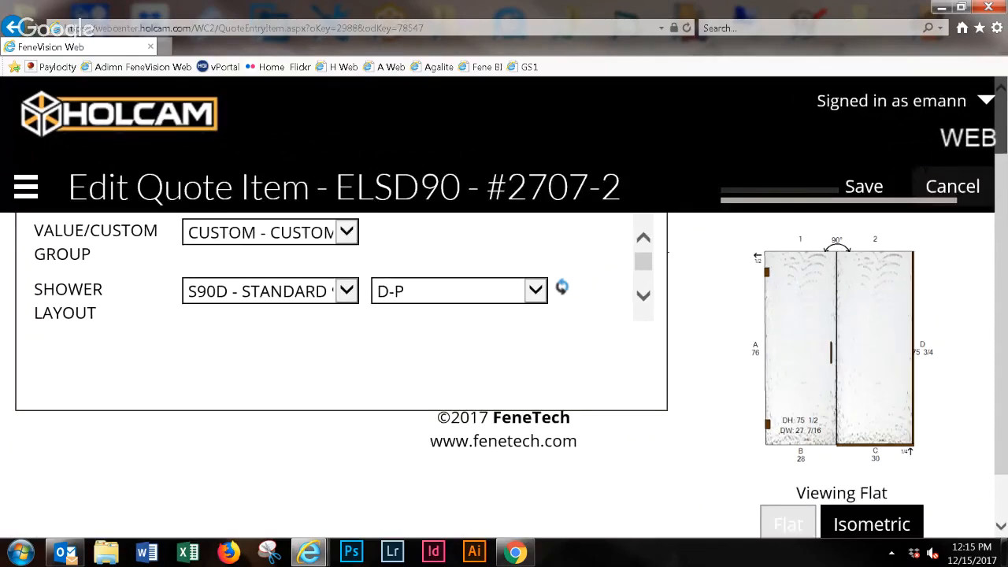
key(ctrl+minus)
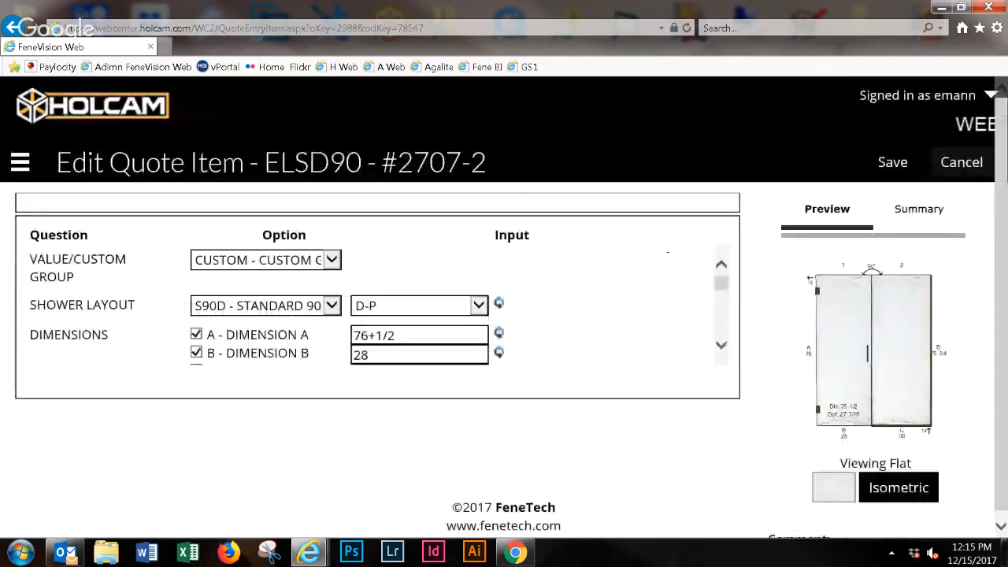
key(ctrl+minus)
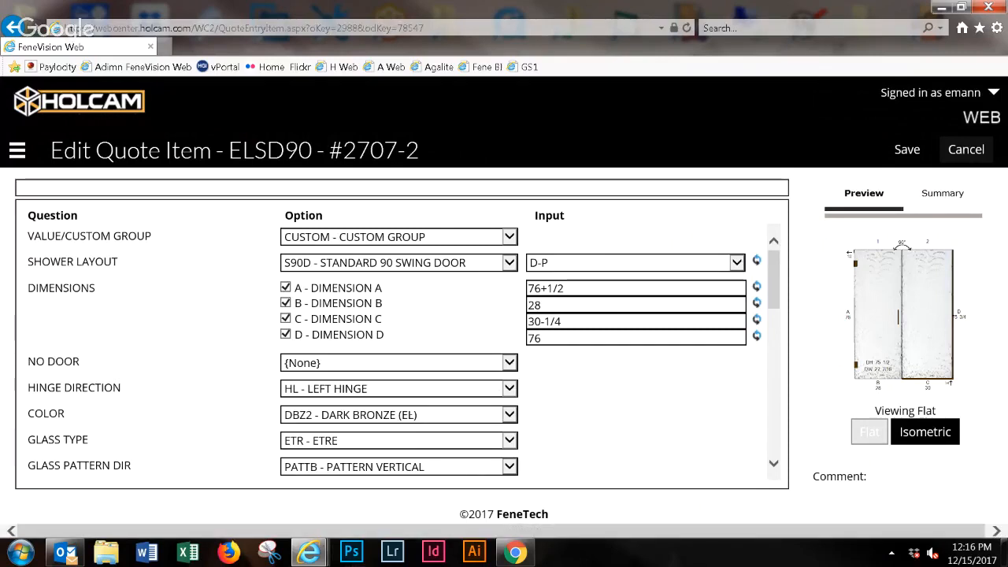
- Change the custom door's glass type to FLSH - FLASH and save the quote item
click(411, 414)
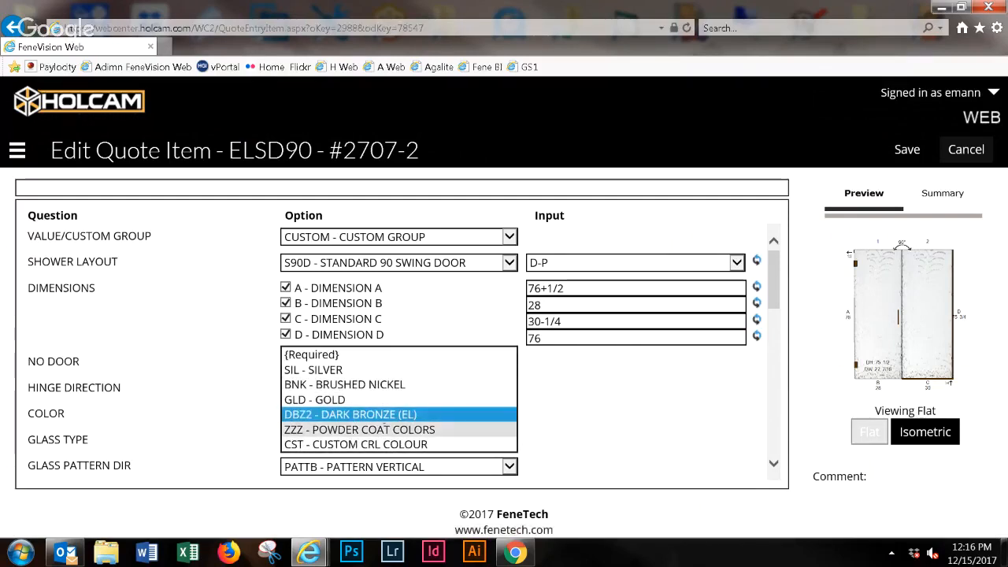
click(563, 412)
click(360, 441)
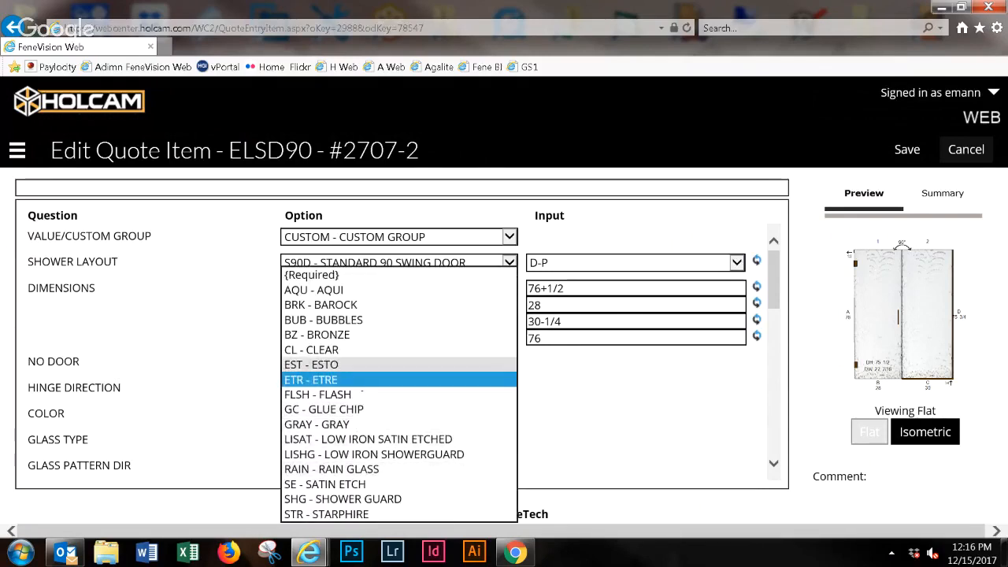
click(317, 394)
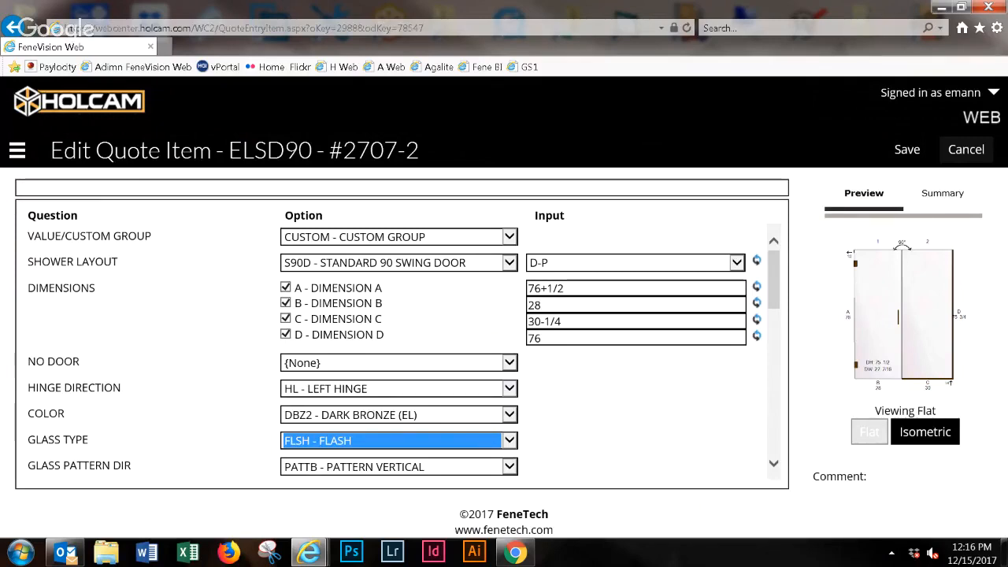
click(615, 425)
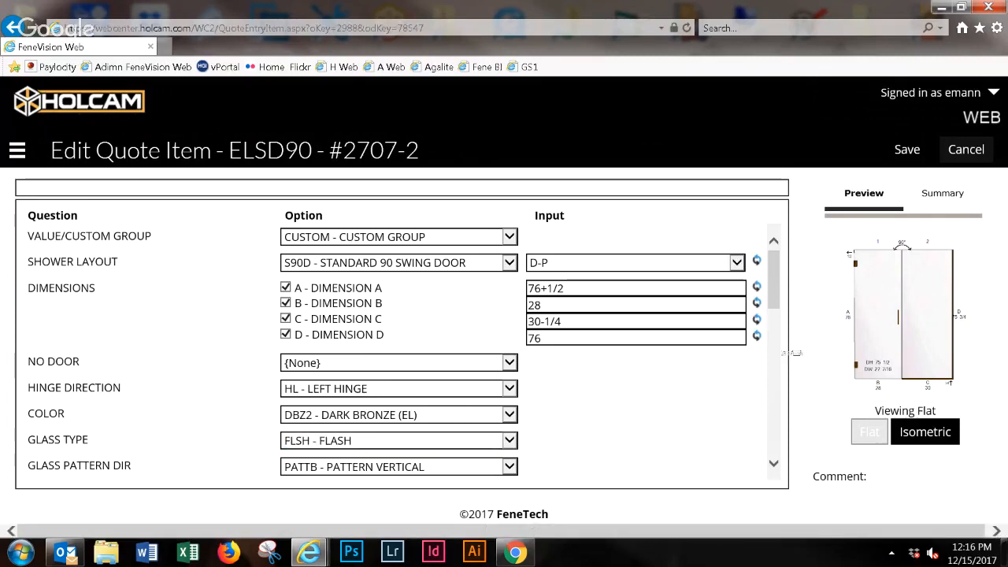
key(alt+Tab)
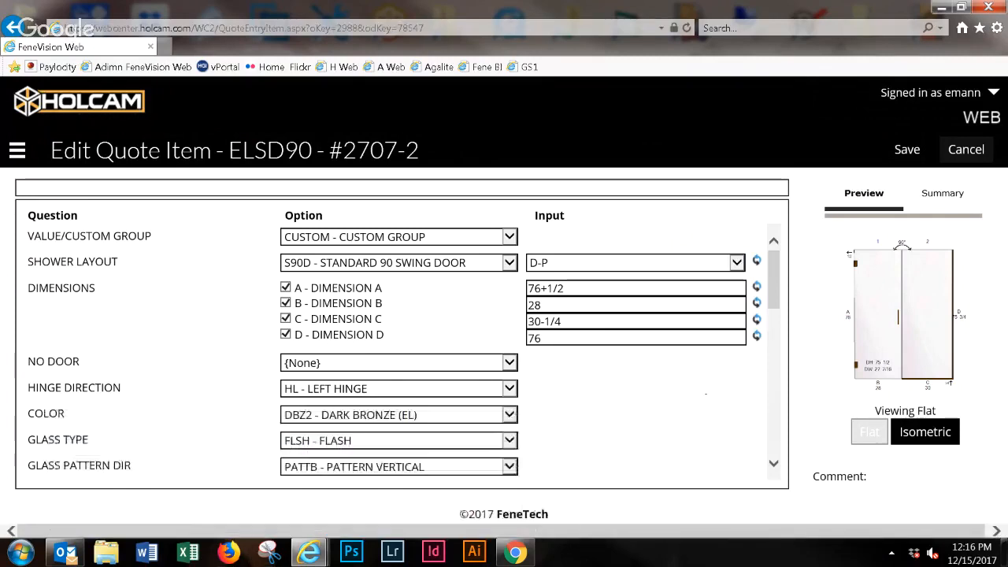
scroll(394, 347, down, 3)
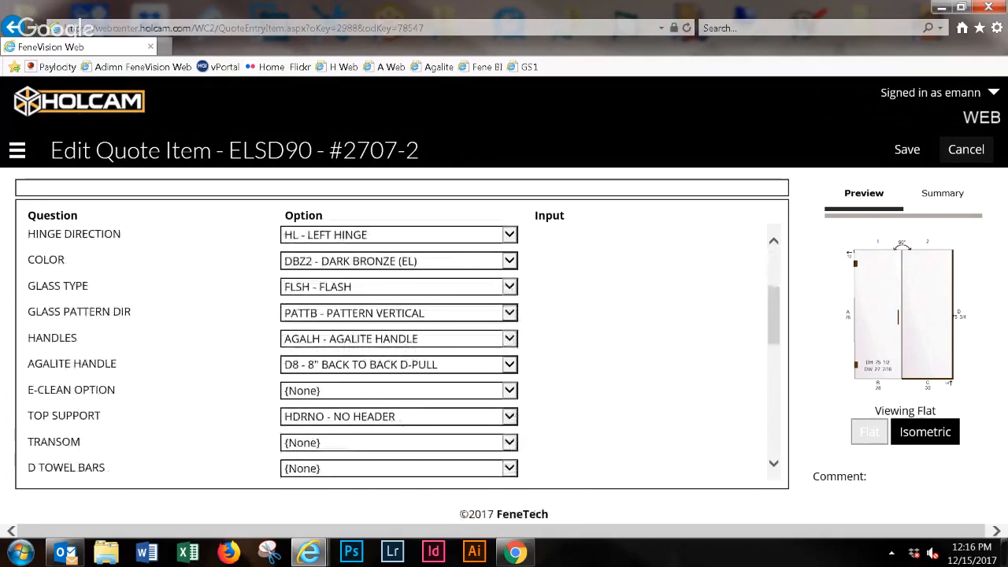
click(907, 149)
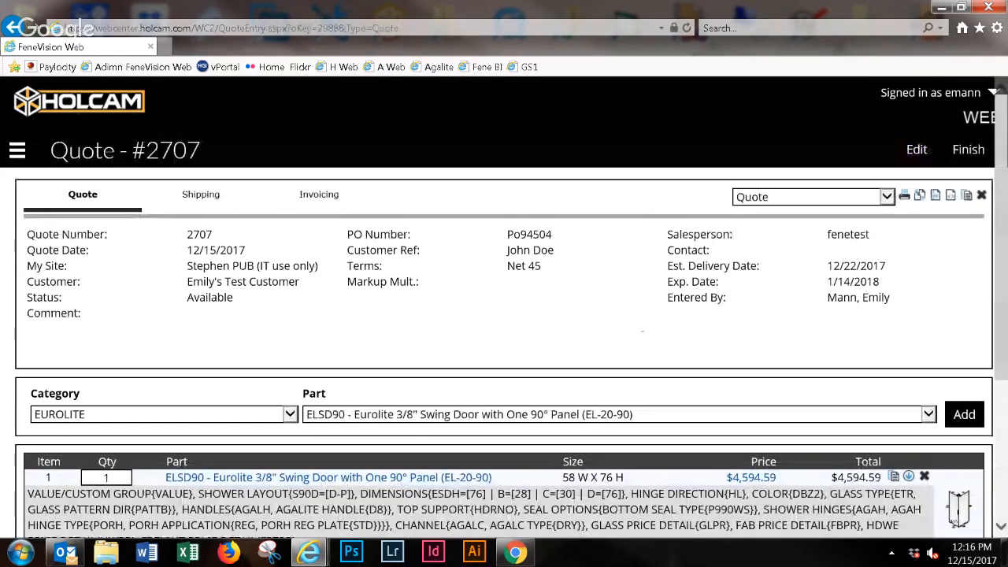
- Review both line items and the quote totals, and browse the available product categories and parts
scroll(504, 355, down, 3)
scroll(504, 354, up, 1)
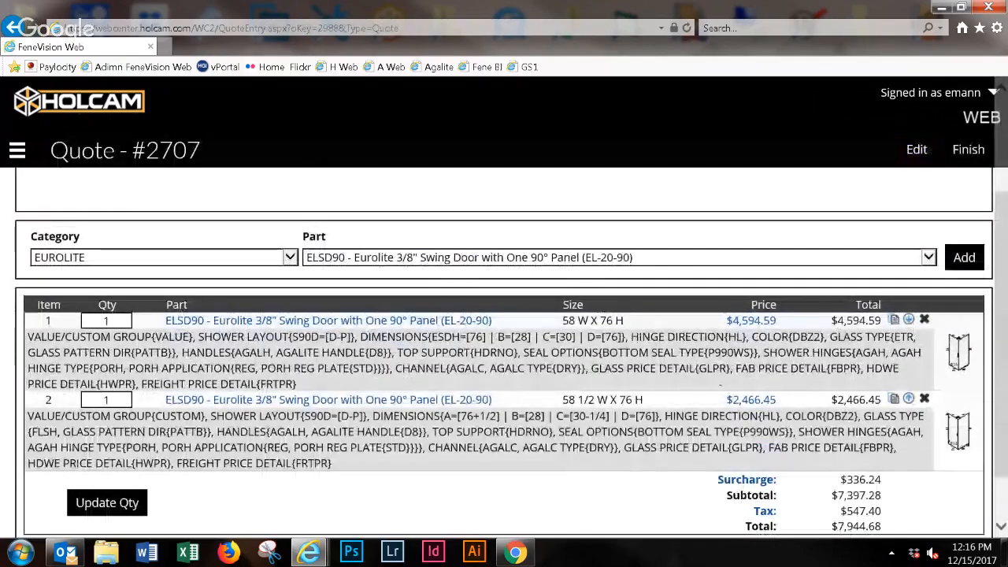
scroll(504, 354, down, 1)
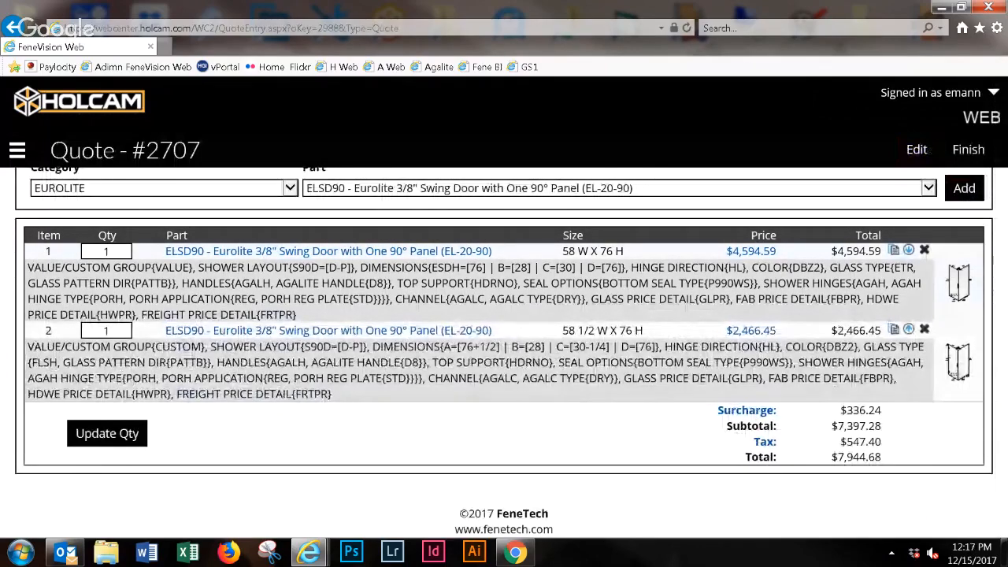
click(160, 188)
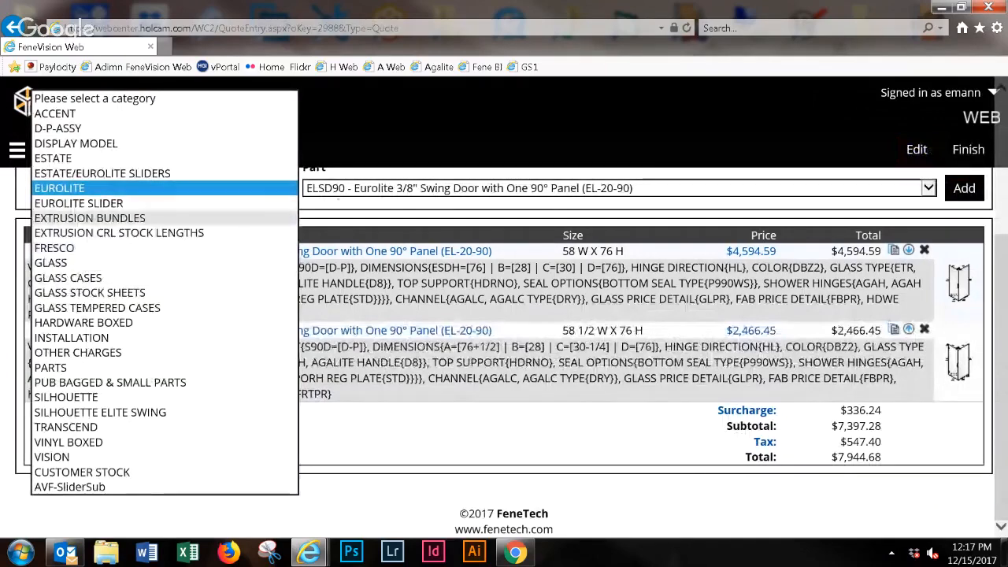
click(160, 188)
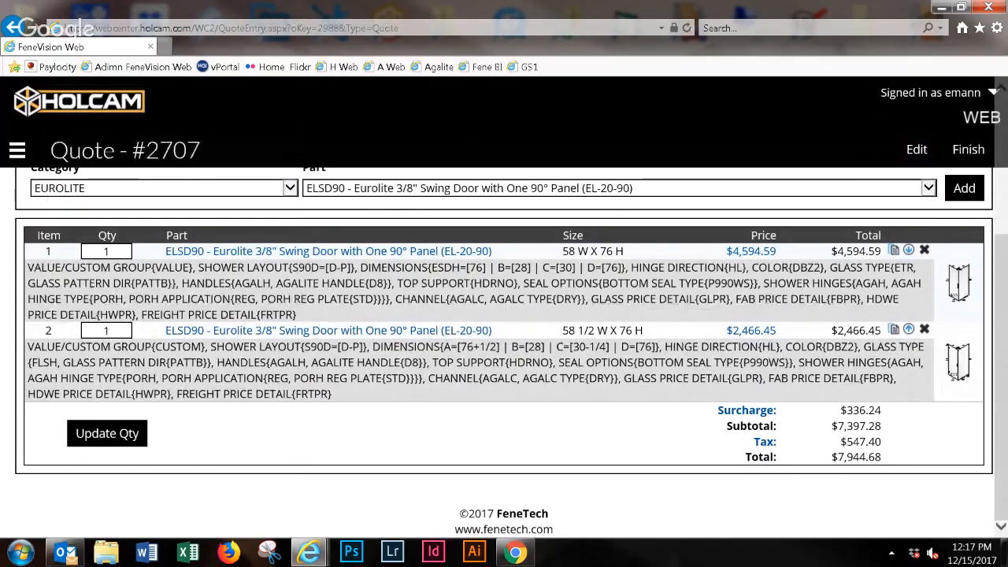
click(620, 188)
click(469, 143)
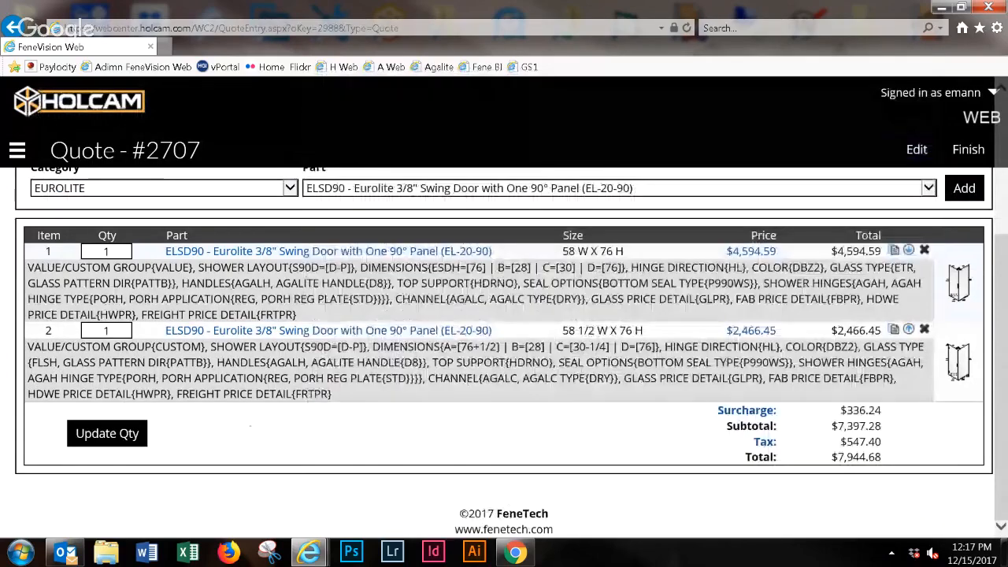
- Set the category to OTHER CHARGES and choose the part LABOR-CUST (Not Taxed) - CUSTOMER LABOR CHARGE
click(164, 188)
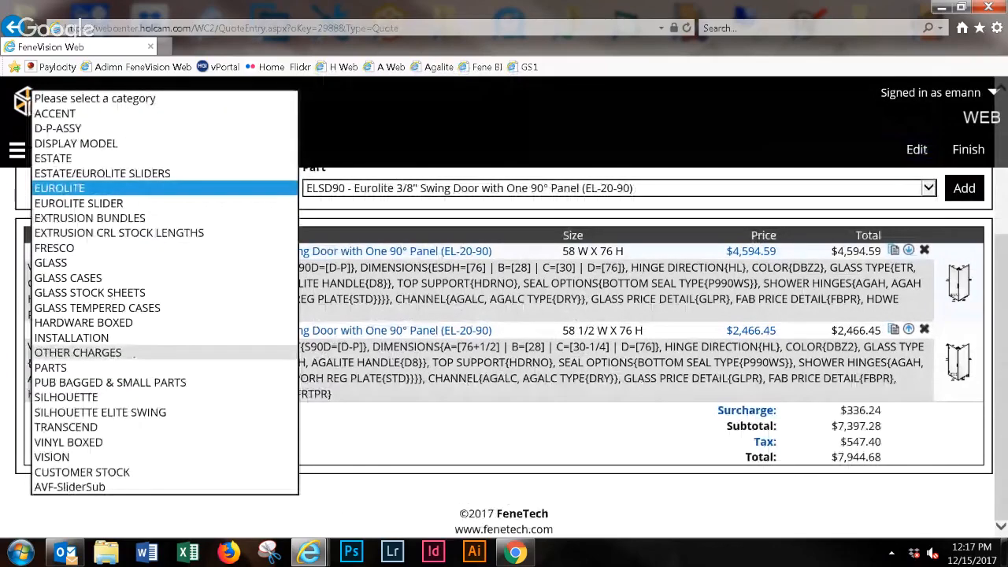
click(134, 353)
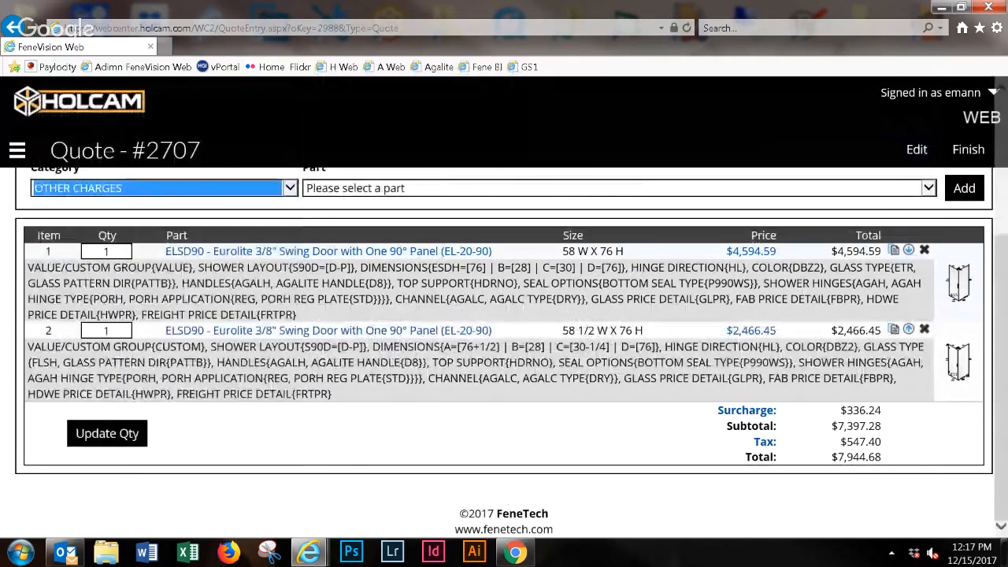
click(618, 188)
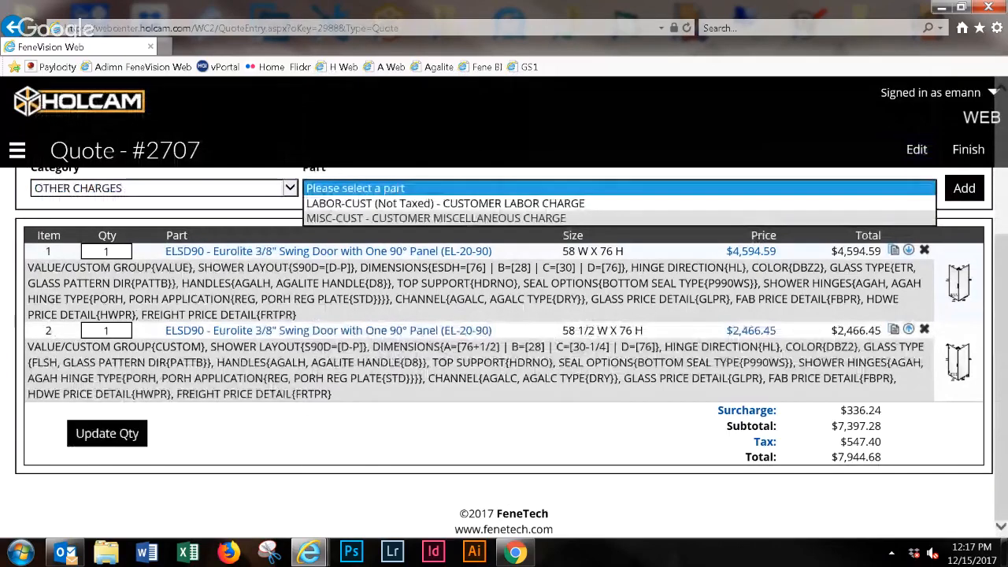
key(Down)
key(Return)
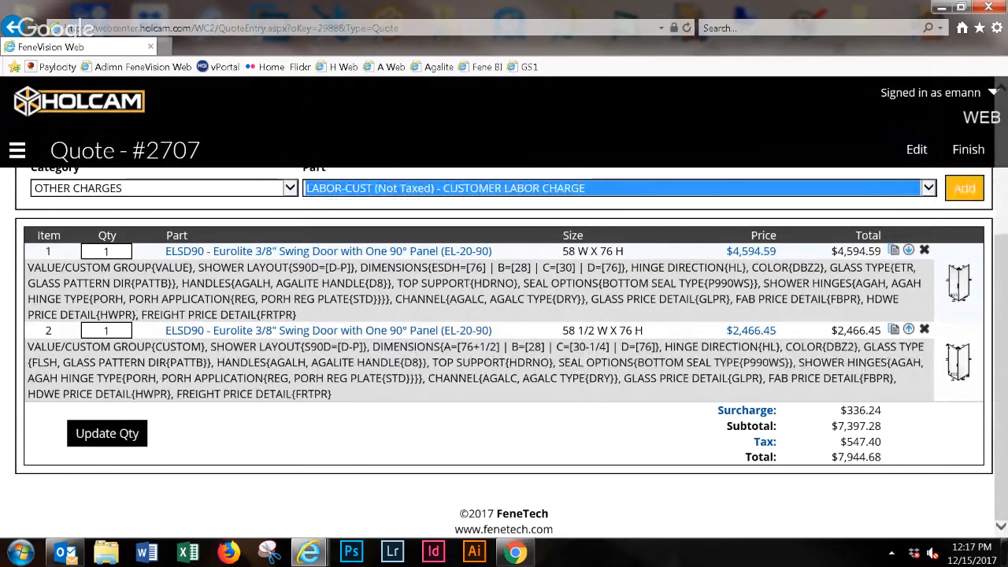
click(583, 441)
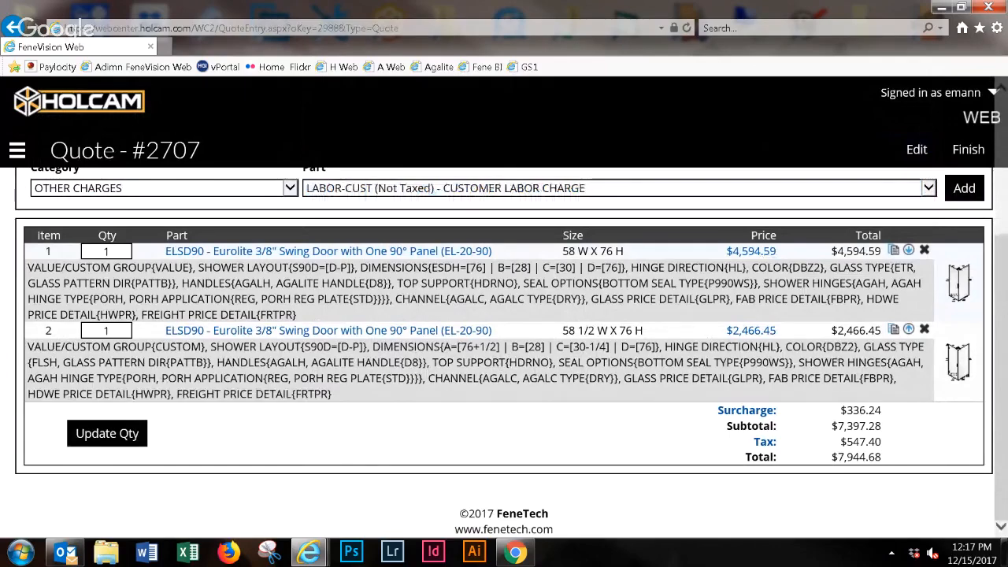
- Open the first line item's price breakdown, select its part price and save the breakdown
click(751, 251)
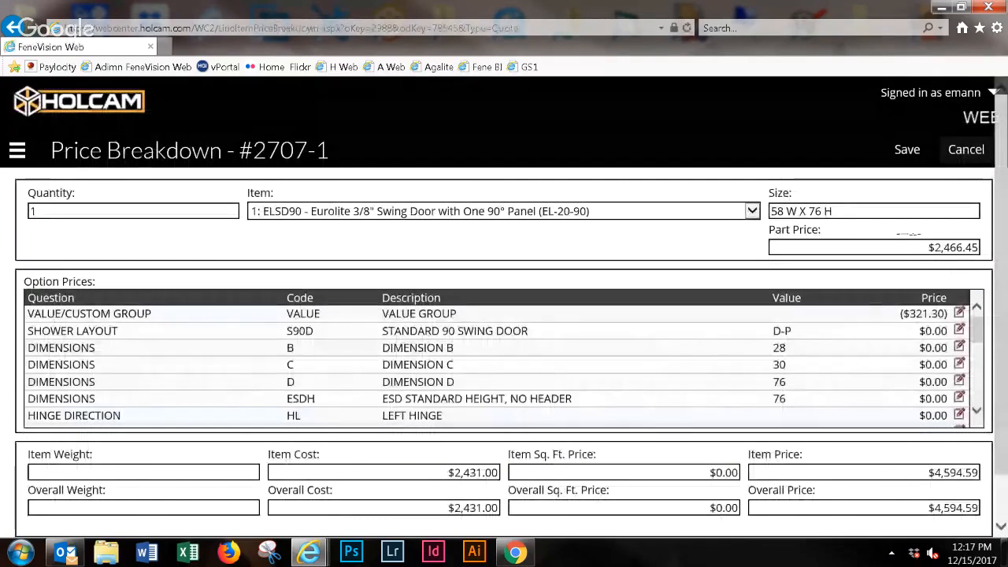
click(933, 247)
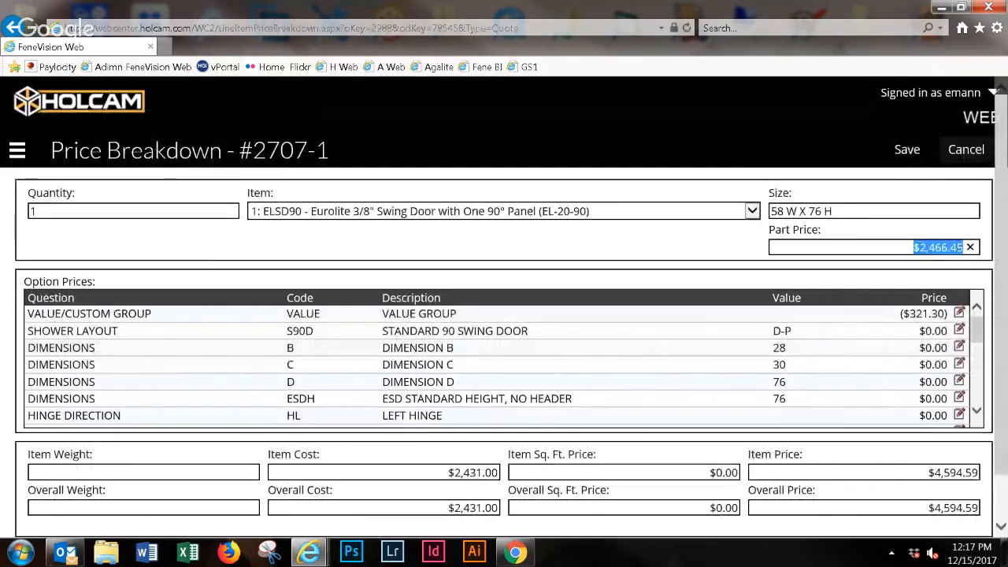
drag(880, 248, 965, 248)
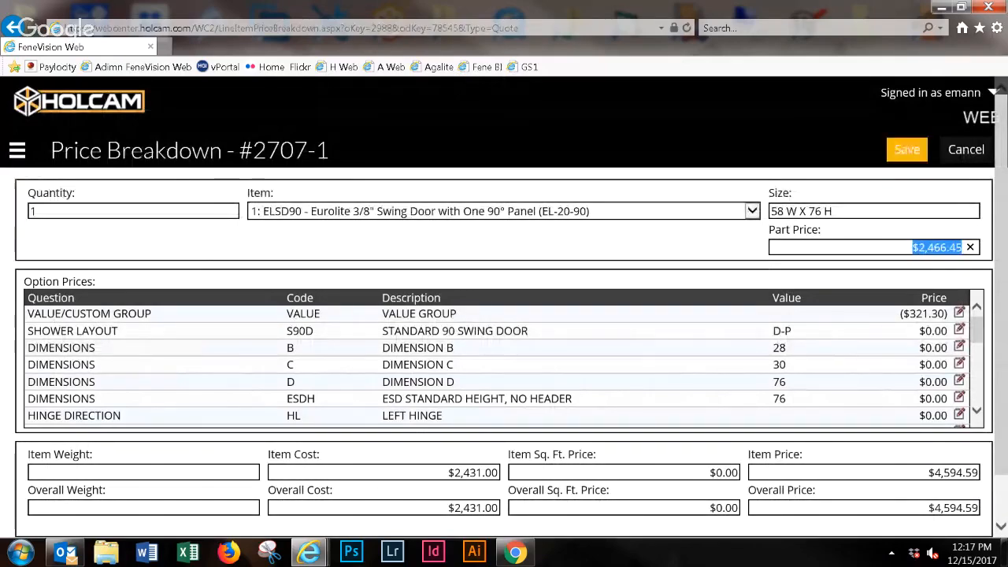
click(906, 149)
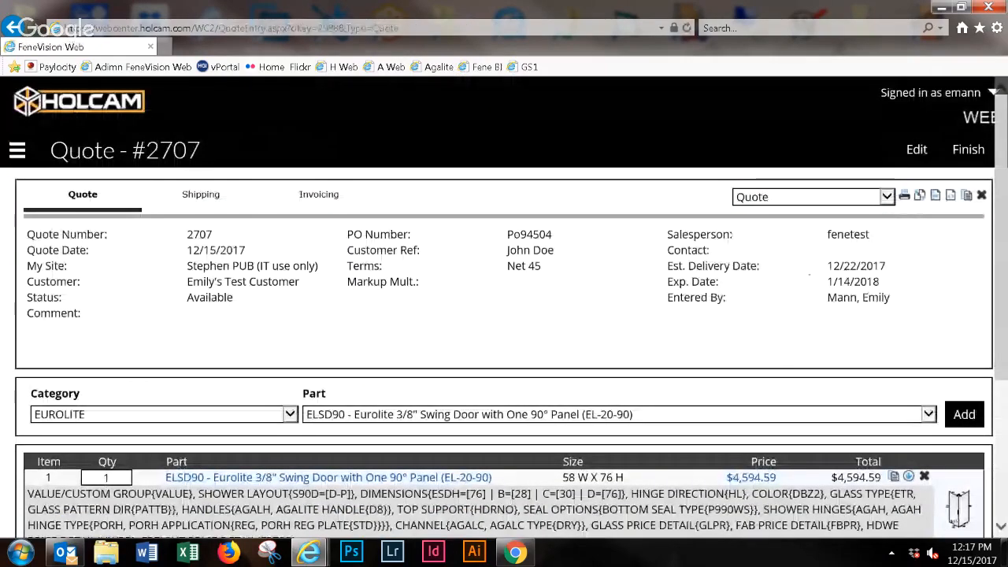
- Review the whole quote from its header information through the line item prices to the surcharge, tax and total
drag(723, 478, 881, 478)
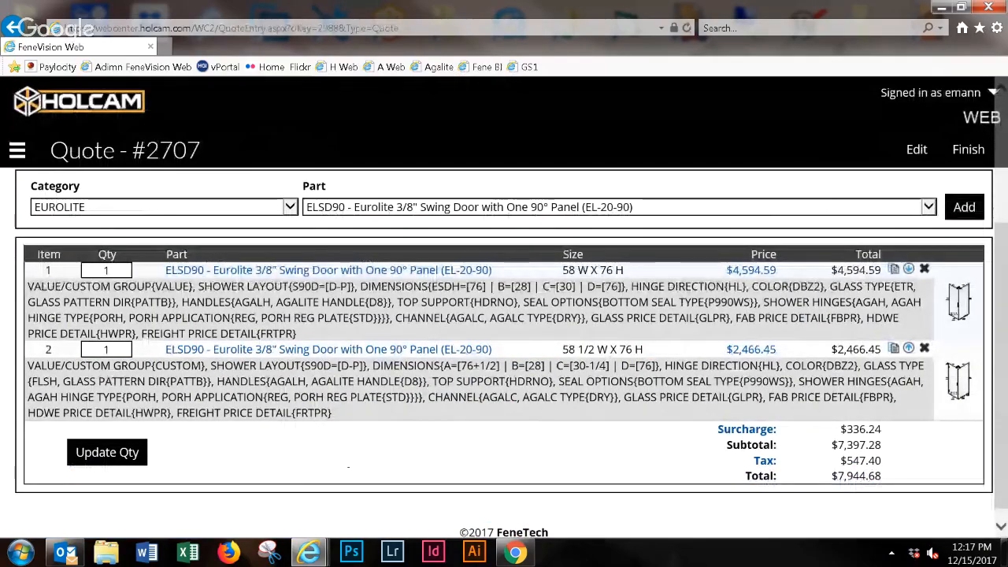
scroll(504, 354, down, 1)
scroll(504, 354, up, 3)
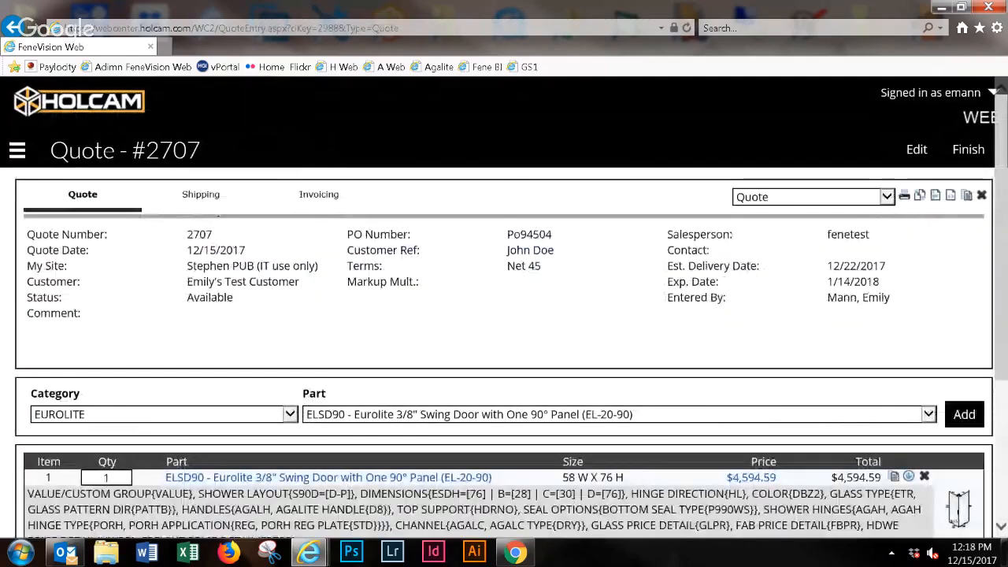
scroll(504, 354, down, 3)
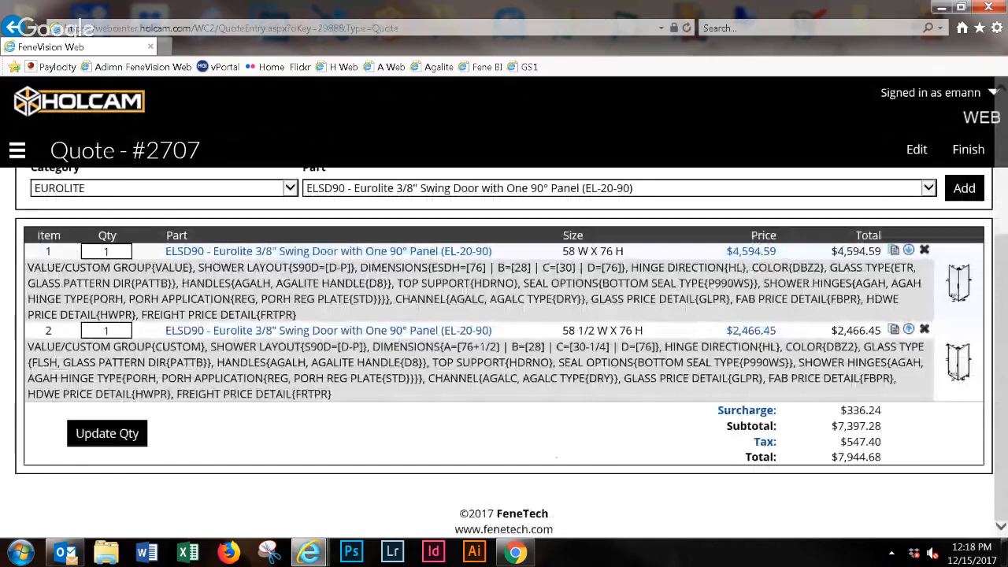
scroll(11, 343, up, 2)
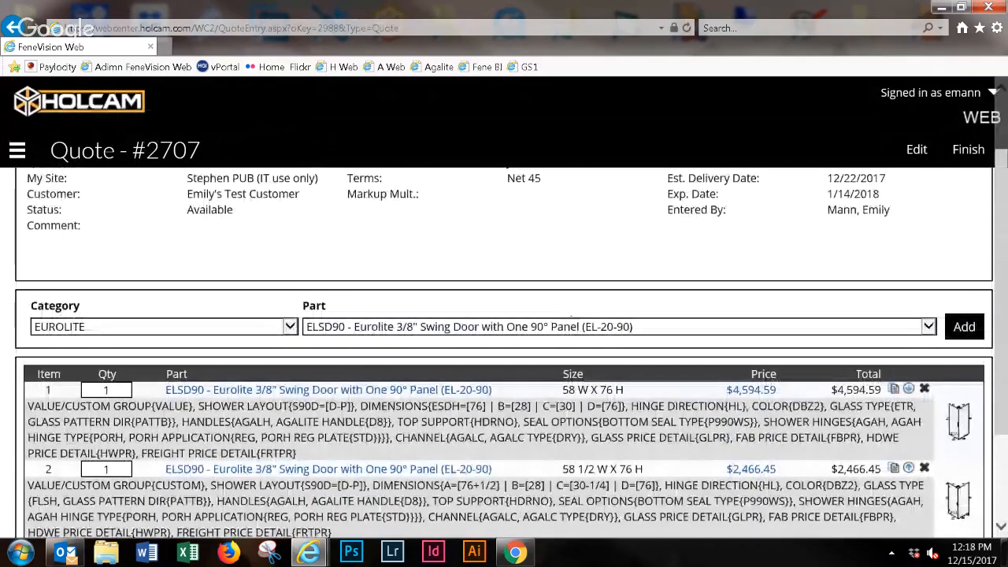
scroll(12, 342, up, 1)
- Go to Quote Maintenance and mark the newest quote in the list of available quotes
click(17, 150)
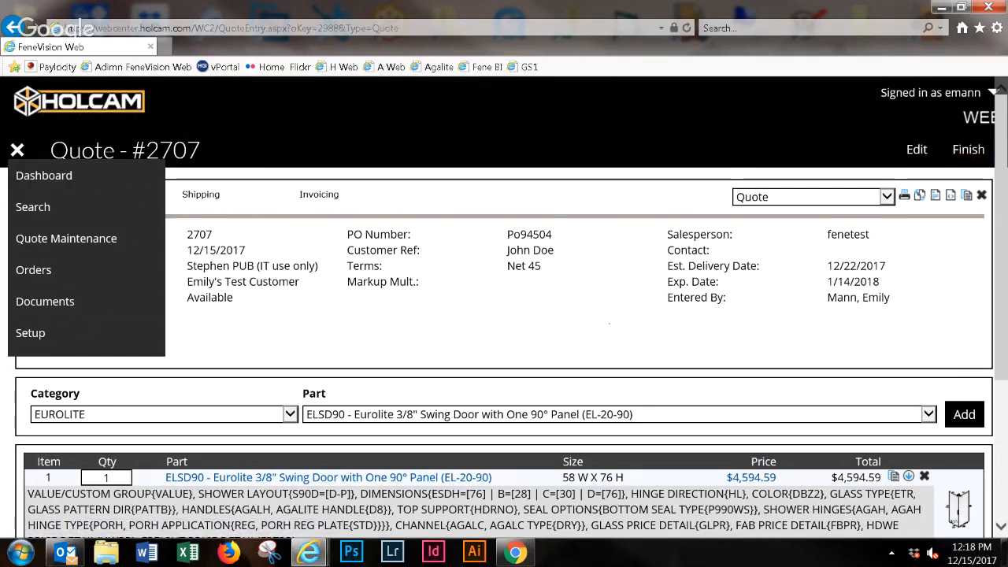
click(608, 322)
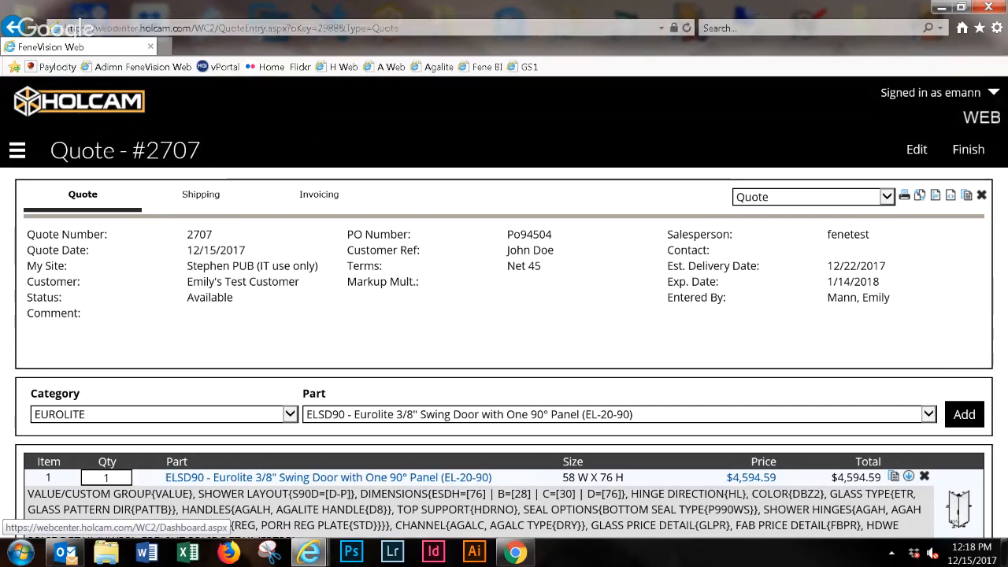
click(17, 150)
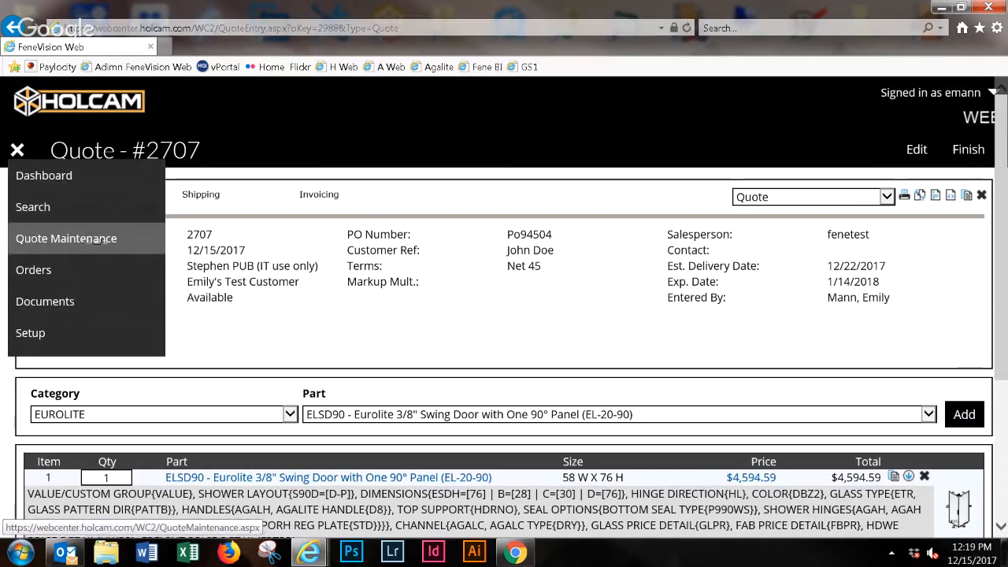
click(93, 239)
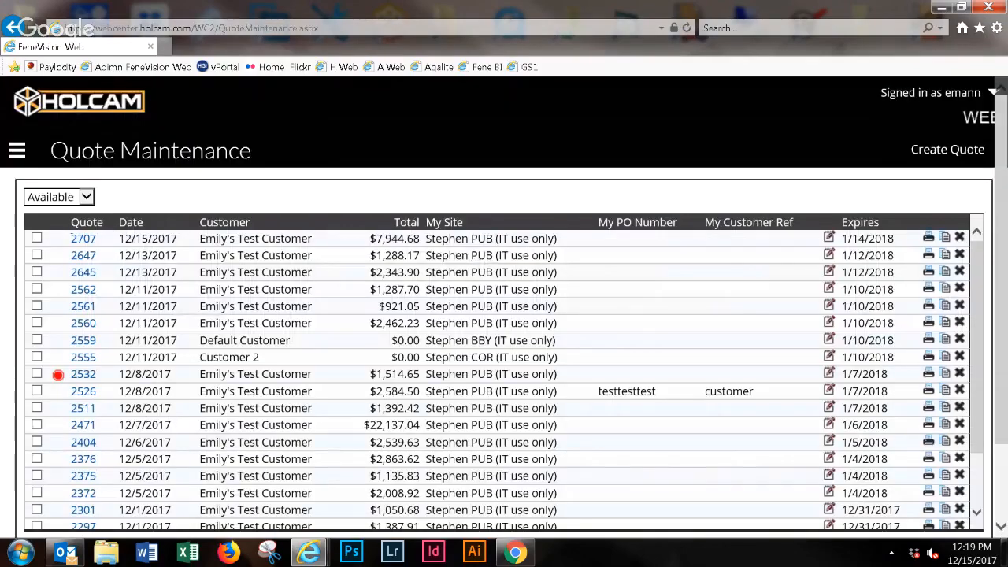
click(36, 238)
- Start uploading the selected quote to the manufacturer and cancel at the confirmation
scroll(967, 403, down, 5)
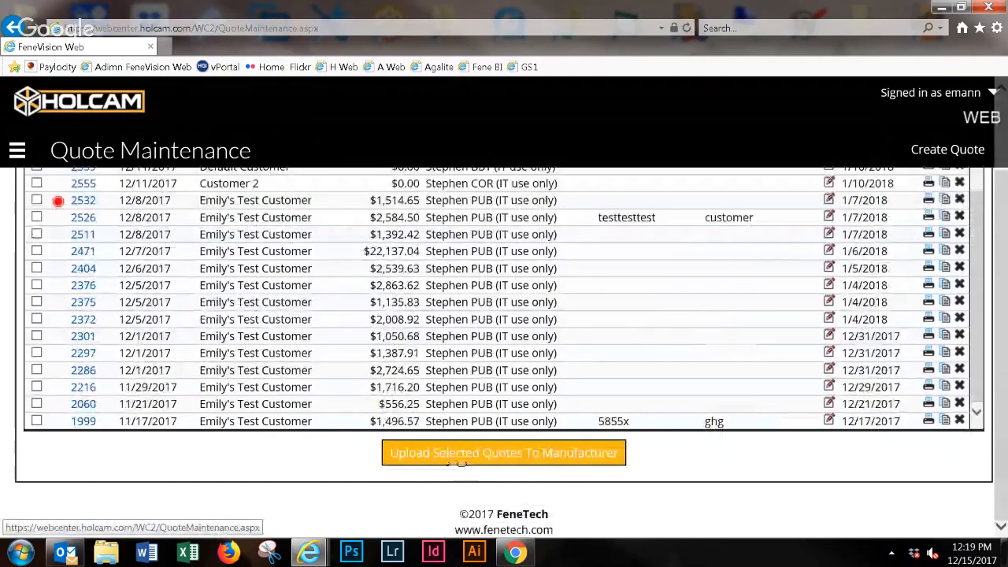
click(612, 451)
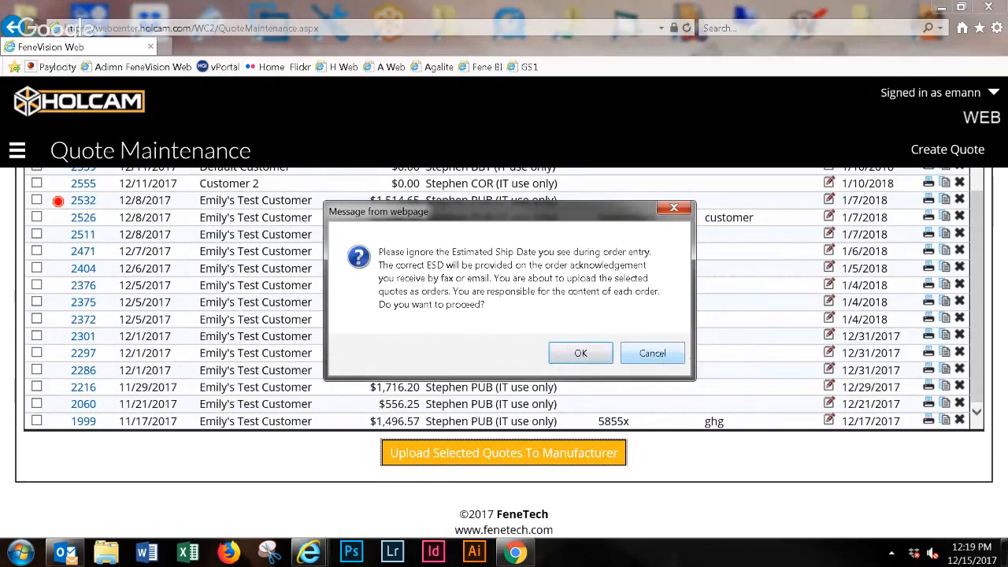
key(Tab)
key(Return)
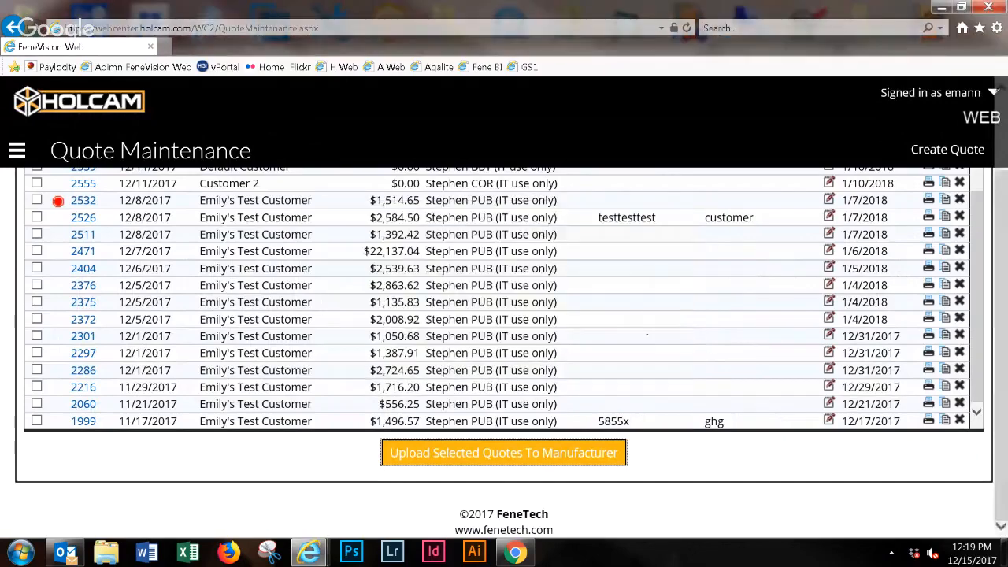
scroll(503, 299, up, 1)
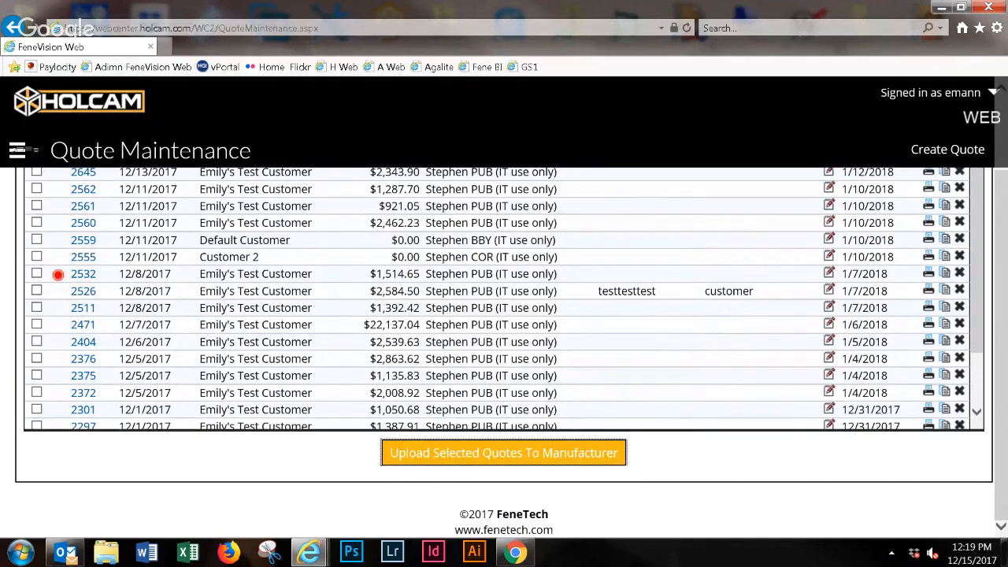
- Go to the Dashboard and open the 11/16/2017 order with PO number "test" and customer reference "something"
click(17, 150)
click(44, 175)
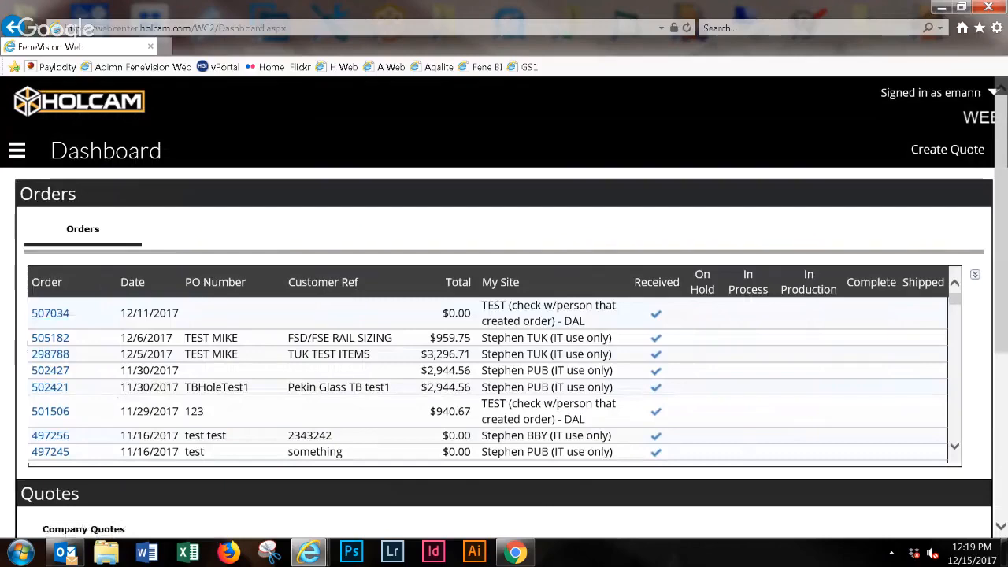
scroll(49, 370, down, 5)
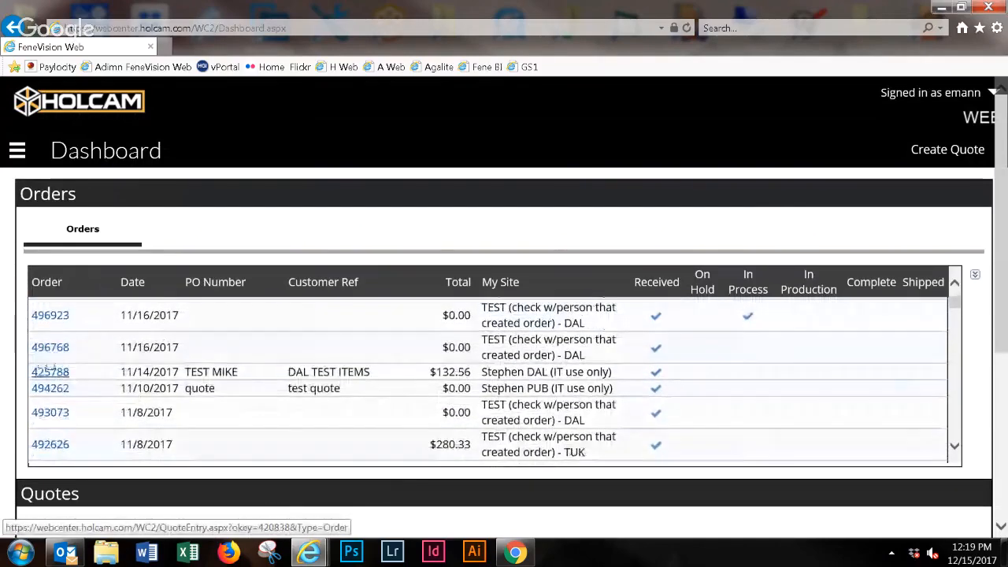
scroll(47, 370, up, 3)
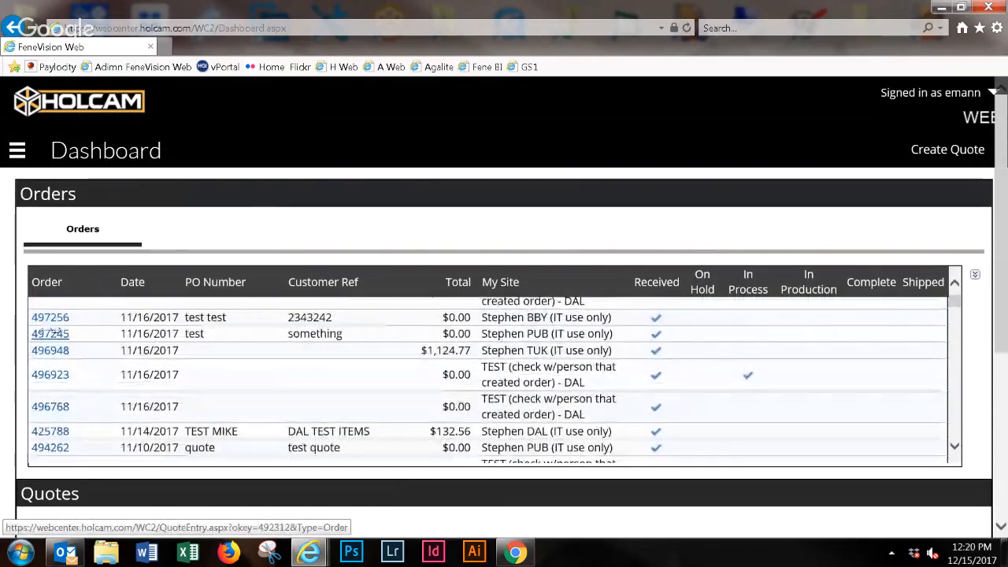
click(49, 333)
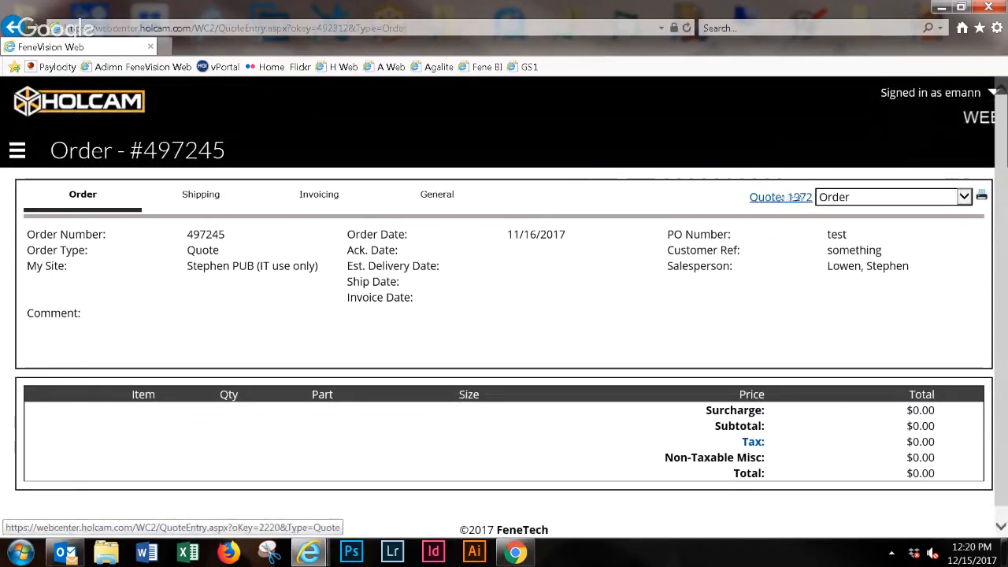
- Open the order's linked quote, check its available print formats and return to the order
click(797, 197)
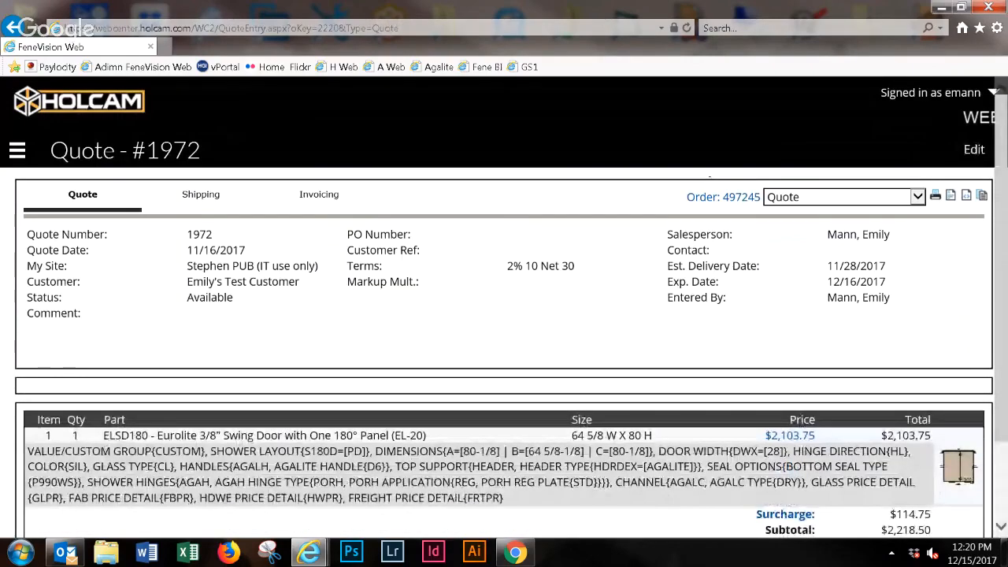
click(917, 197)
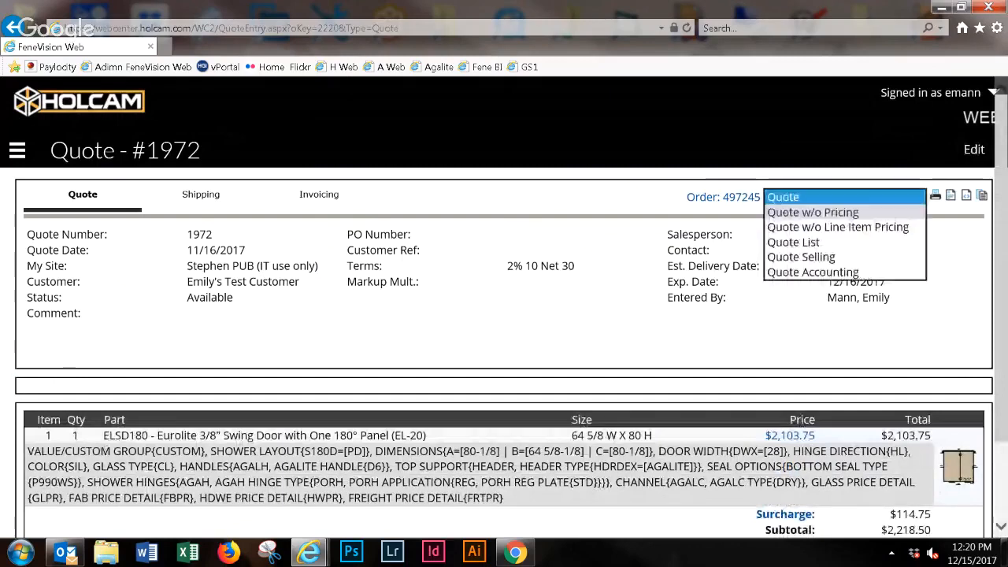
click(723, 197)
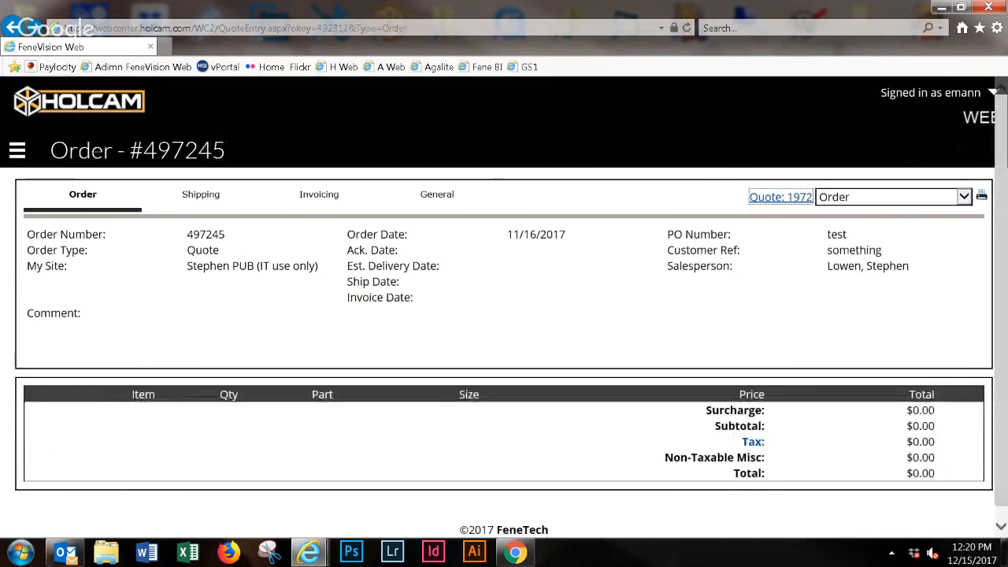
- Look at the search page for quotes and orders and return to the Dashboard
click(17, 150)
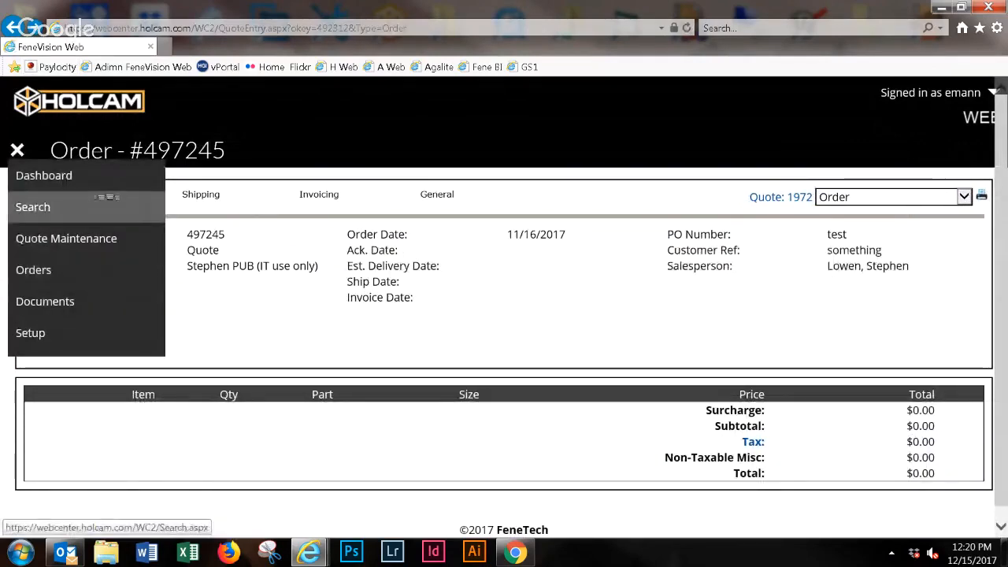
click(107, 202)
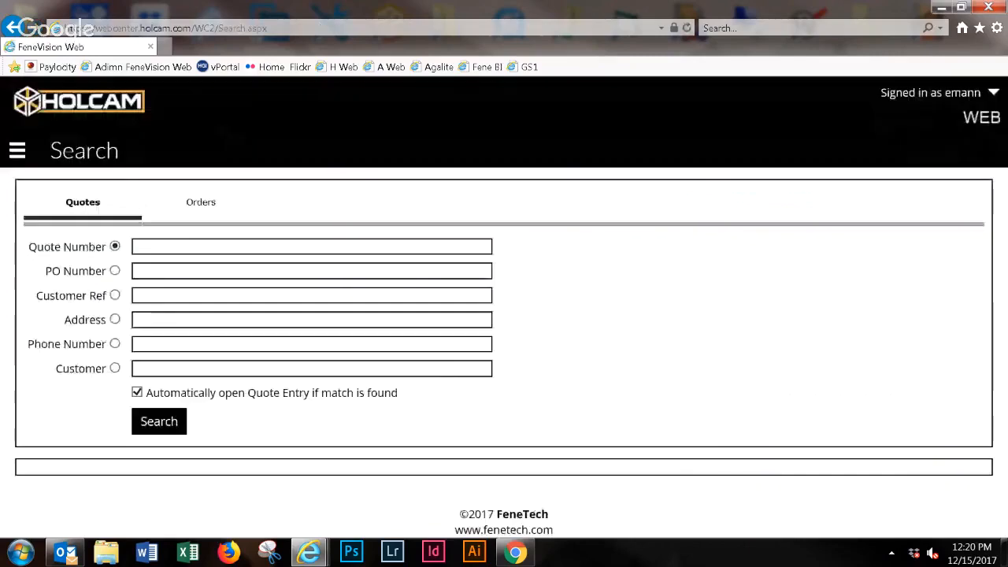
click(18, 152)
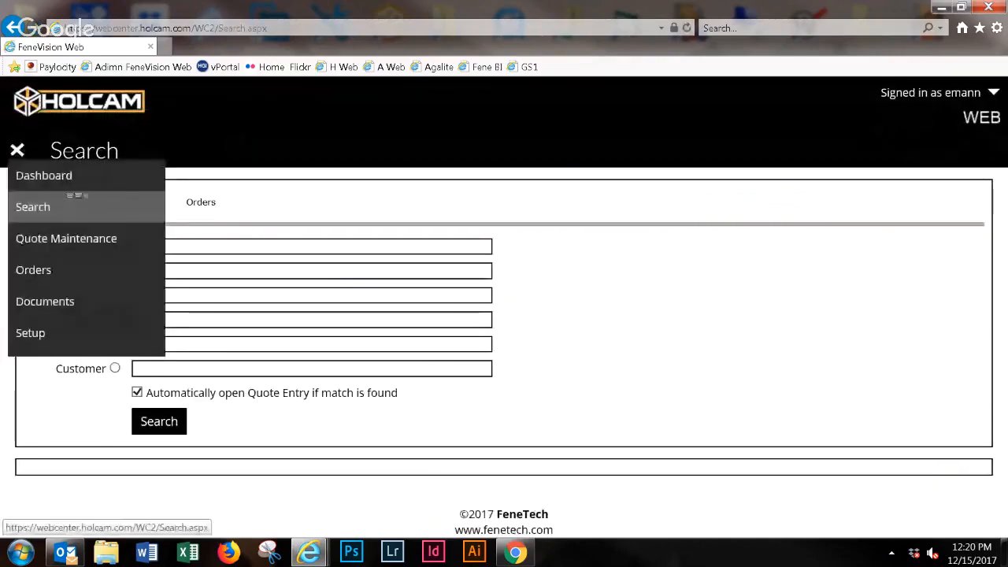
click(84, 178)
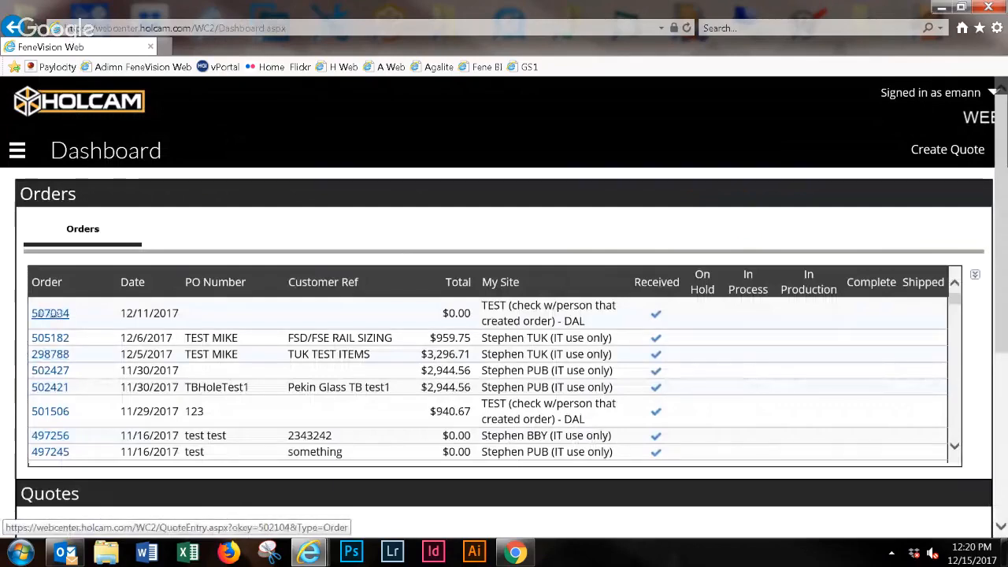
- View the details of the newest order in the Dashboard's order list and return to the Dashboard
click(59, 318)
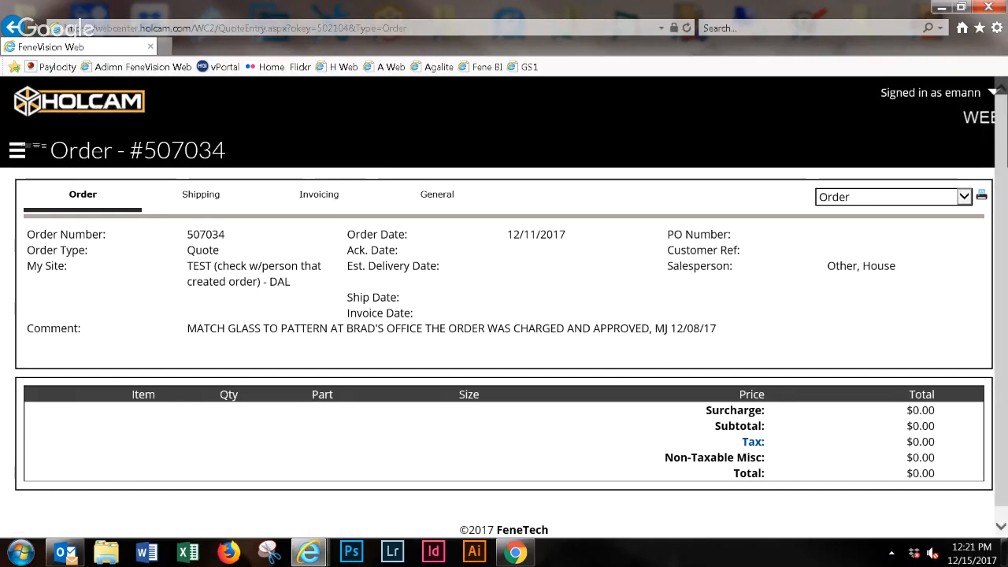
click(17, 150)
click(55, 176)
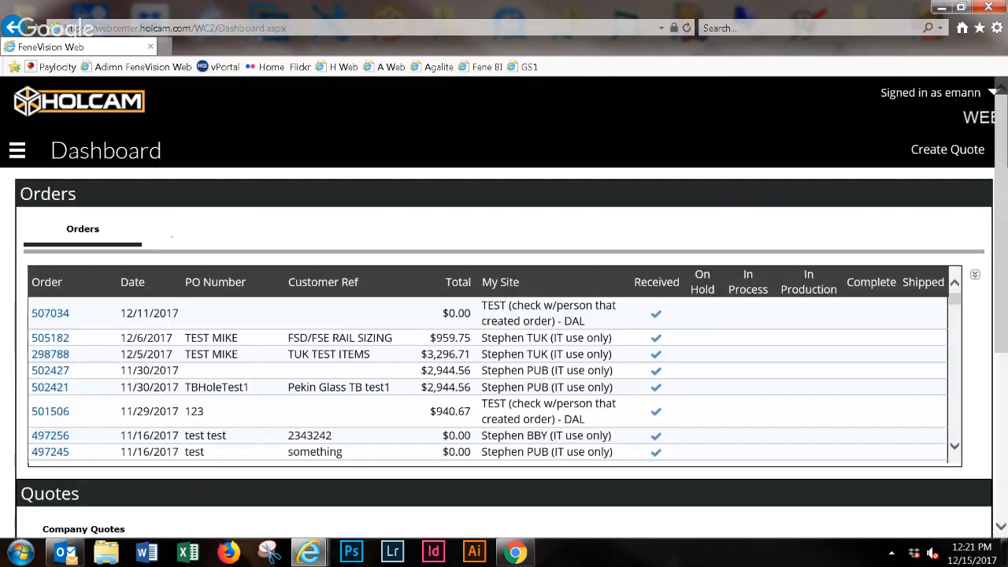
- Open the newest company quote from the Dashboard and bring up its first ELSD90 line item for editing
scroll(116, 471, down, 4)
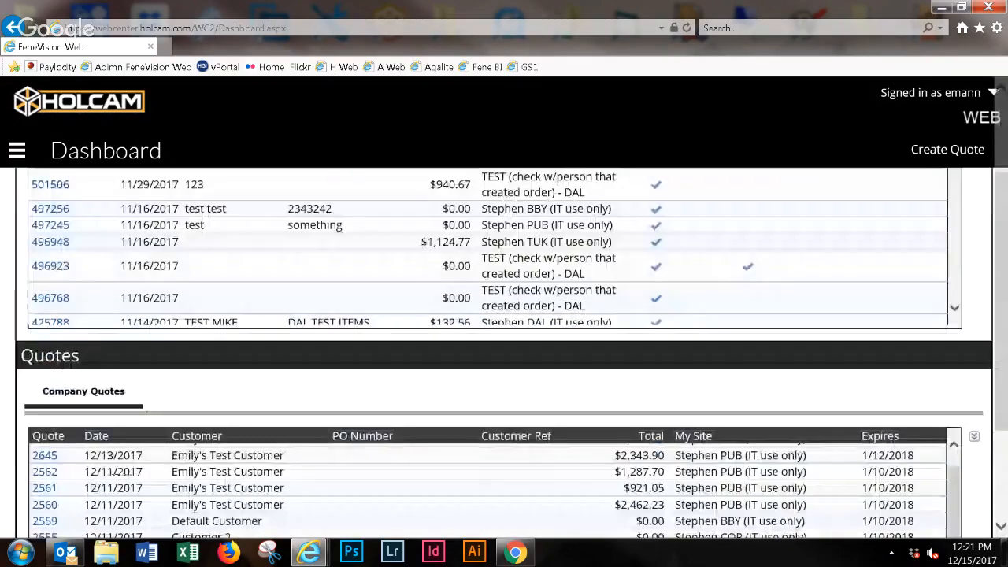
scroll(116, 471, up, 2)
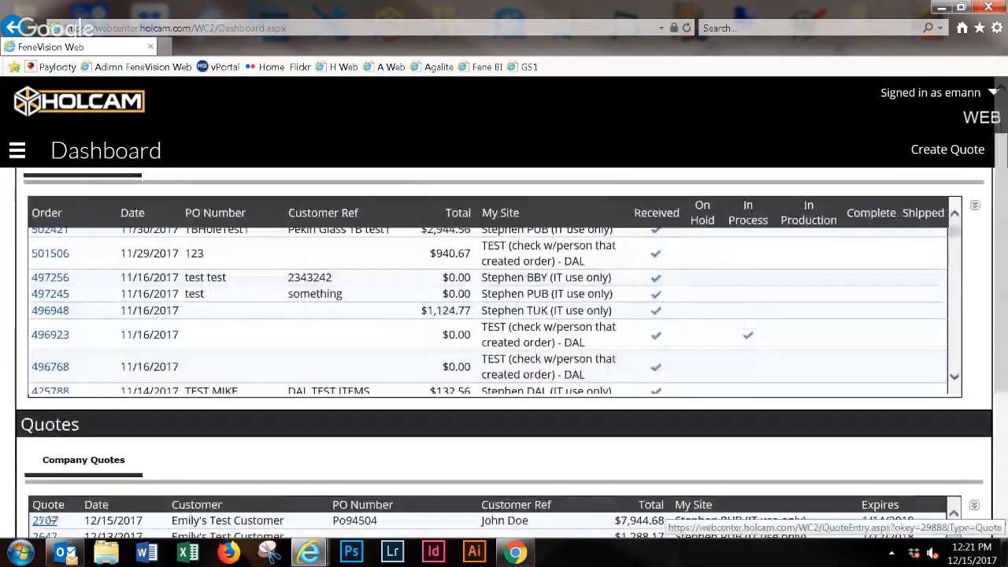
click(44, 520)
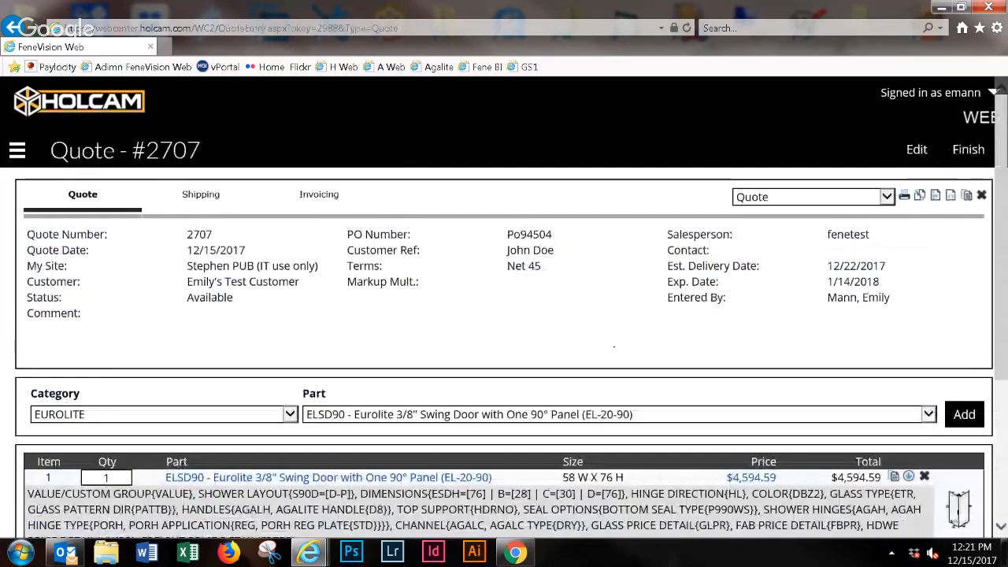
scroll(228, 477, down, 3)
click(228, 270)
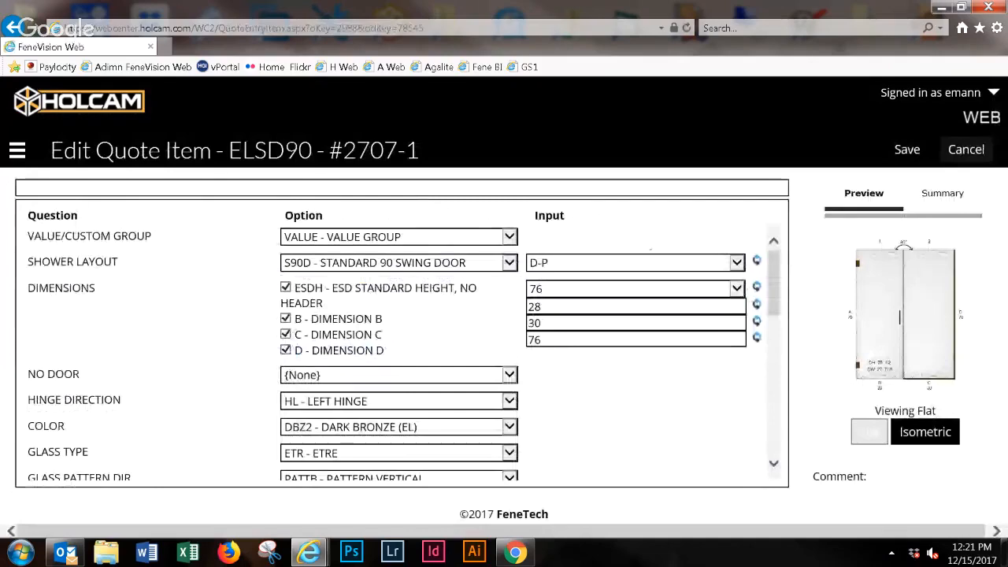
- Review the first door's configuration questions from the dimensions through the additional options to the price details
drag(776, 281, 822, 411)
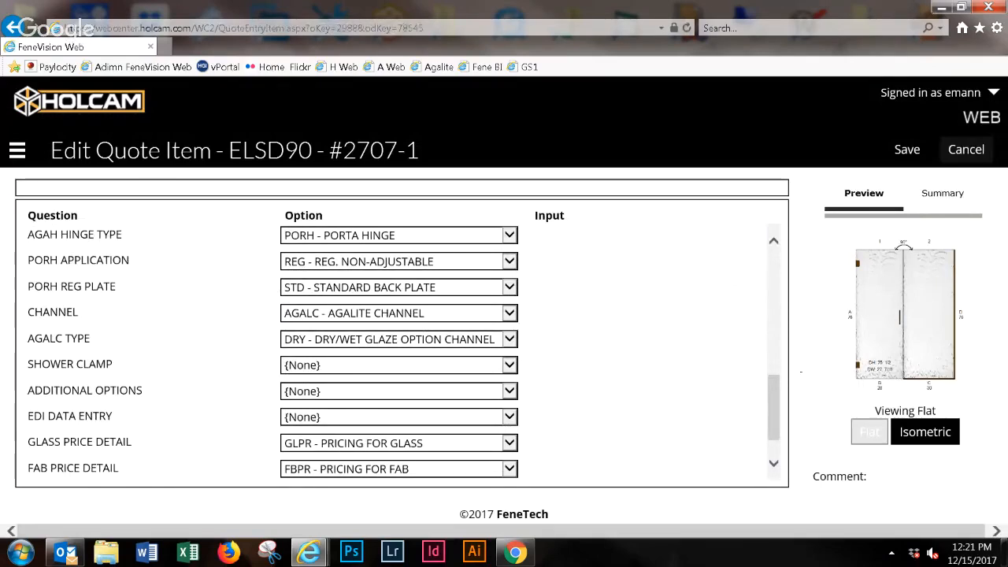
scroll(393, 346, up, 5)
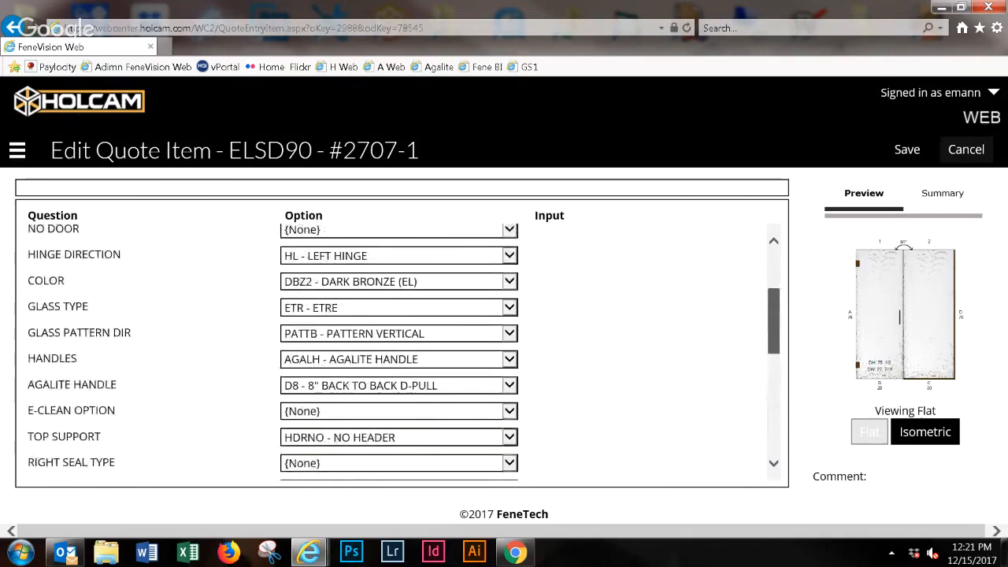
scroll(394, 347, down, 5)
mouse_move(144, 386)
mouse_down()
mouse_move(15, 384)
mouse_move(144, 386)
mouse_up()
click(14, 384)
scroll(184, 386, down, 1)
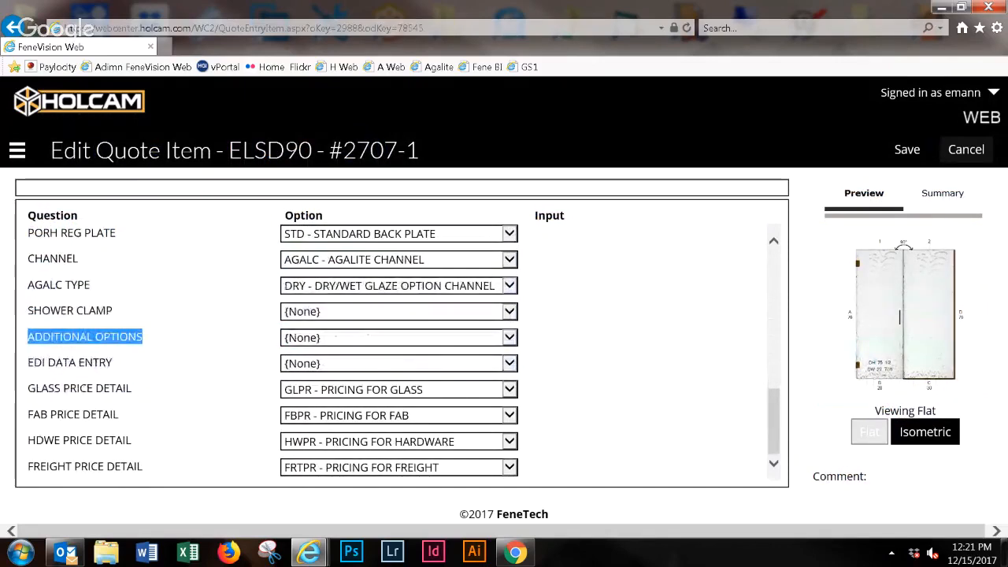
- Try ADDOPT - ADDITIONAL OPTIONS for the first door's additional options, check the questions it adds and cancel the item edit
click(509, 338)
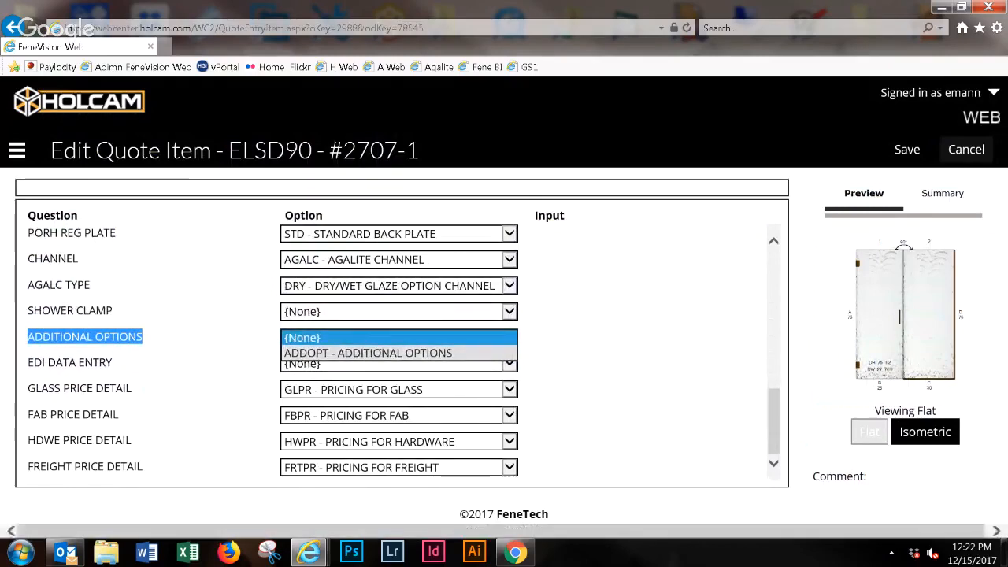
click(394, 353)
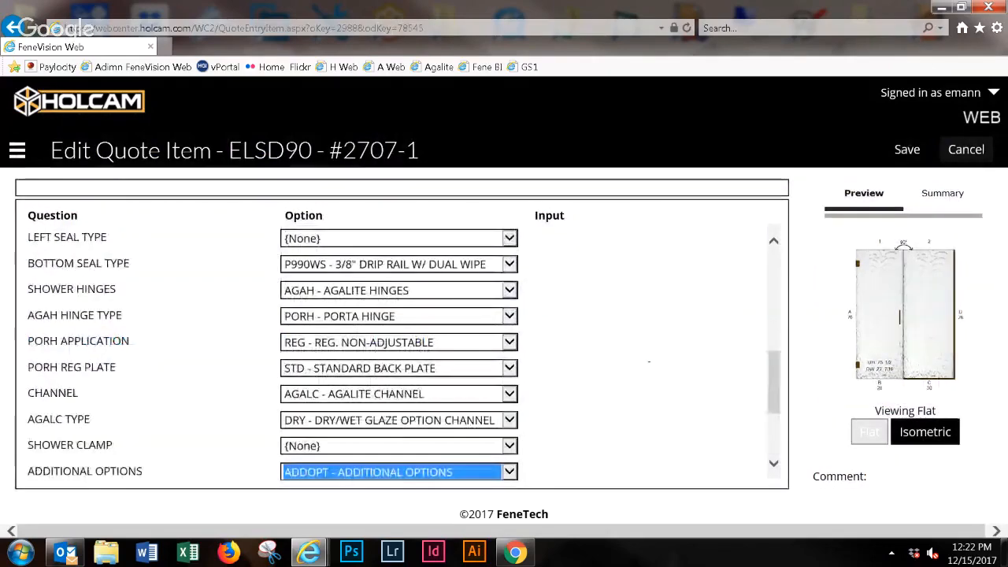
scroll(648, 362, down, 1)
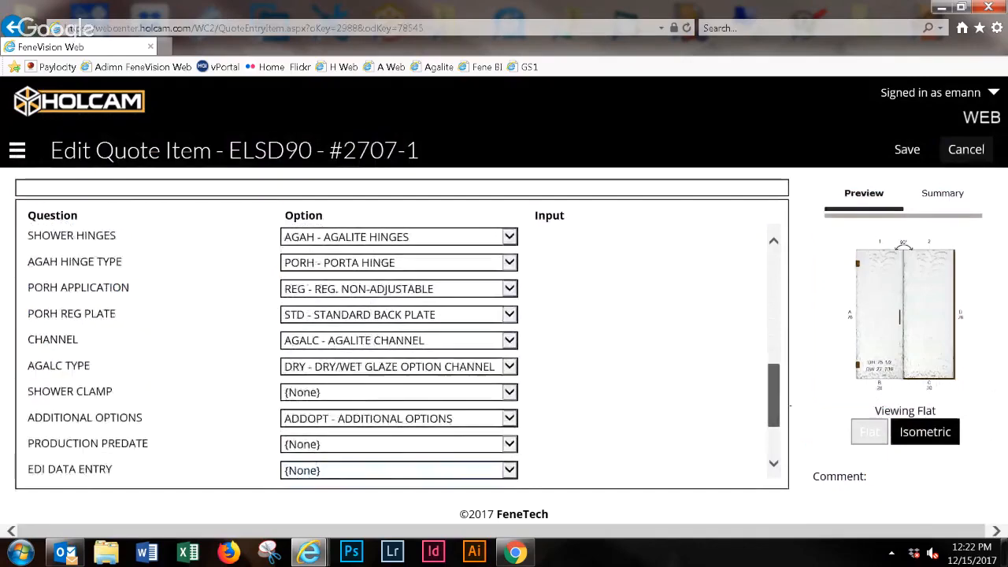
scroll(402, 347, down, 2)
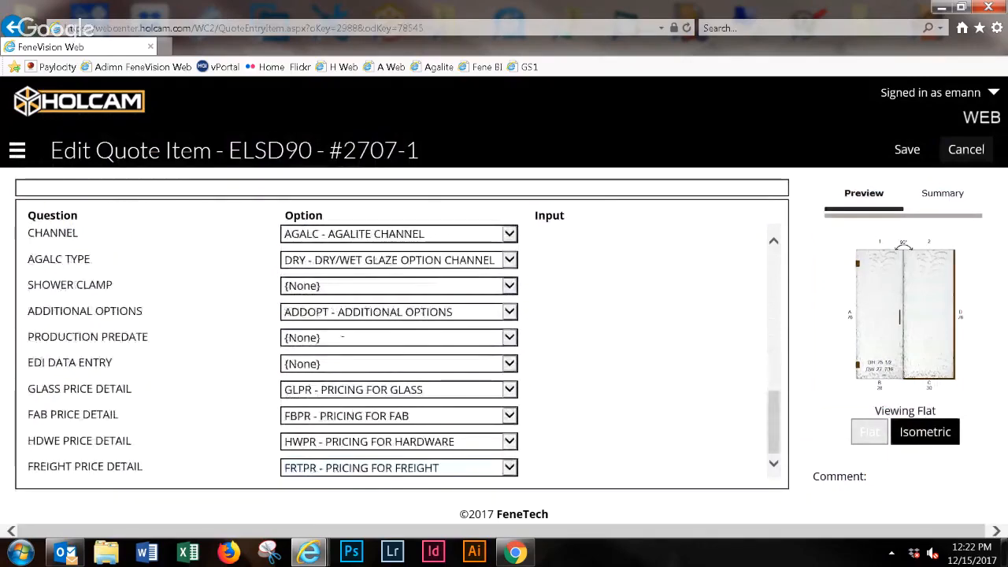
click(399, 312)
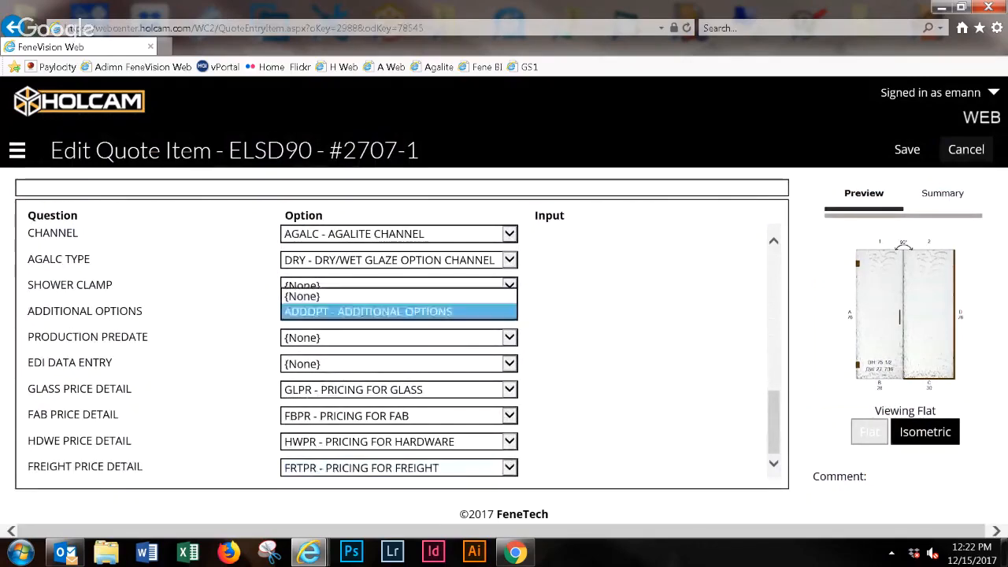
click(399, 311)
click(994, 149)
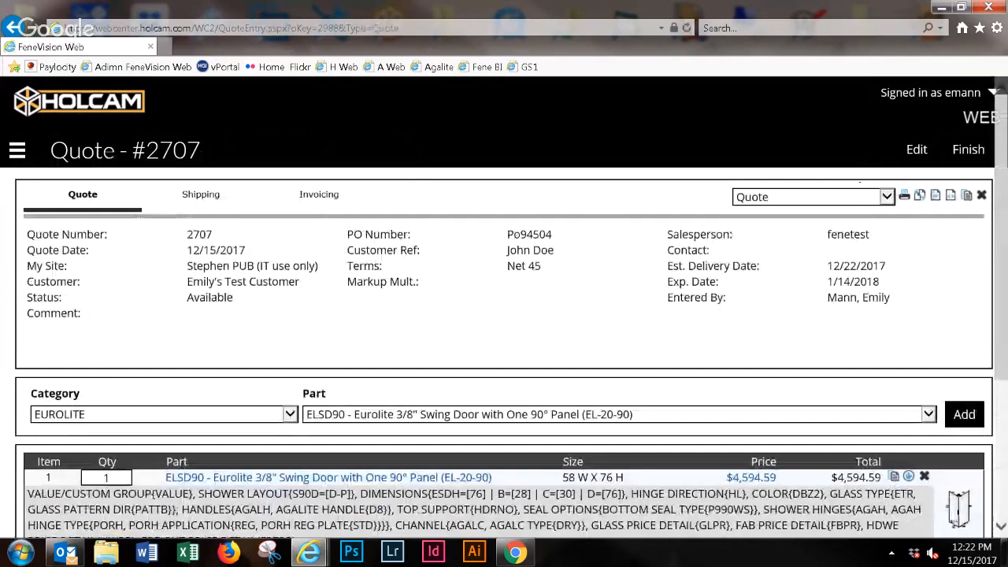
- Compare the configuration descriptions of both line items and open the second, custom ELSD90 door for editing
scroll(504, 354, down, 1)
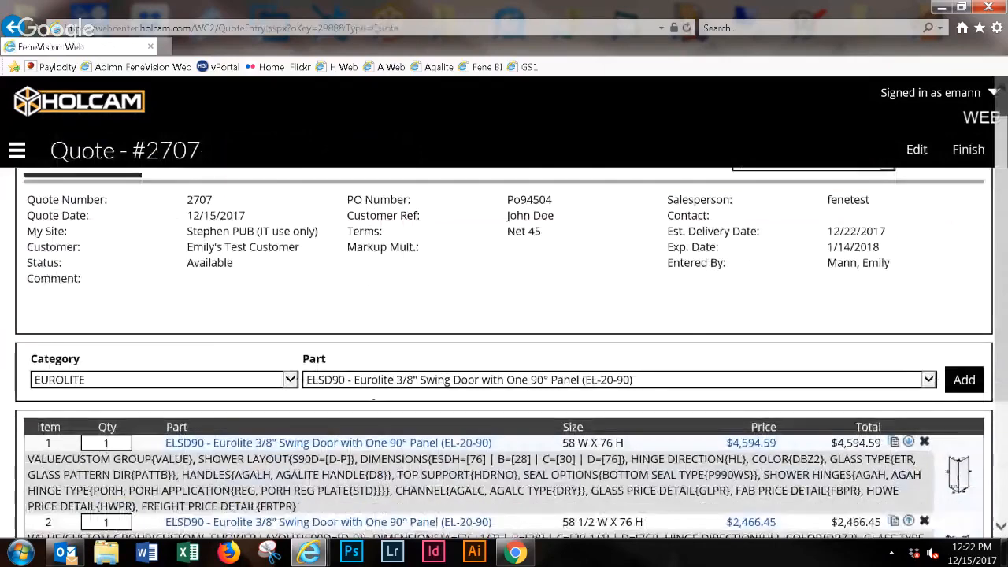
scroll(504, 354, down, 3)
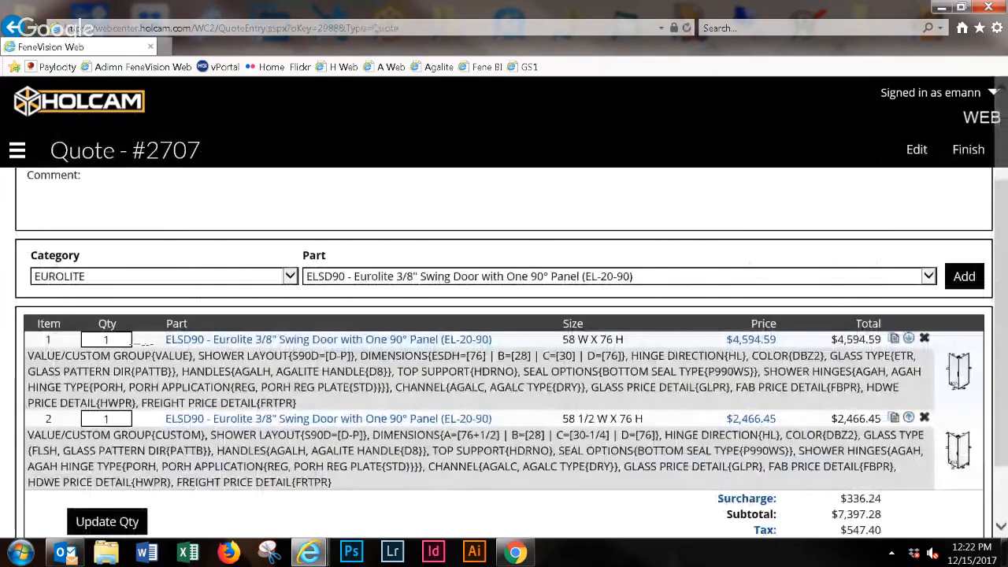
drag(156, 355, 245, 355)
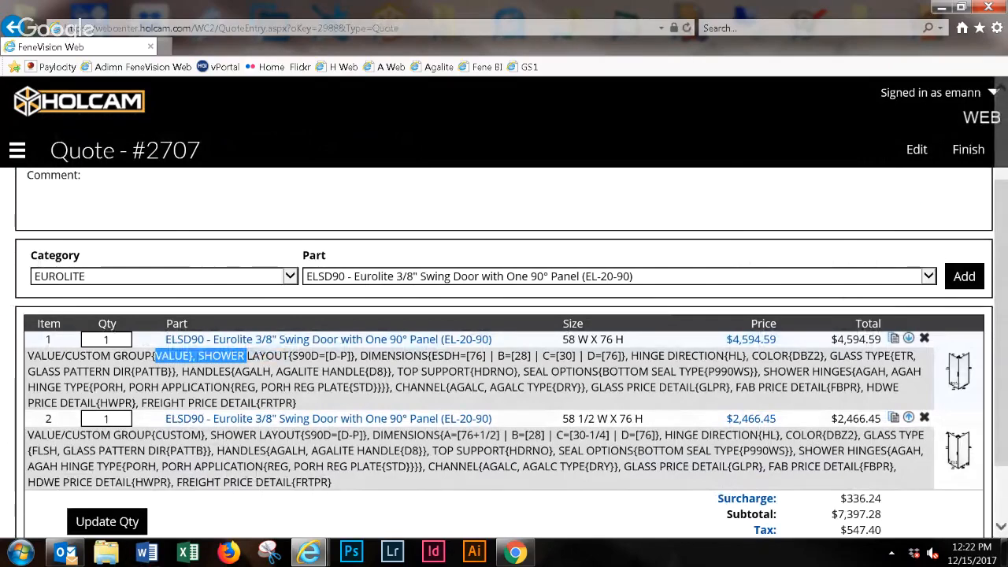
click(228, 371)
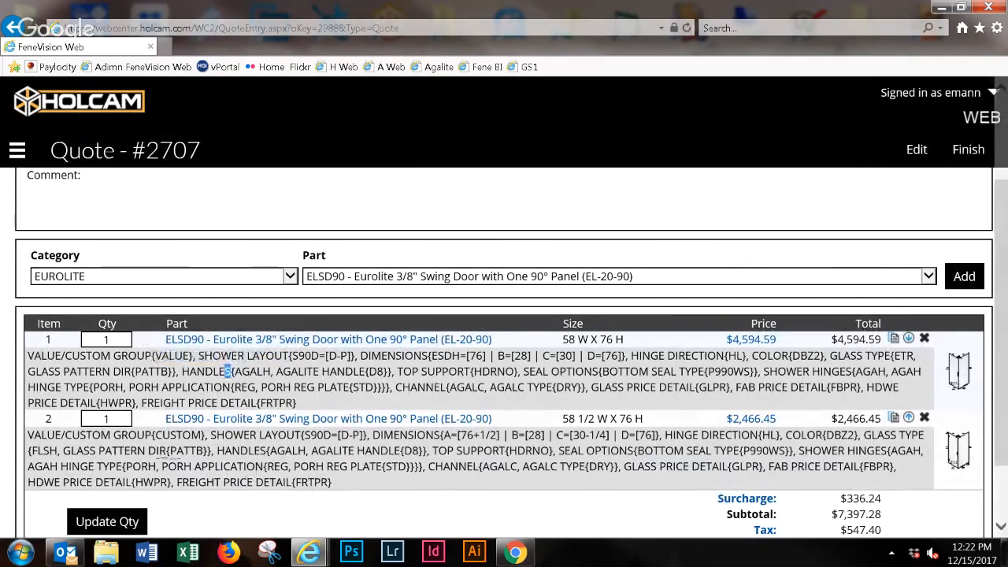
click(220, 423)
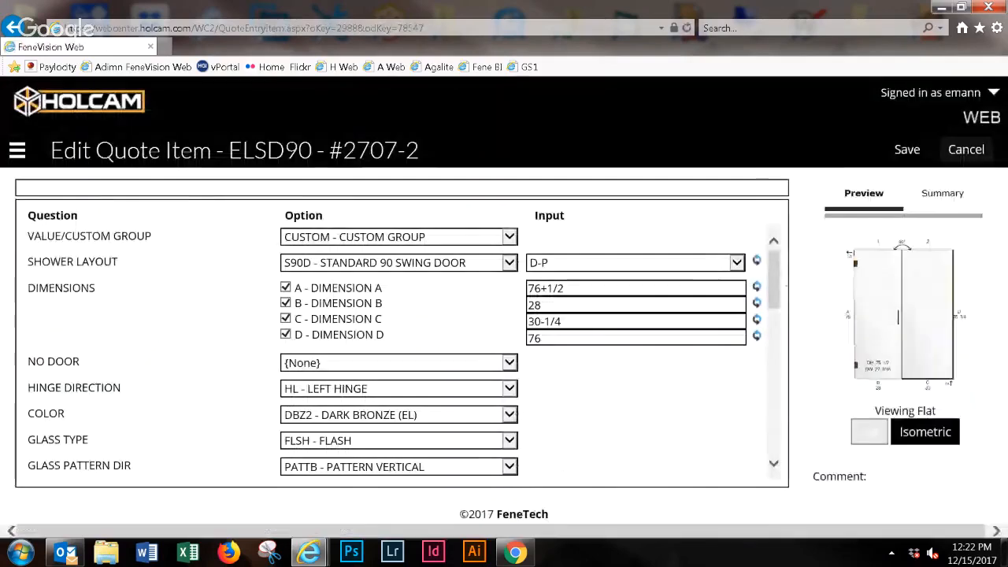
- Set the second door's additional options to ADDOPT - ADDITIONAL OPTIONS
scroll(394, 346, down, 10)
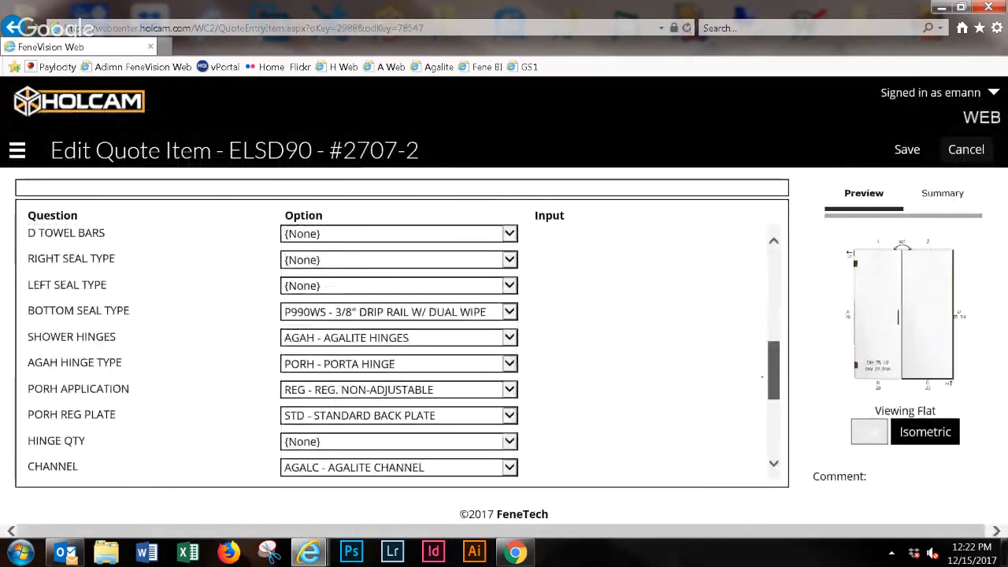
scroll(399, 354, down, 4)
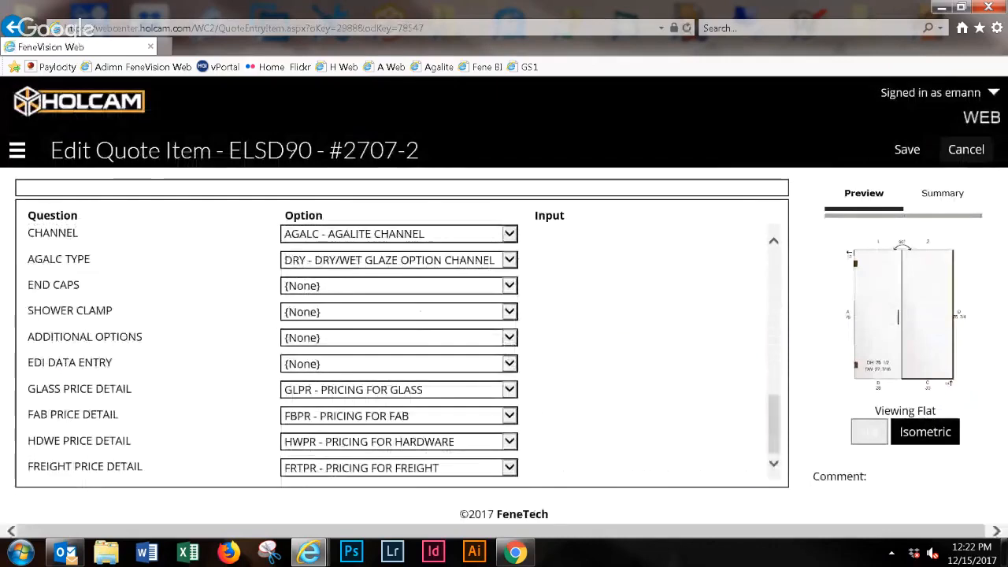
click(413, 337)
click(413, 354)
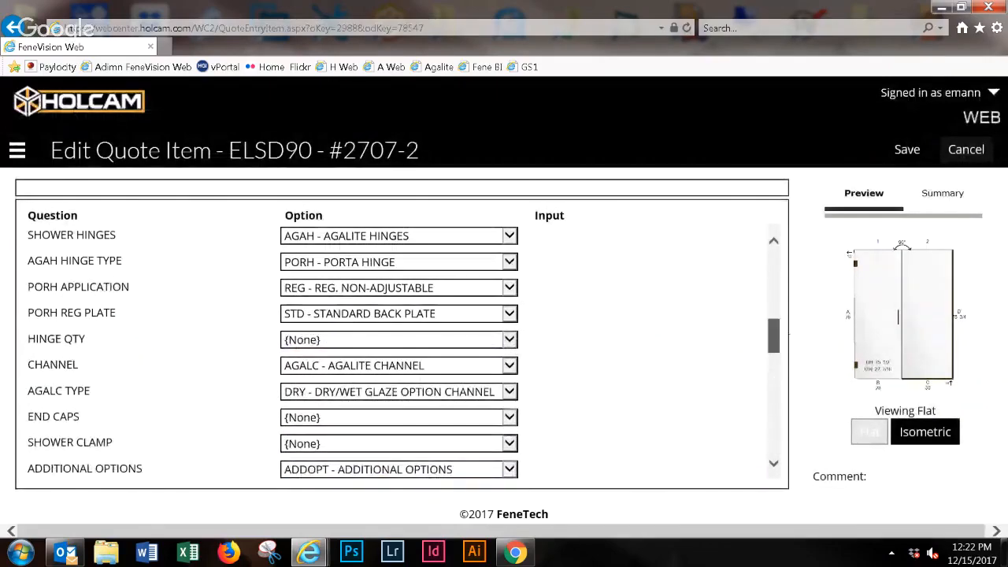
- Set the door gap to DGAP - DOOR TOP GAP with a value of 5
scroll(394, 346, down, 2)
scroll(394, 347, down, 5)
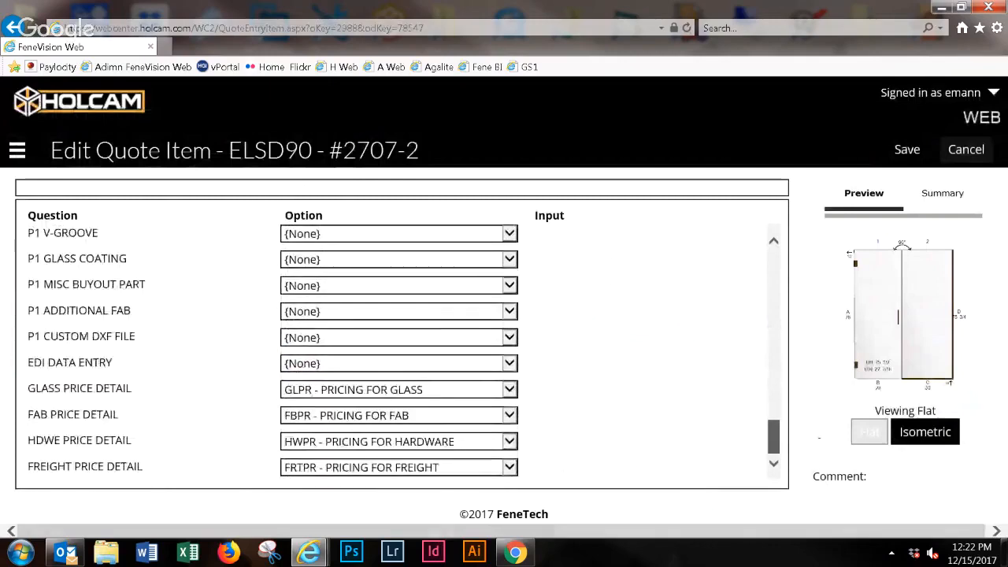
scroll(394, 346, up, 2)
scroll(394, 346, up, 8)
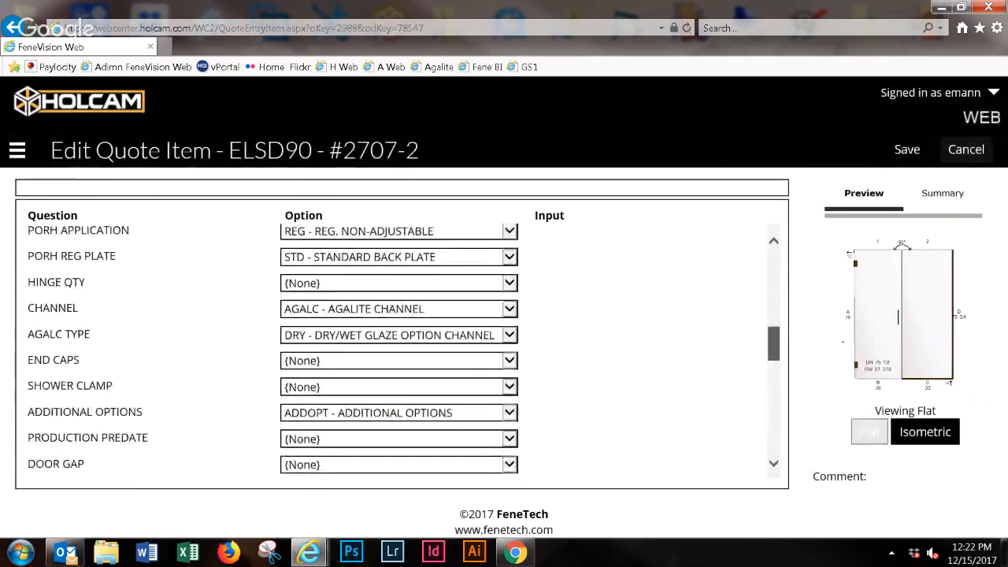
scroll(393, 346, down, 2)
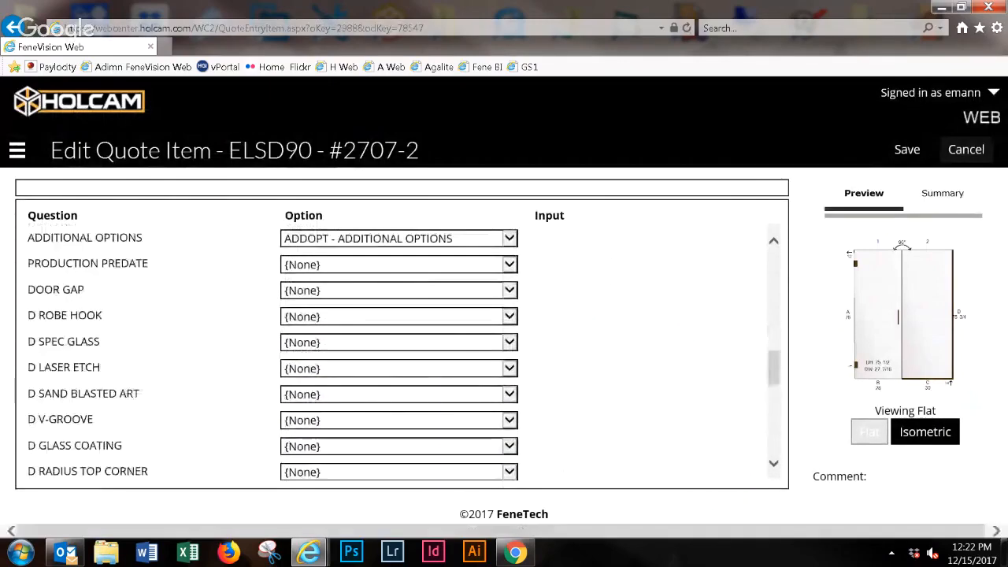
click(341, 292)
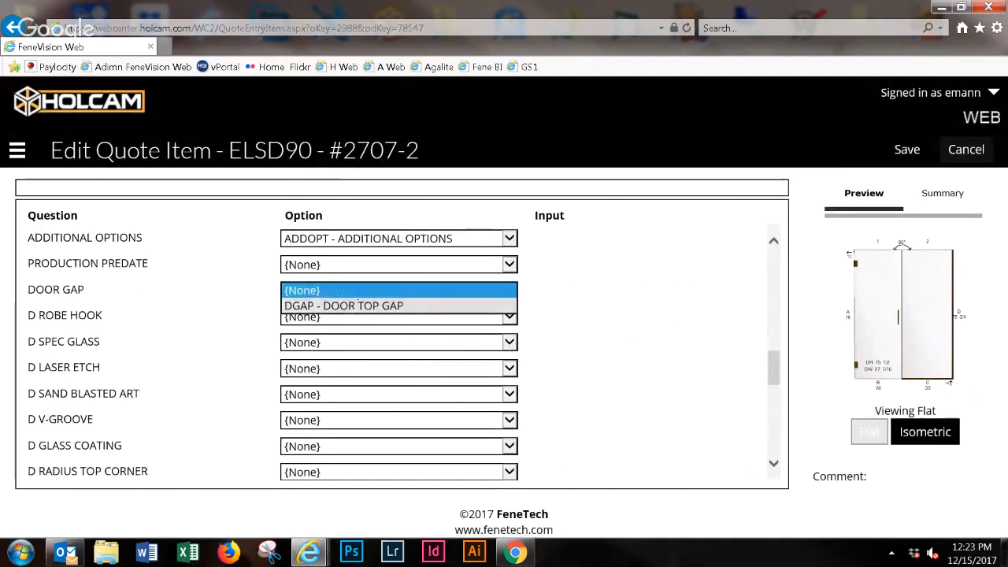
click(340, 295)
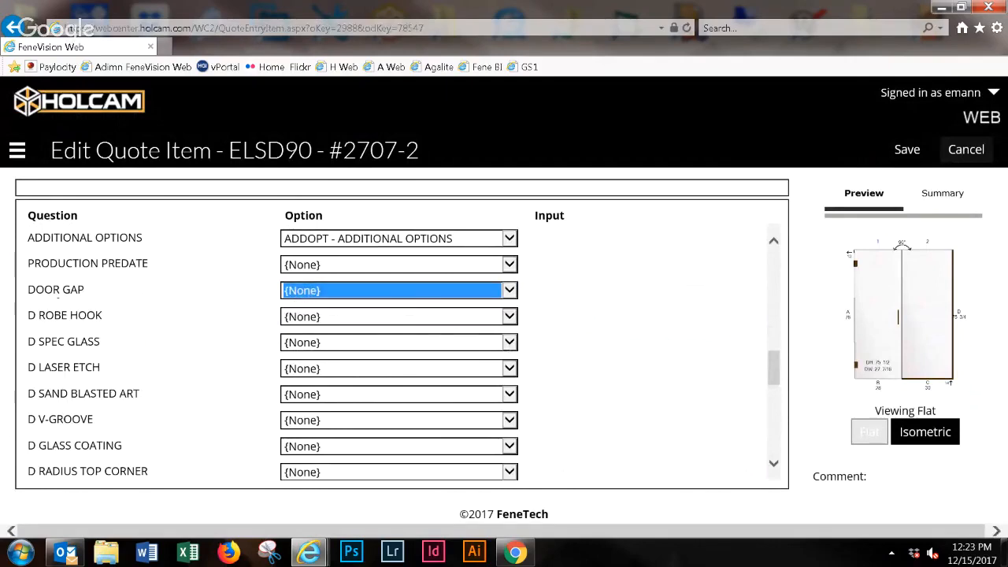
drag(91, 291, 30, 290)
click(354, 290)
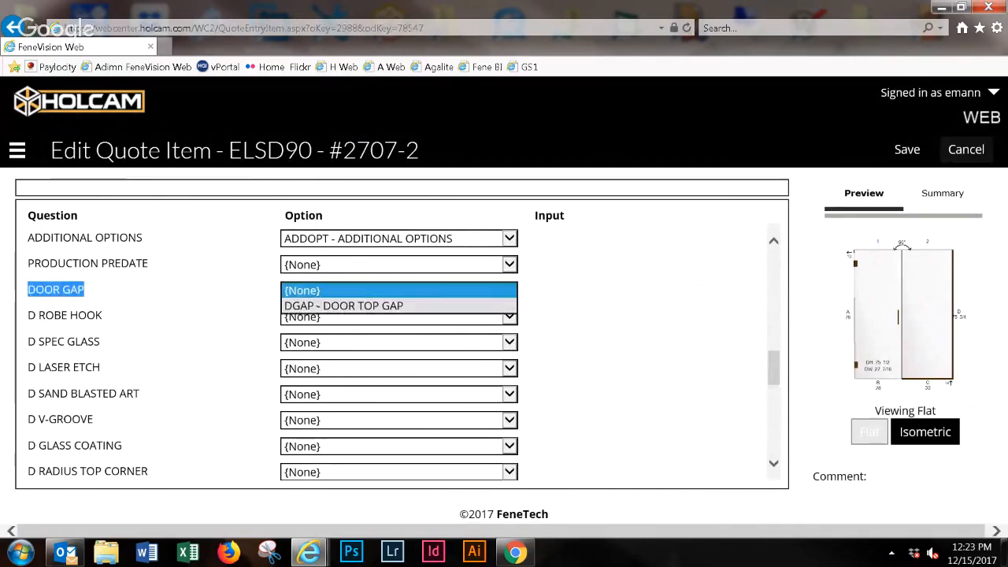
click(354, 303)
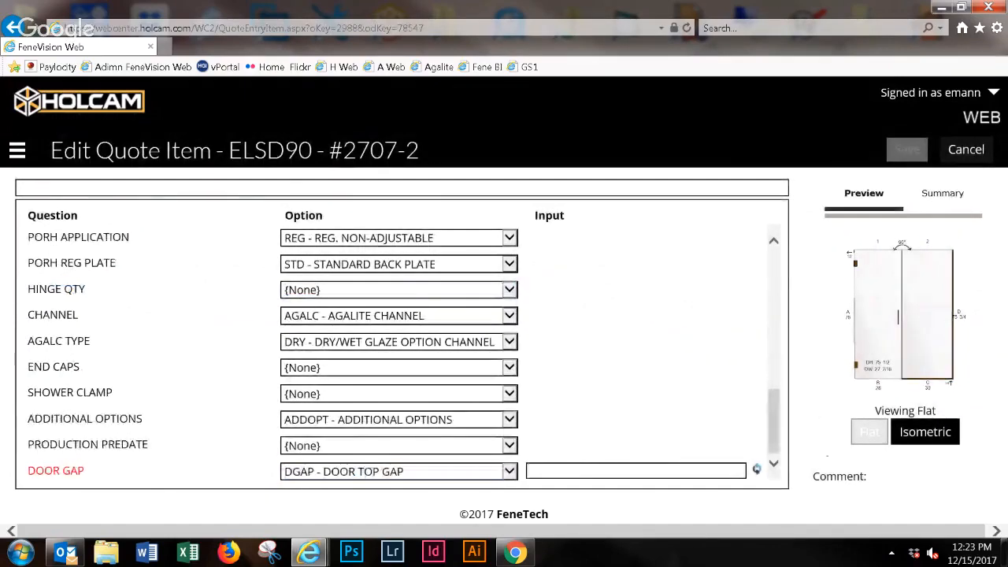
click(529, 471)
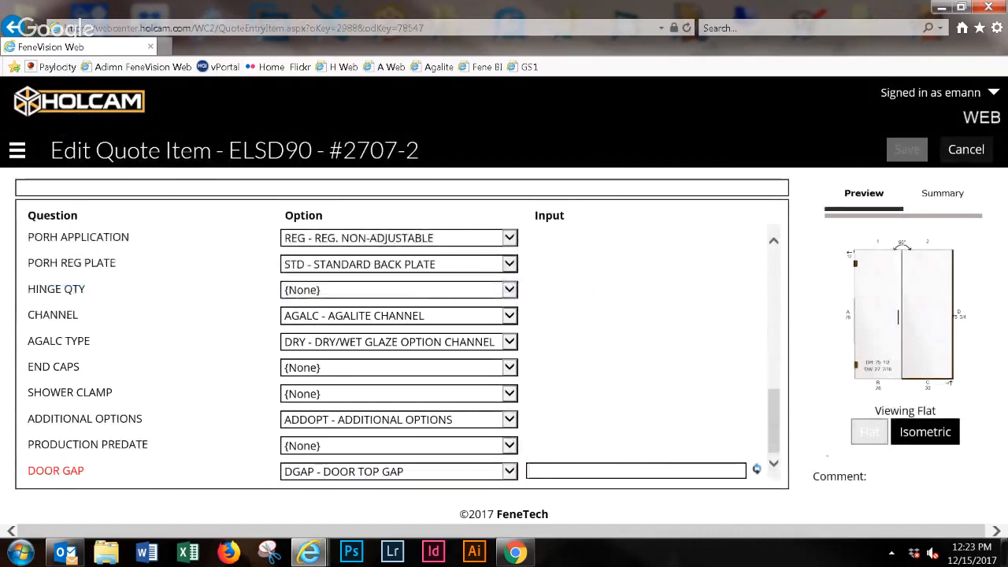
text(5)
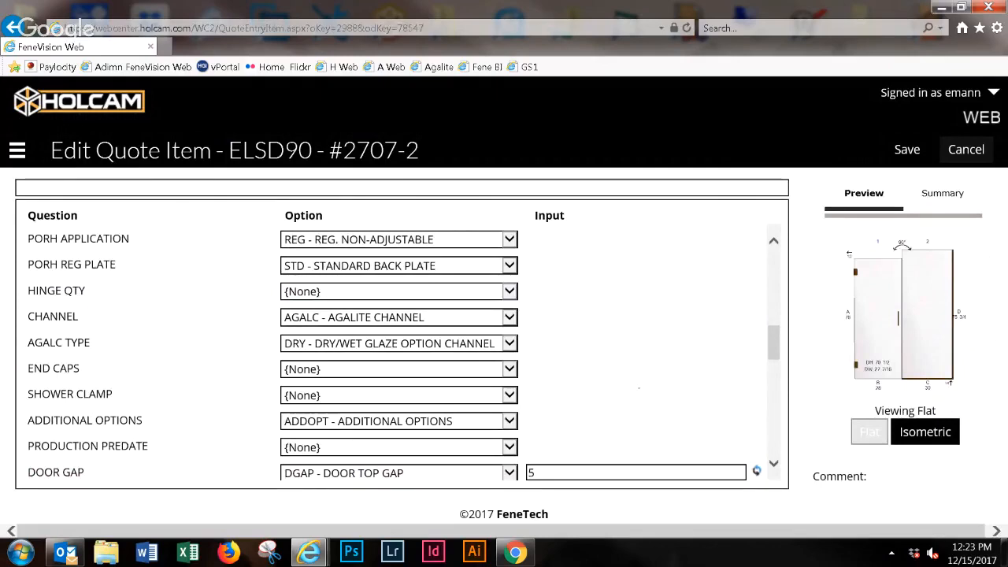
- Add a P1 robe hook using RBHKH - ROBE HOOK HEIGHT FROM DOOR SILL and set its height to 65
scroll(402, 346, down, 1)
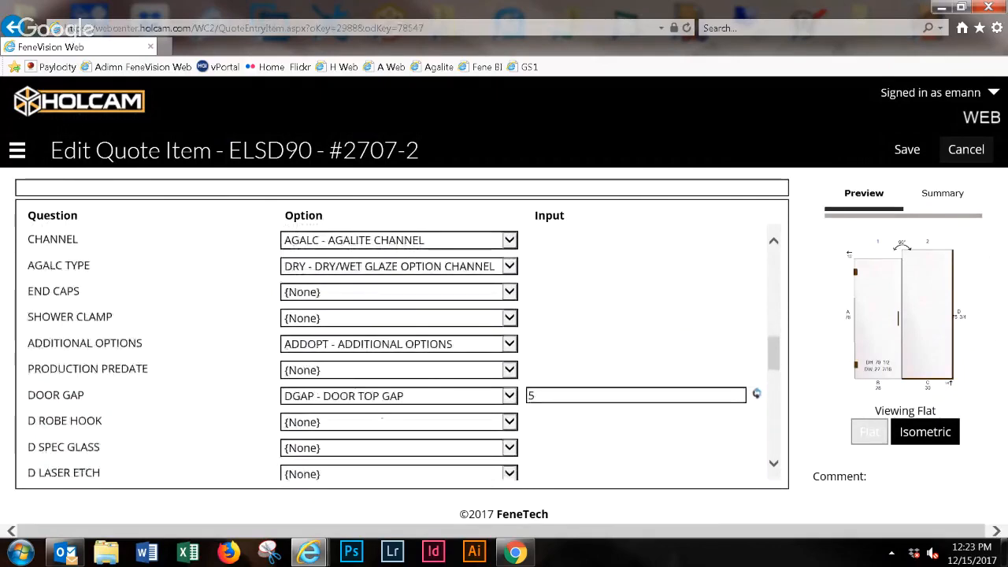
scroll(402, 347, down, 1)
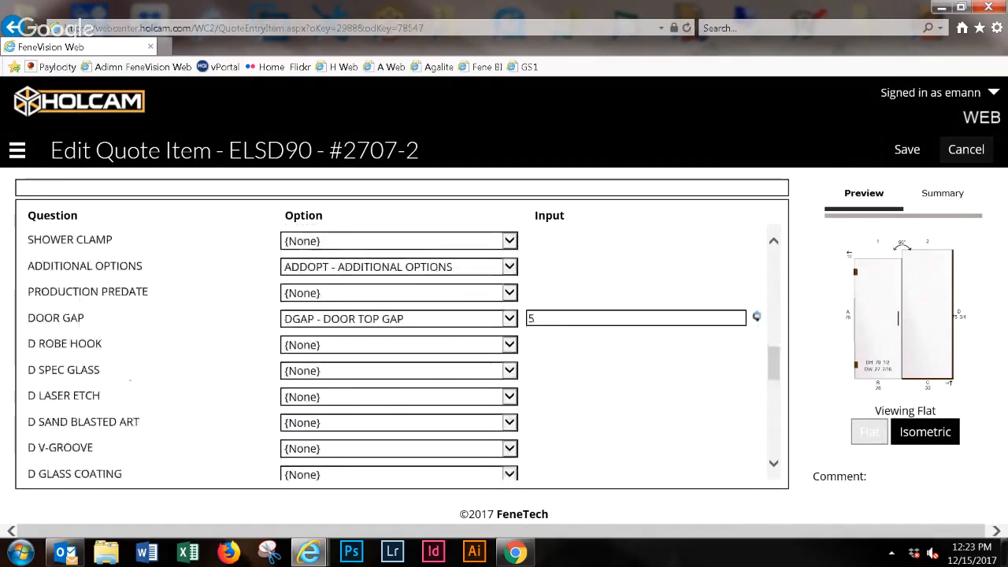
scroll(402, 347, down, 3)
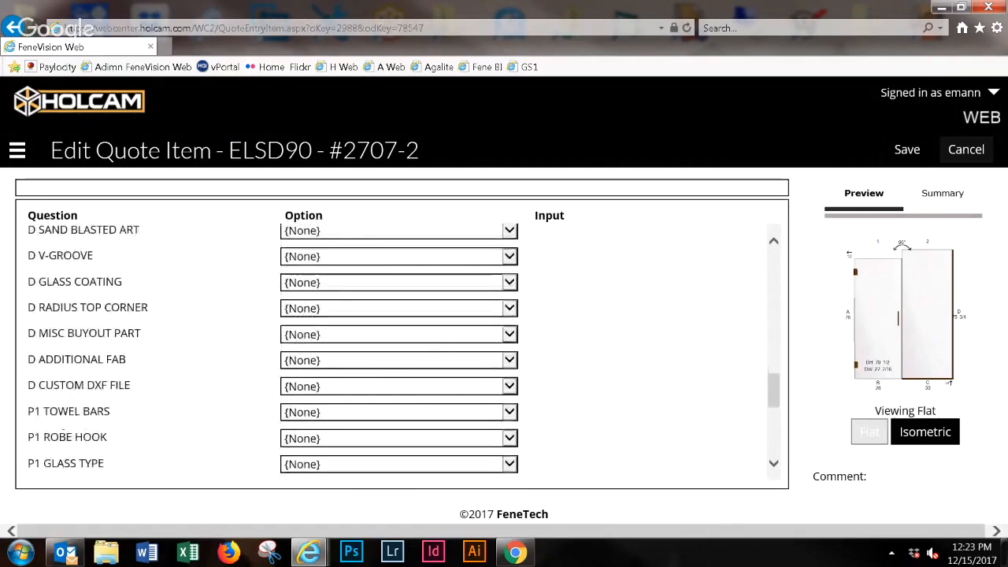
scroll(402, 346, up, 1)
scroll(401, 347, up, 1)
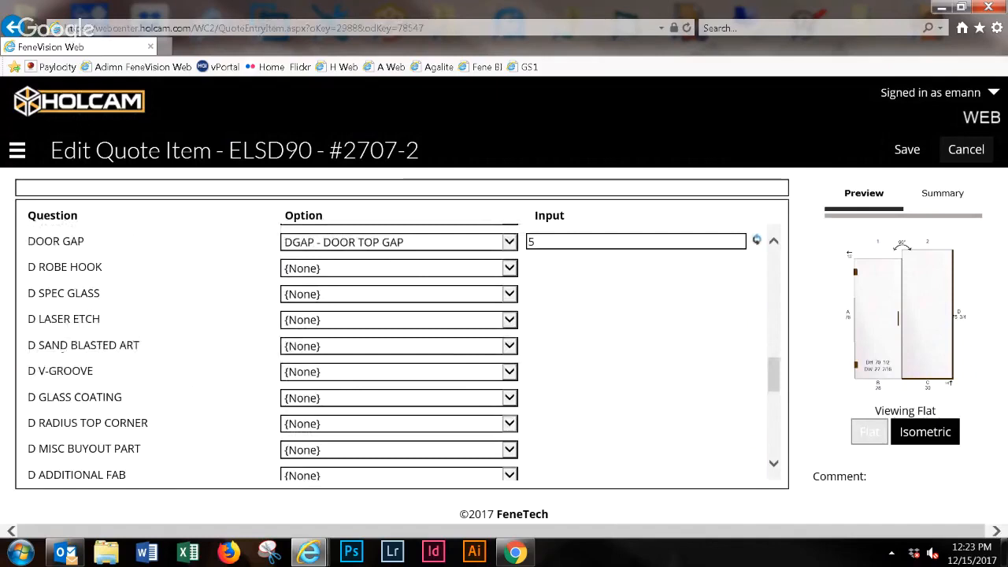
scroll(402, 347, down, 3)
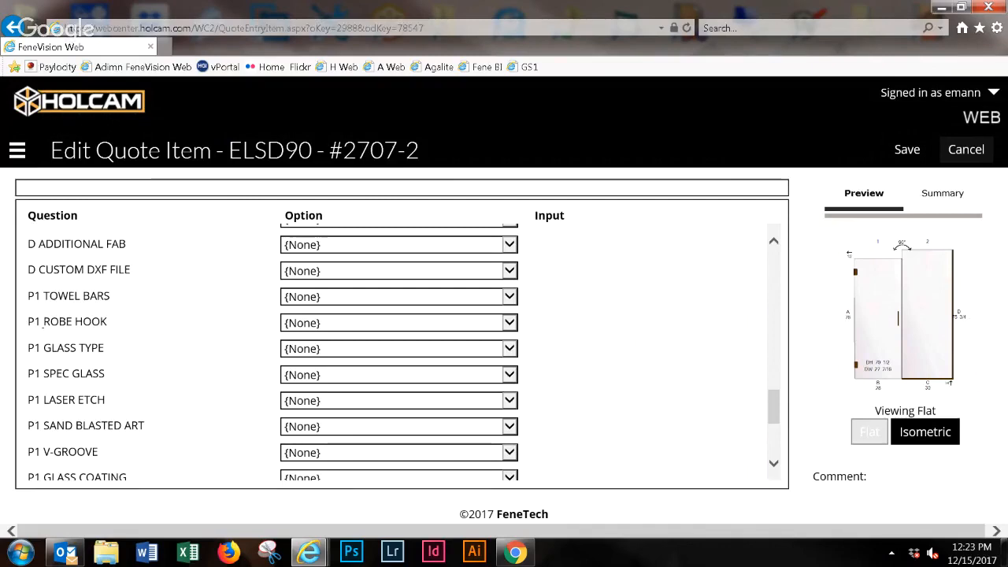
click(509, 323)
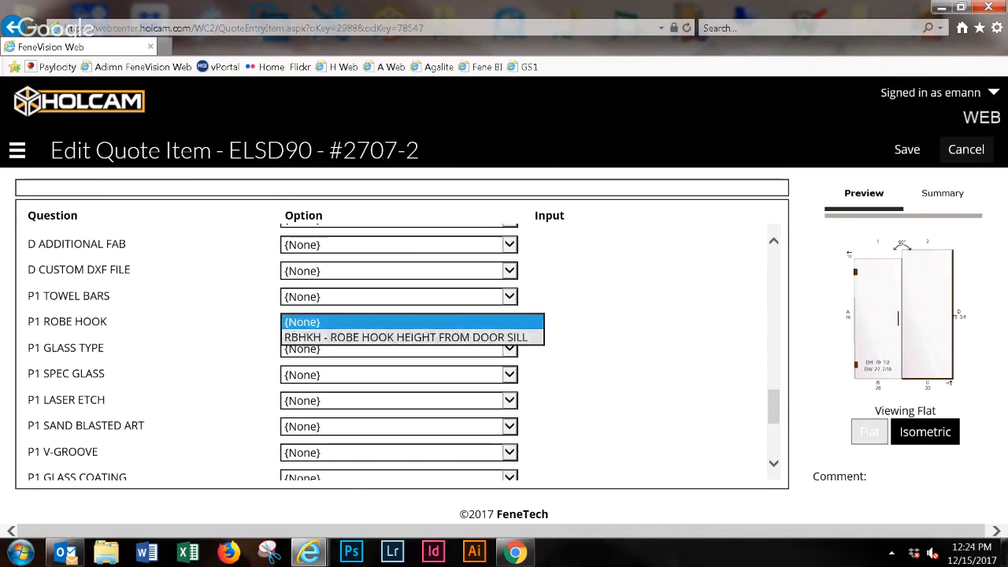
click(394, 337)
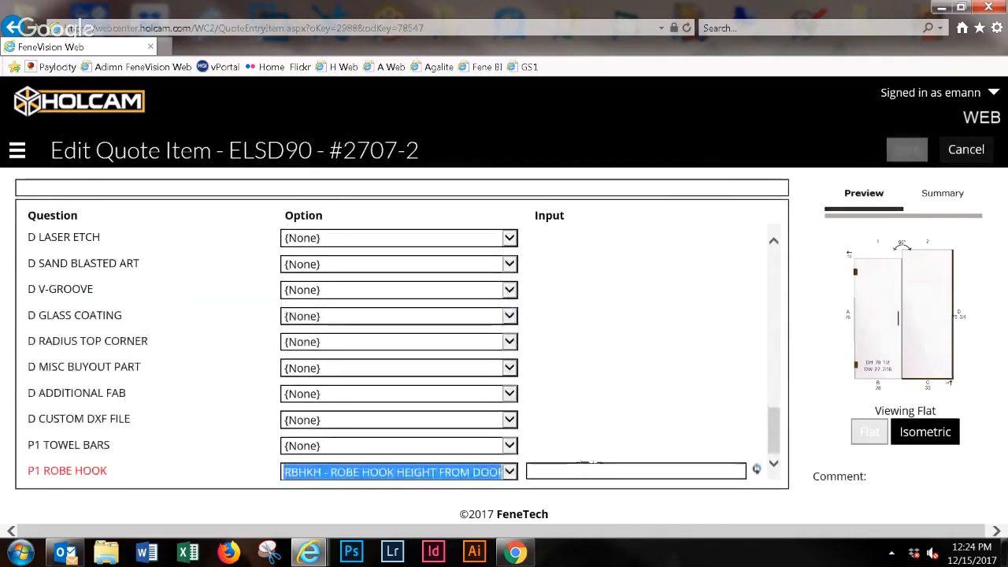
click(630, 471)
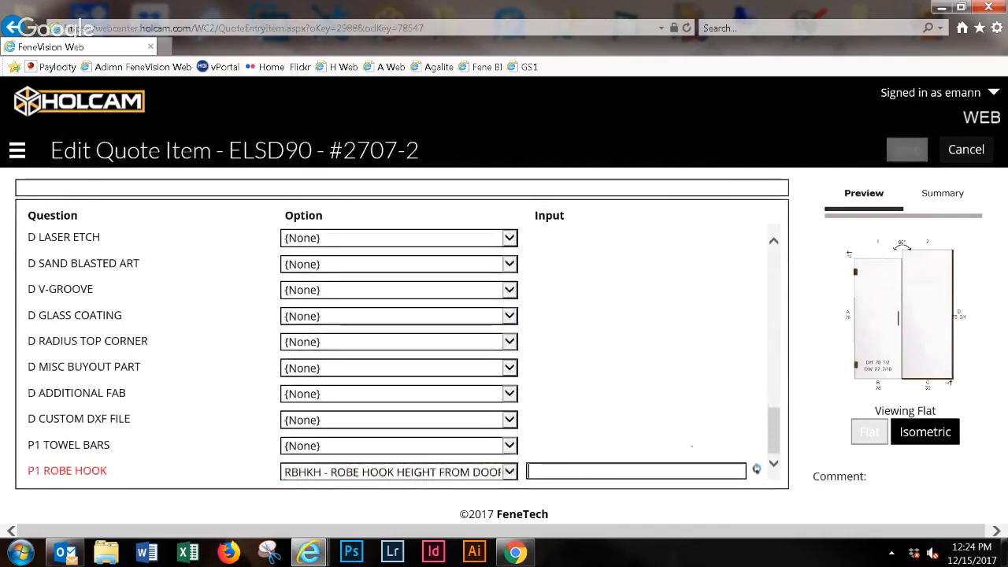
text(65)
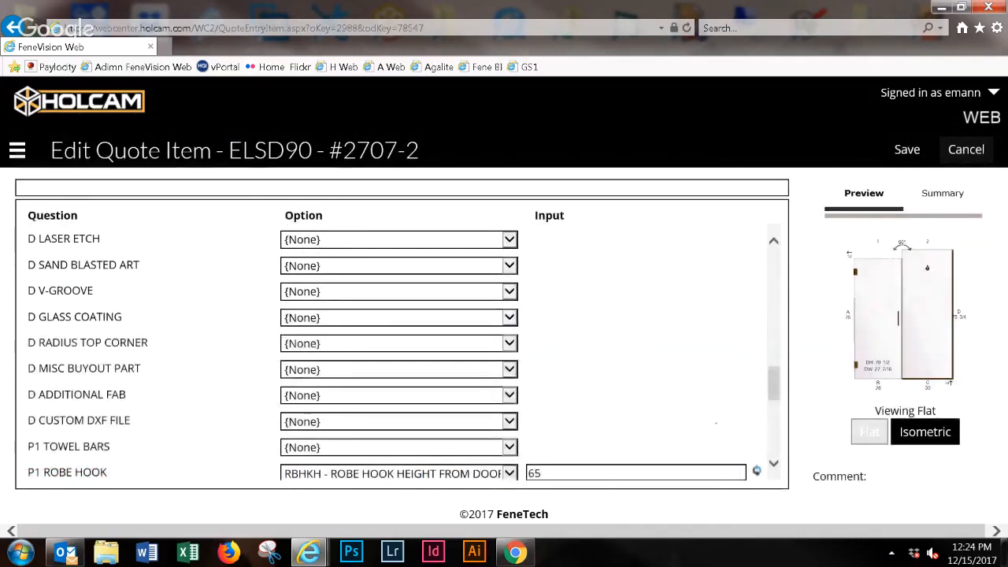
- Check the P1 robe hook X location choices and keep RBHKC - ROBE HOOK CENTERED
scroll(394, 355, down, 1)
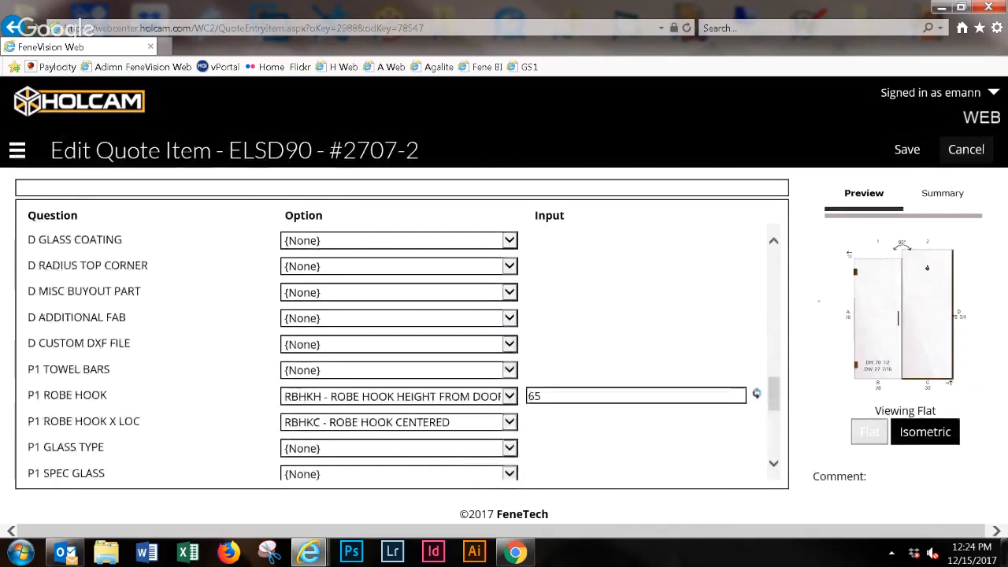
click(510, 423)
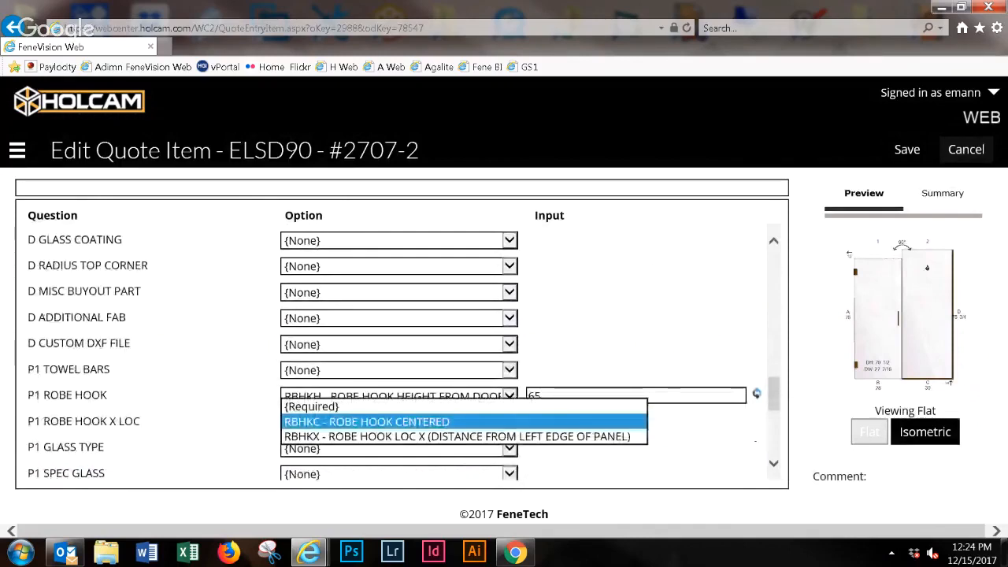
click(346, 422)
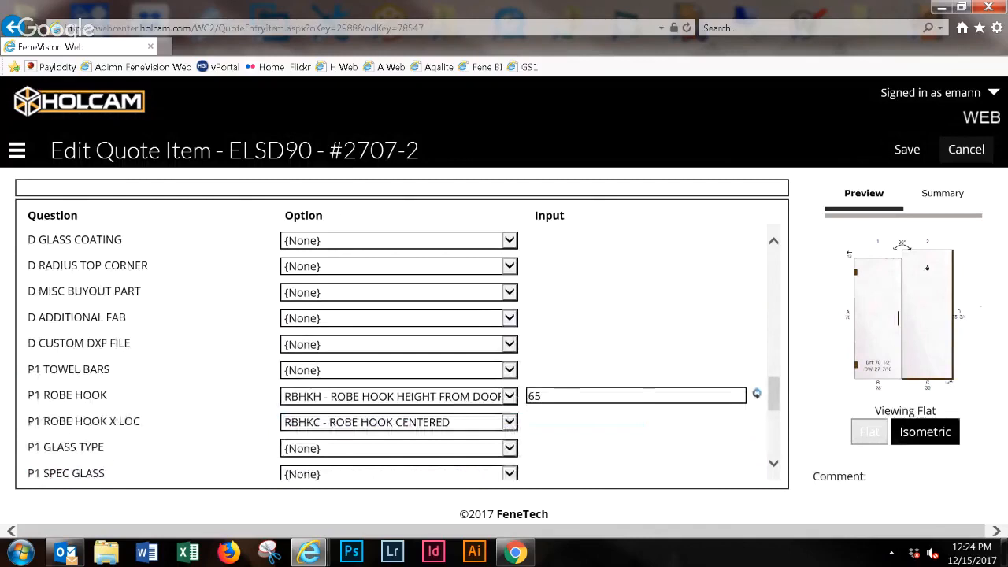
- Set the P1 spec glass to RMT - ROCKY MOUNTAIN TOP
scroll(402, 347, down, 1)
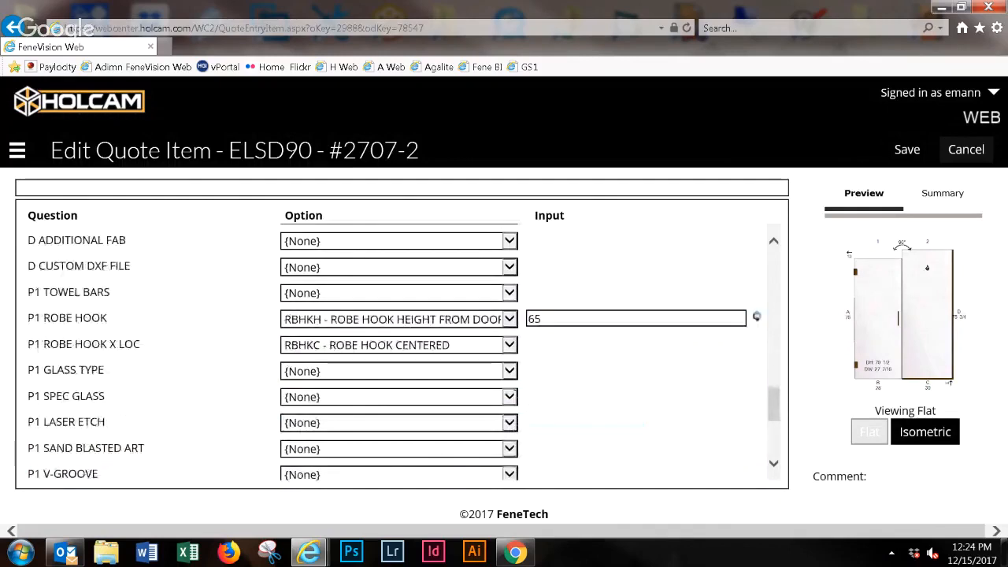
scroll(402, 347, down, 1)
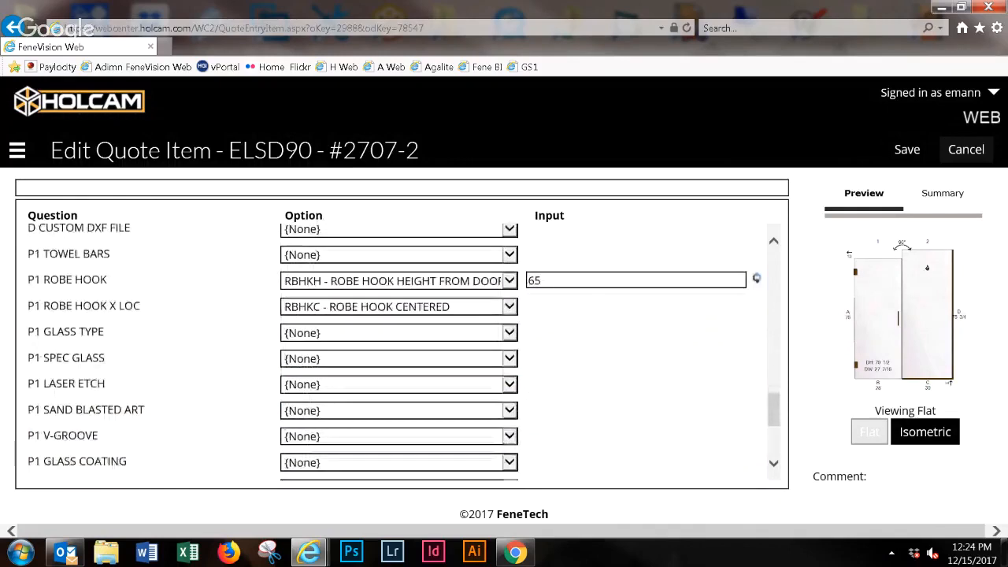
click(509, 358)
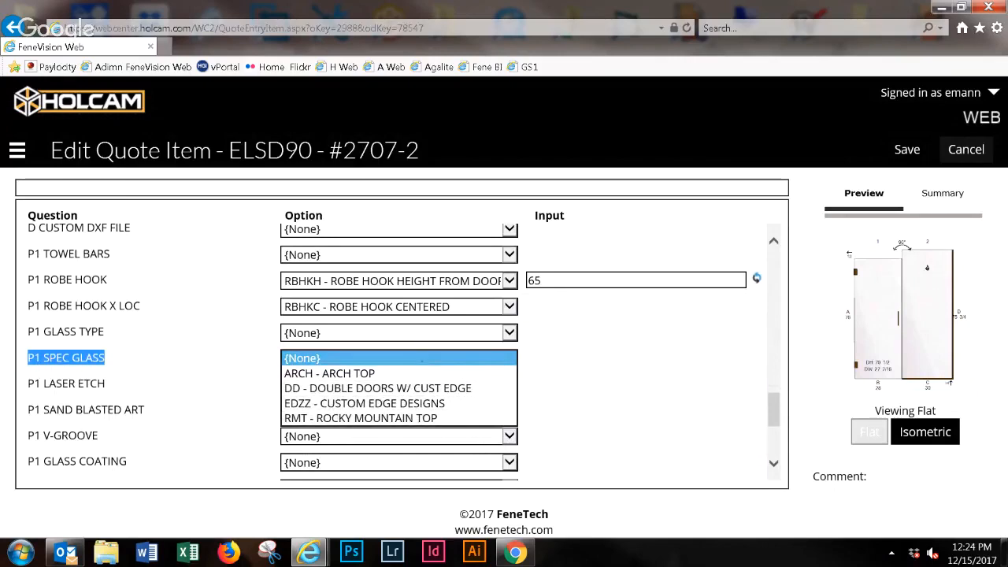
click(361, 418)
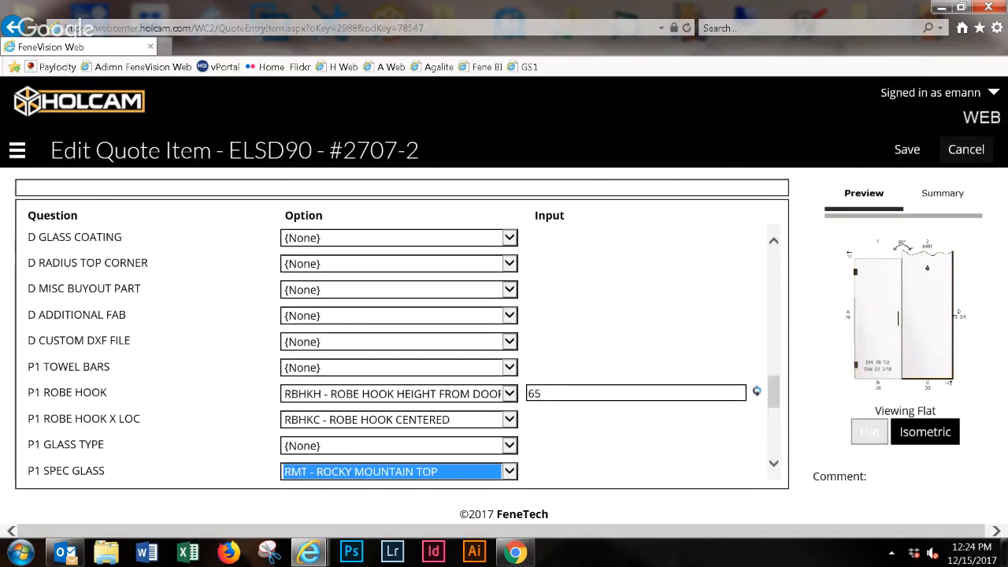
click(656, 451)
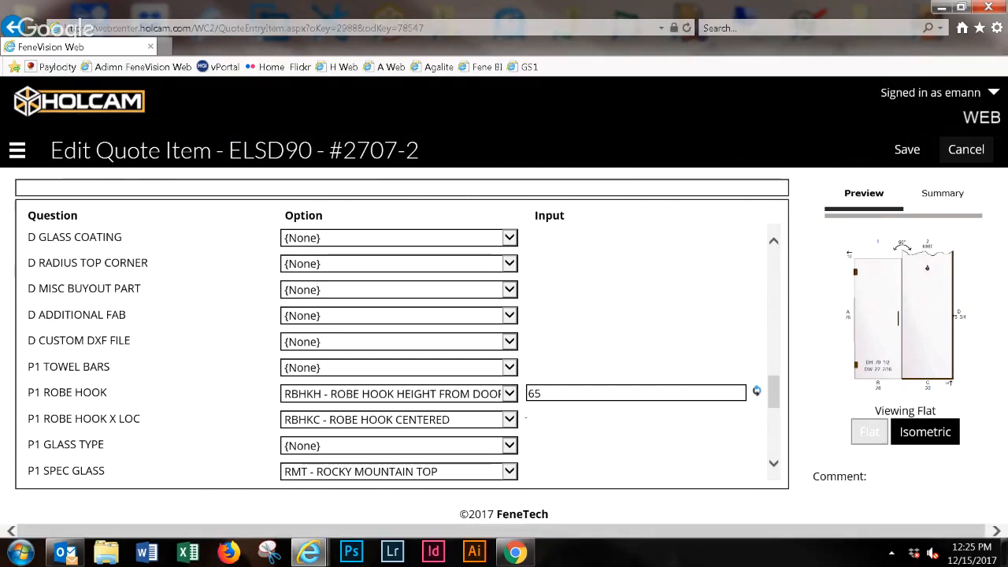
click(510, 420)
click(509, 419)
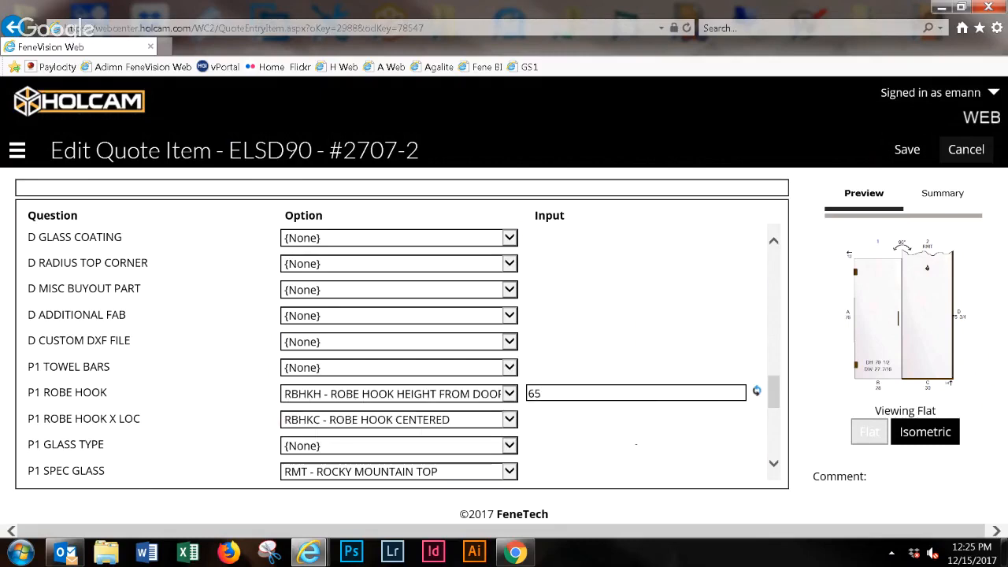
- Check the P1 spec glass finish and P1 laser etch choices, keeping POL - POLISH and no laser etch
scroll(393, 354, down, 1)
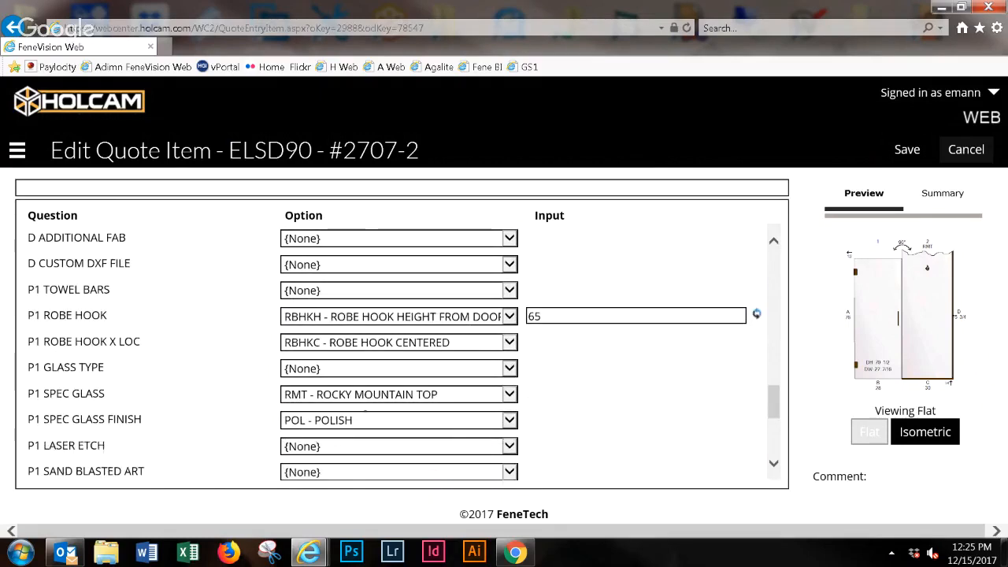
click(369, 421)
click(369, 418)
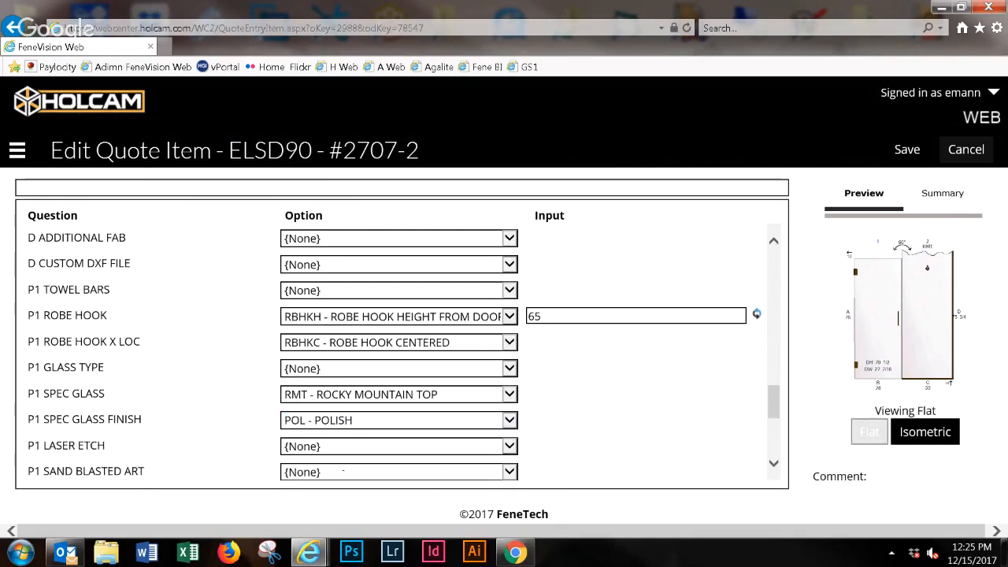
click(347, 445)
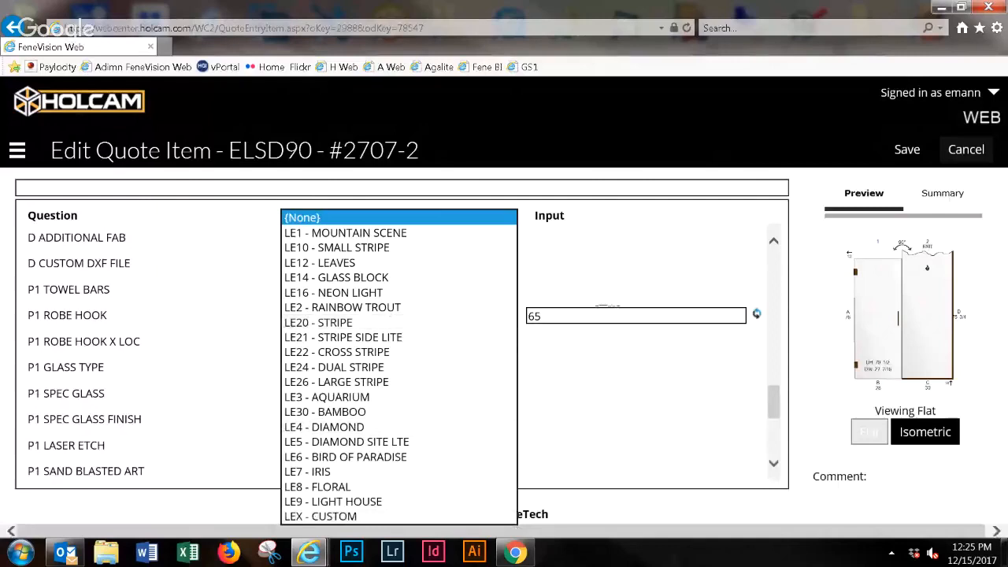
click(610, 399)
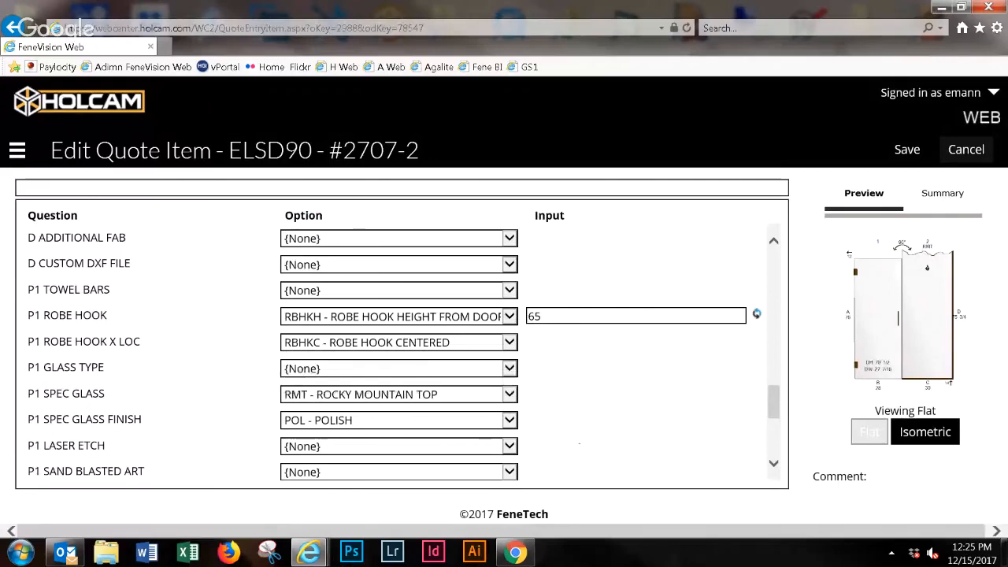
scroll(401, 346, down, 1)
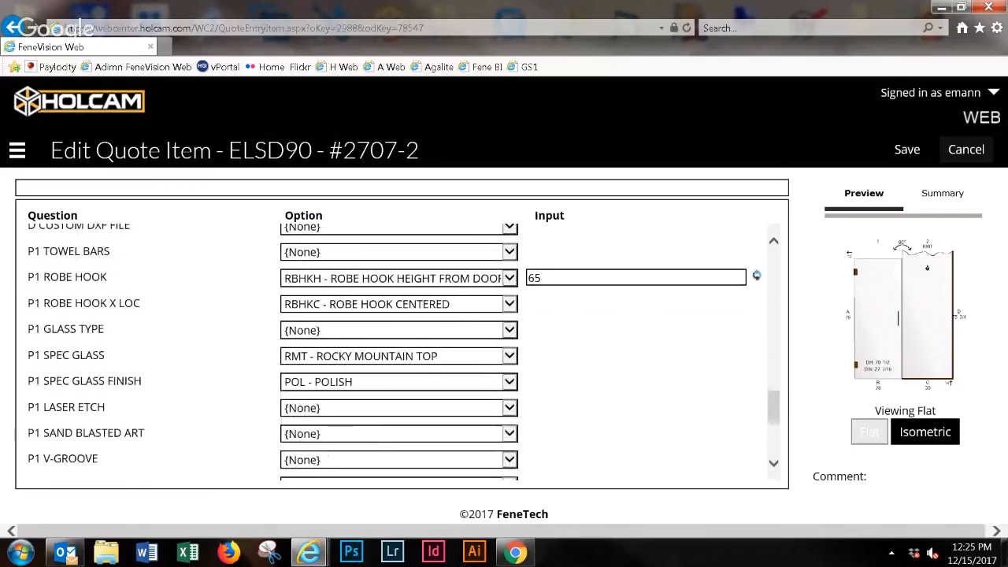
- Check the P1 V-groove and P1 glass coating choices, keeping both at {None}
click(399, 460)
click(713, 396)
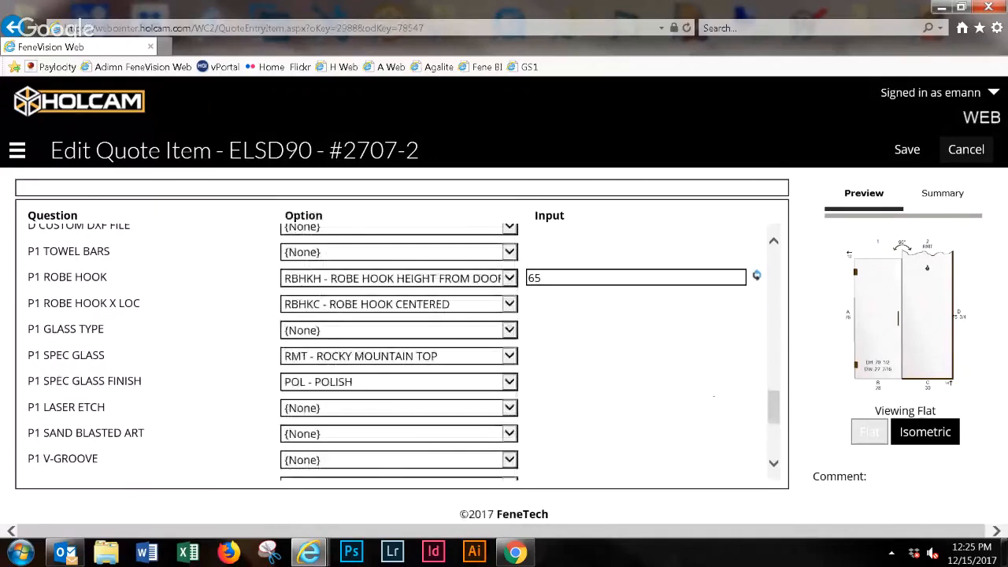
scroll(402, 351, down, 2)
click(399, 407)
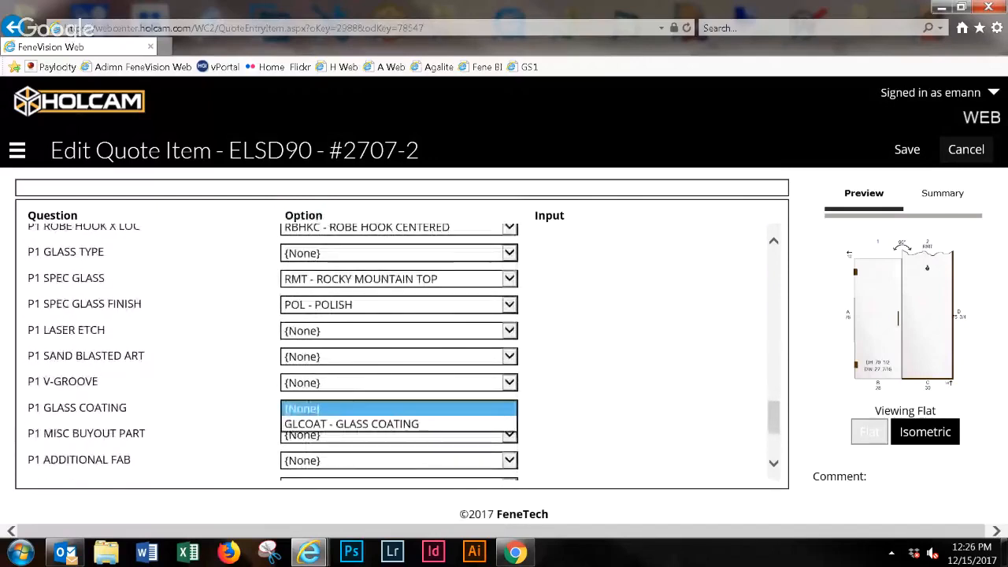
click(626, 386)
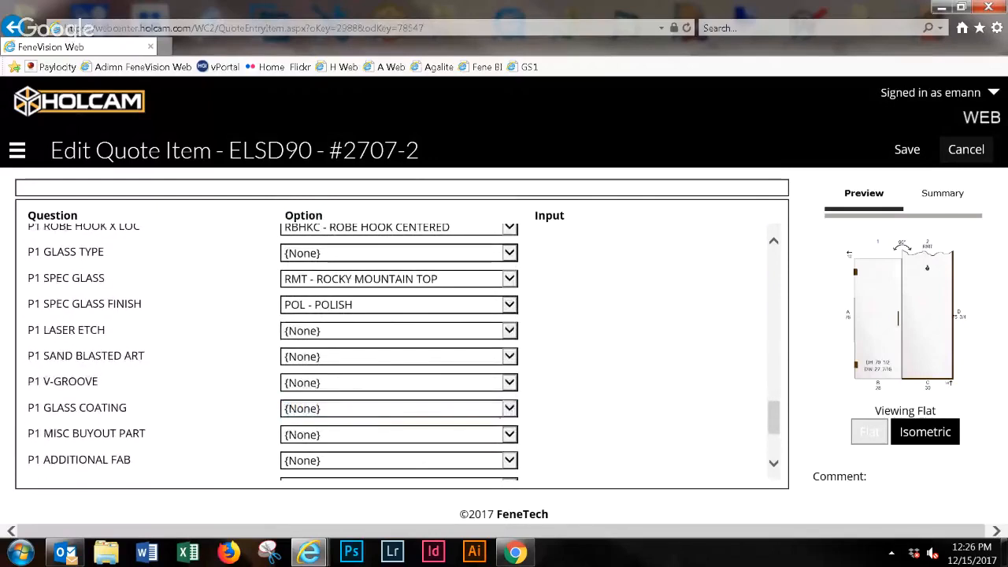
- Try MSCBO - MISC BUYOUT PART for P1, browse its part numbers, and return the option to {None}
click(361, 434)
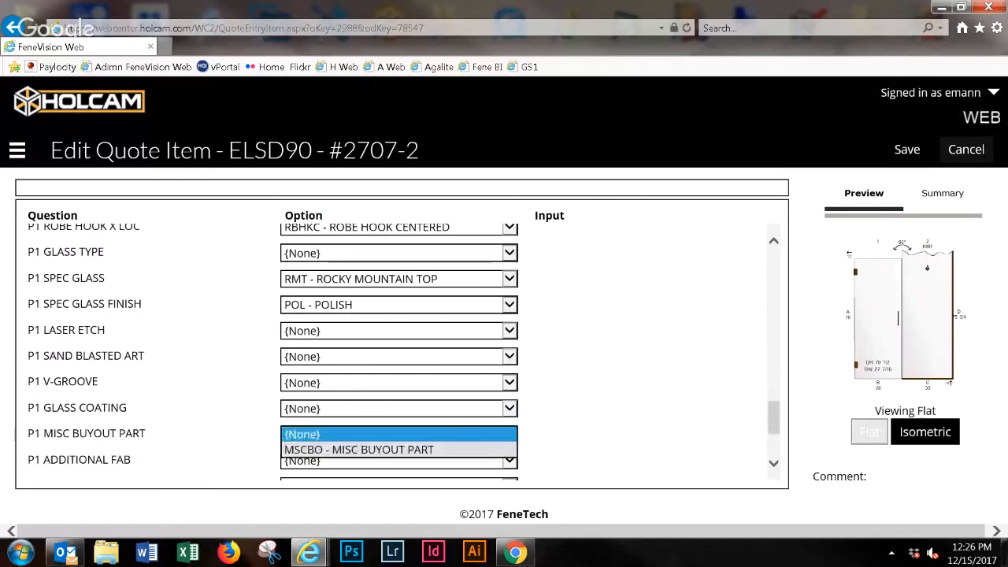
click(363, 448)
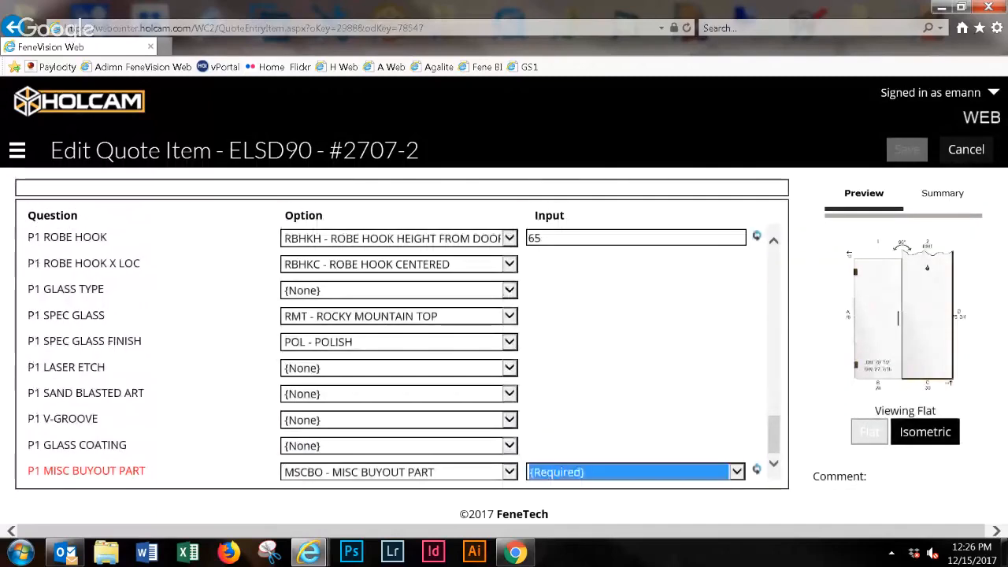
click(572, 471)
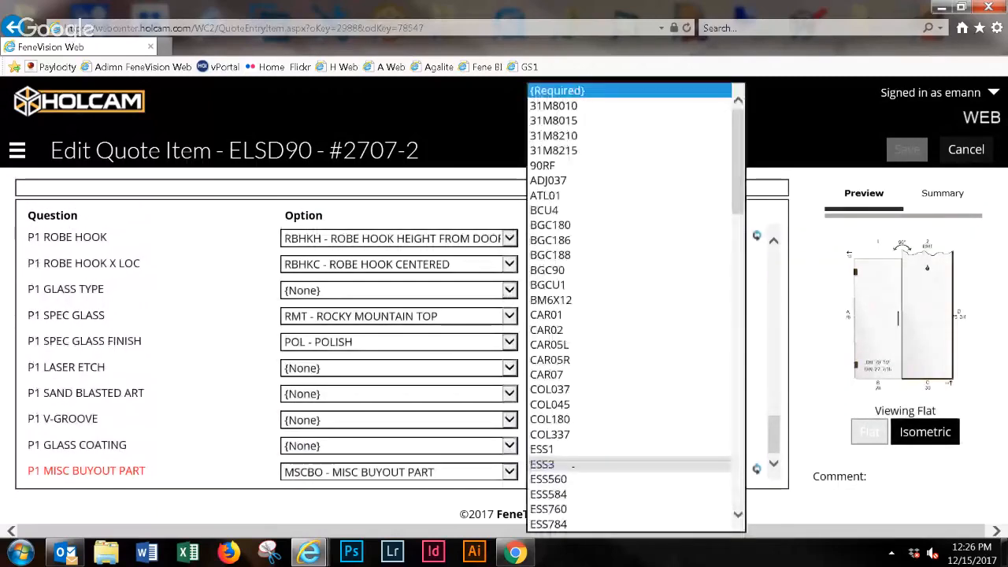
scroll(572, 465, down, 15)
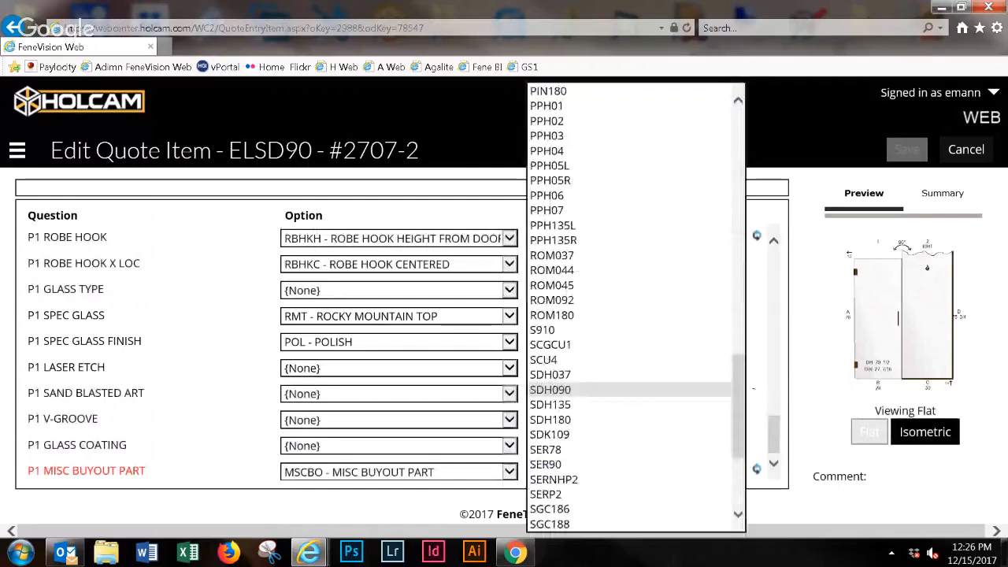
scroll(606, 358, up, 1)
scroll(606, 358, up, 5)
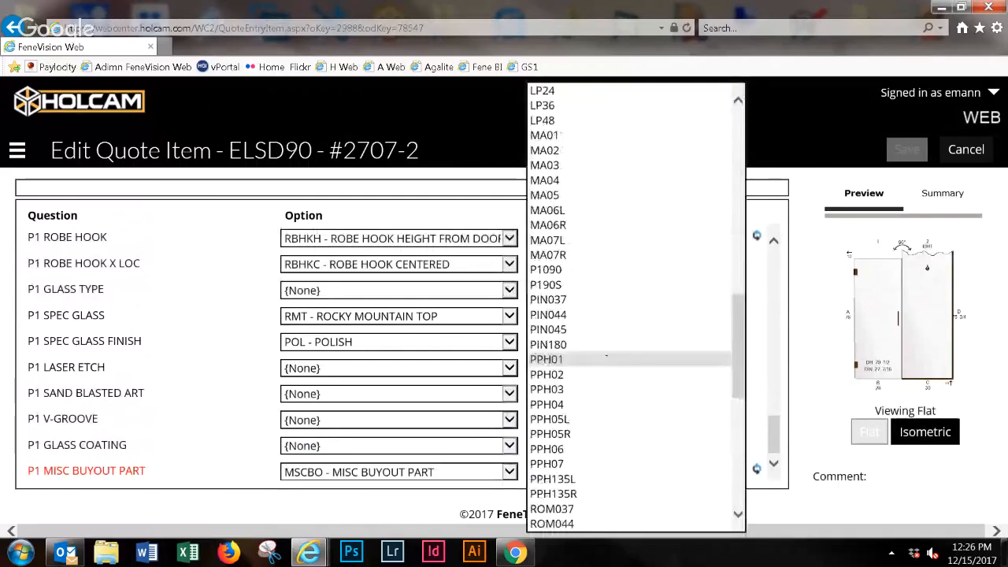
click(425, 470)
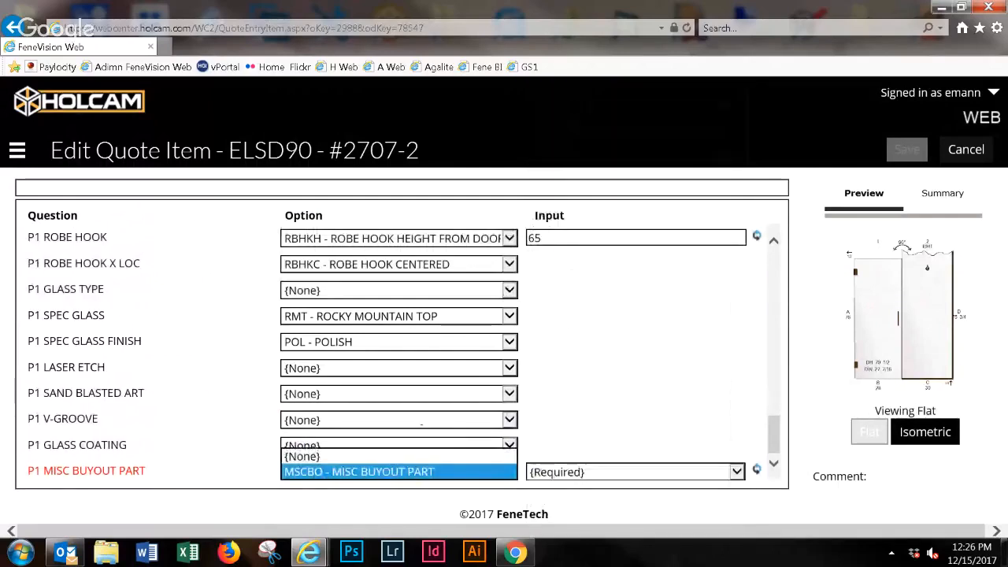
click(425, 457)
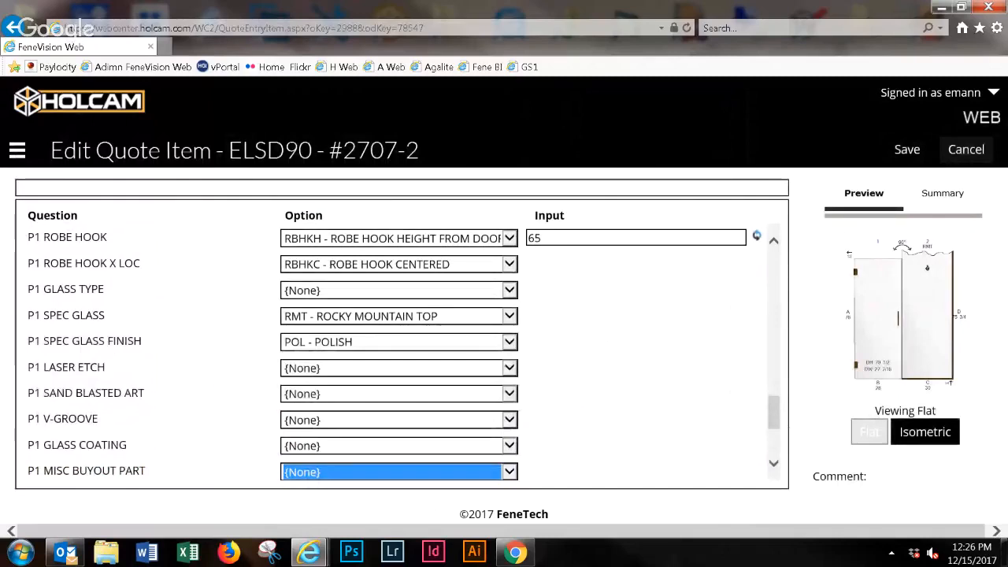
- Review the remaining P1 options, EDI data entry and the glass, fab, hardware and freight price detail questions
scroll(402, 347, down, 3)
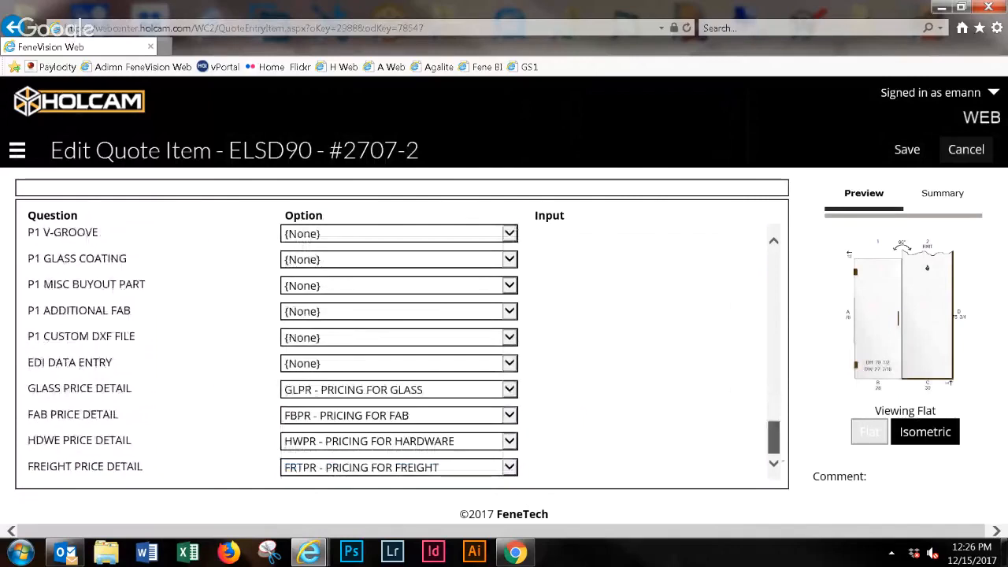
scroll(356, 312, up, 1)
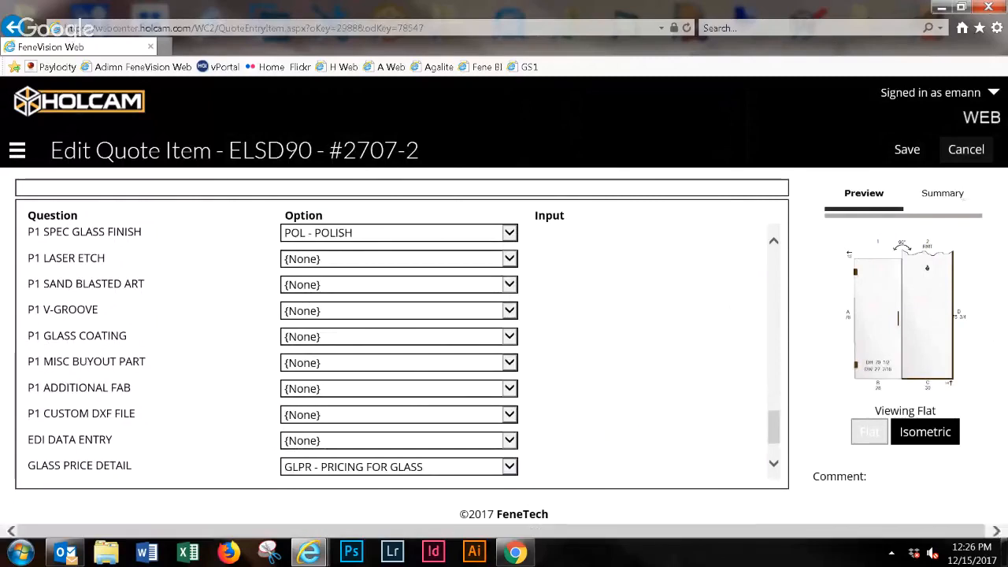
scroll(401, 346, down, 1)
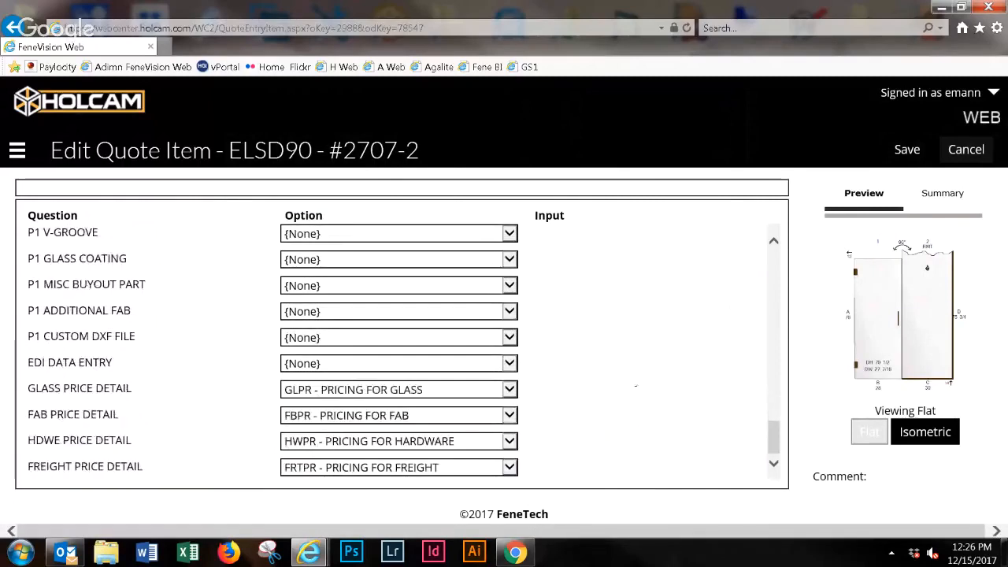
scroll(703, 433, up, 3)
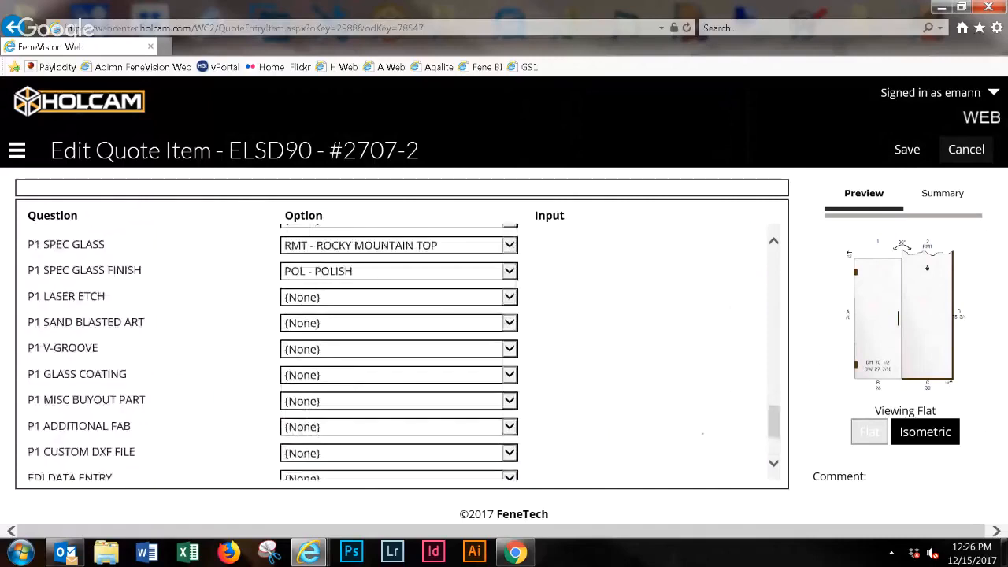
scroll(703, 432, up, 1)
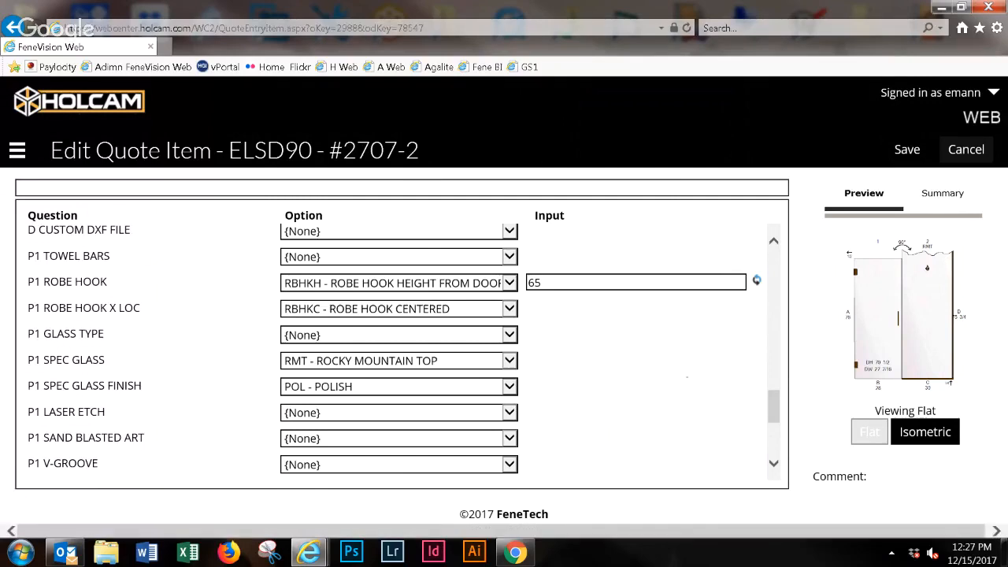
scroll(402, 346, down, 2)
scroll(401, 347, down, 2)
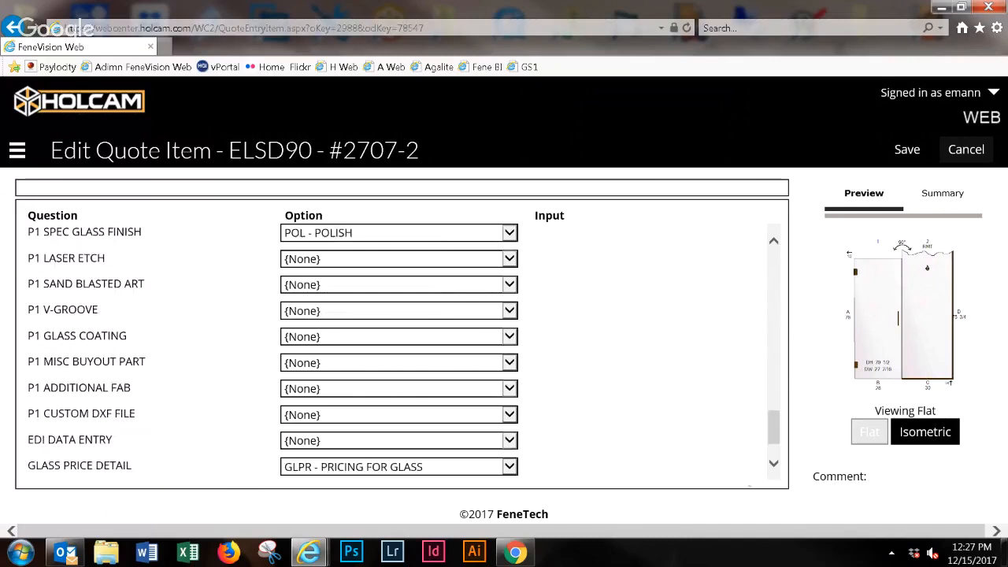
scroll(401, 347, down, 1)
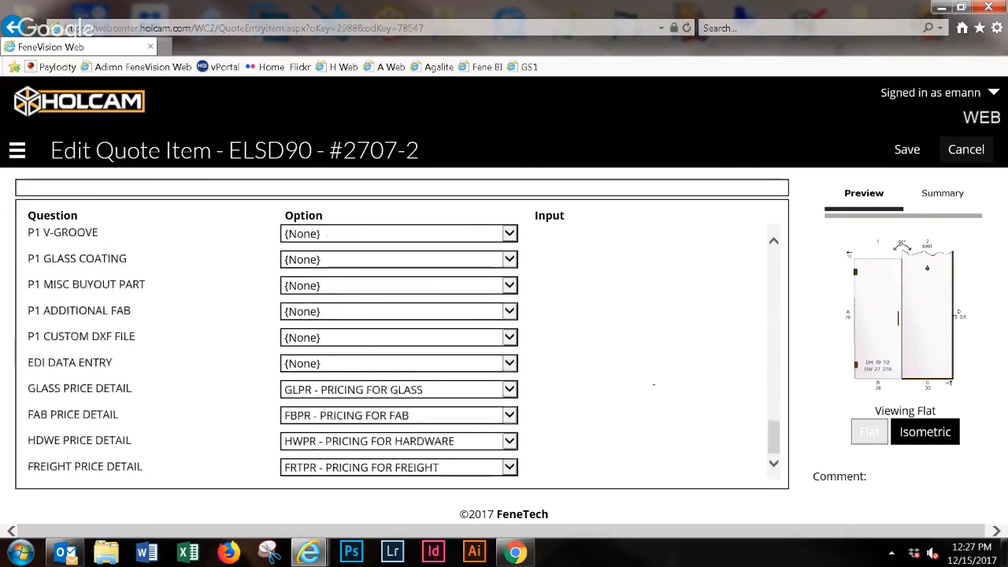
drag(921, 497, 921, 522)
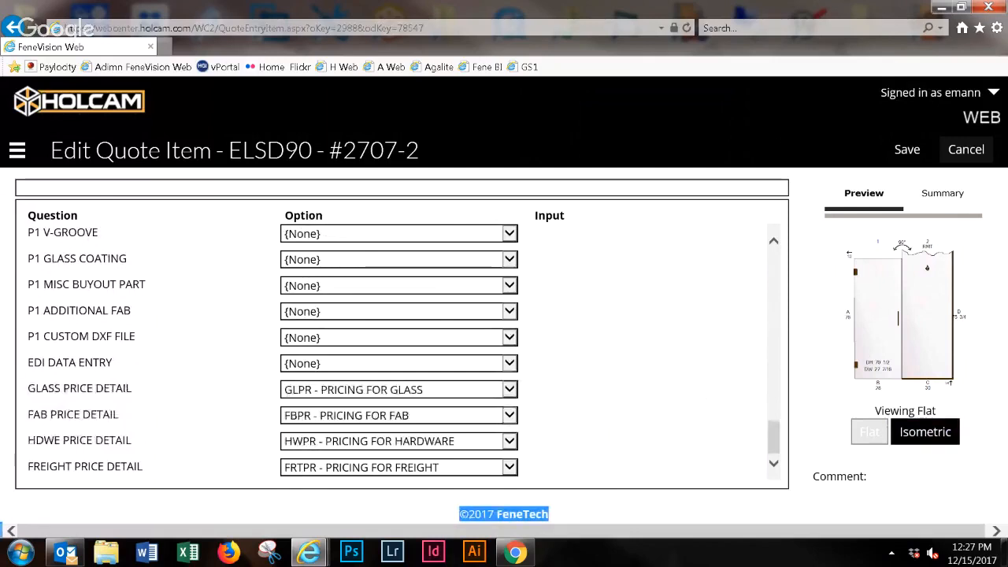
- Save the edited door item, and save the quote comment "Move hinges for Customer ELSD90 door up 5 inches." in the quote header
click(906, 149)
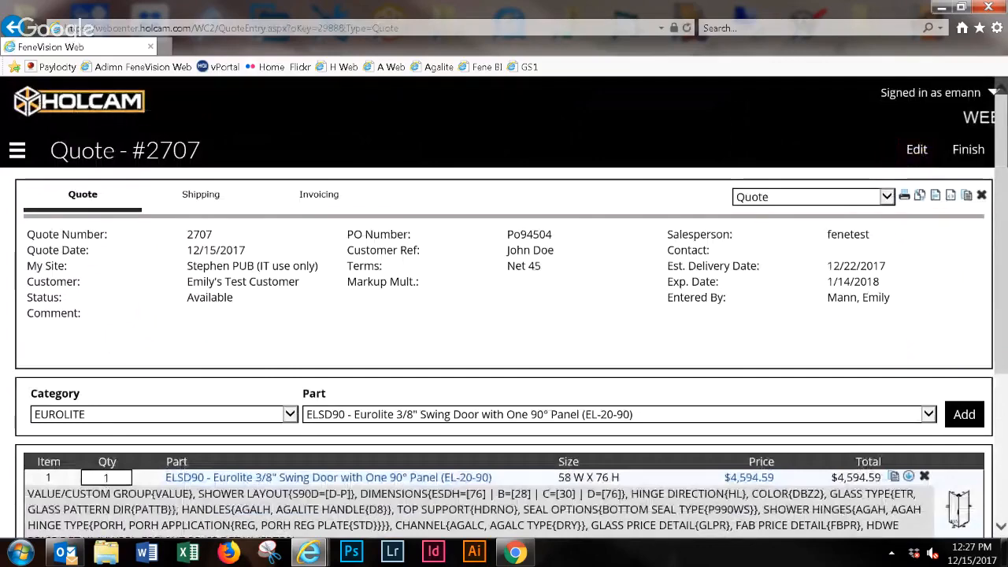
click(915, 149)
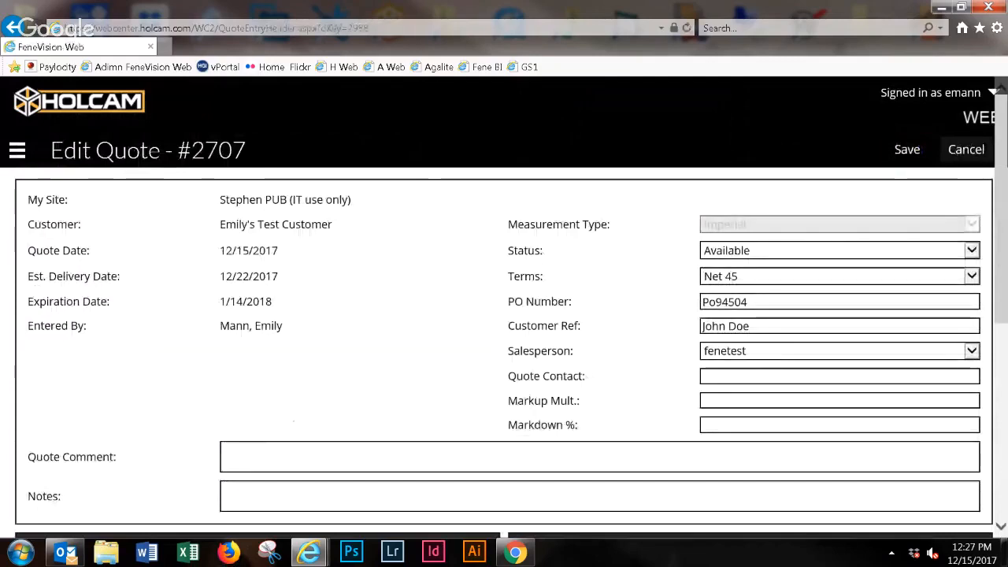
text(Mov)
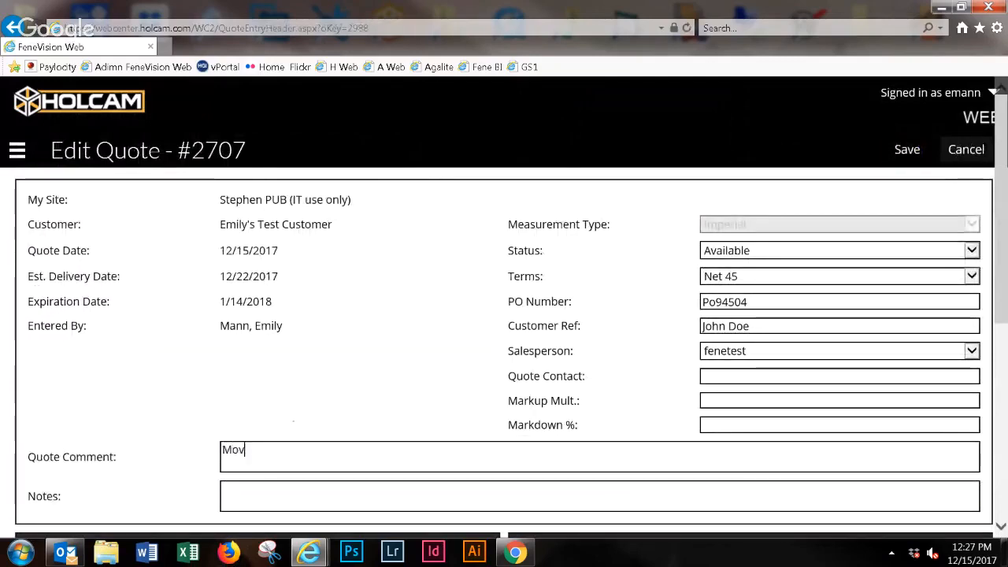
text(e hinges for)
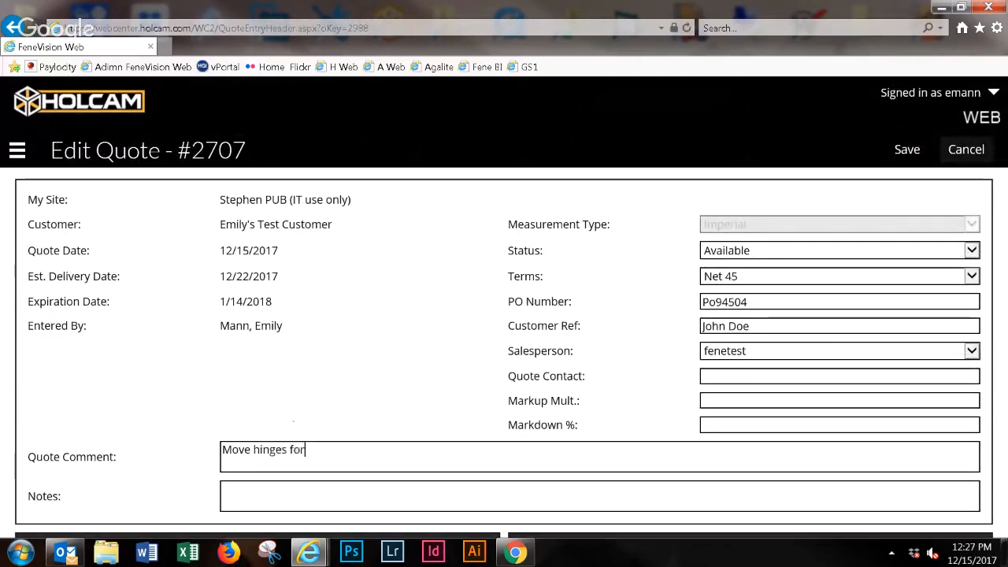
text( Customer E)
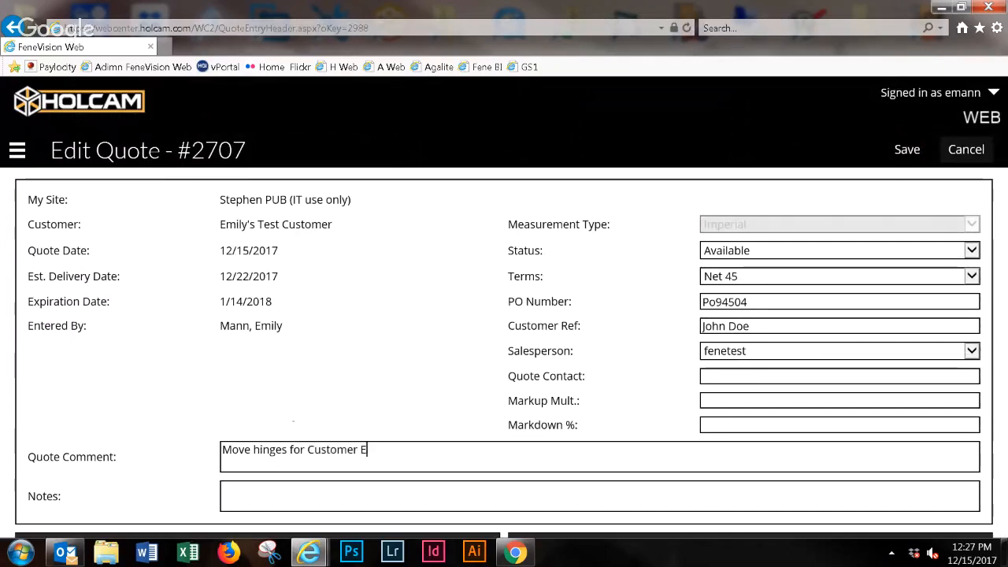
text(LSD)
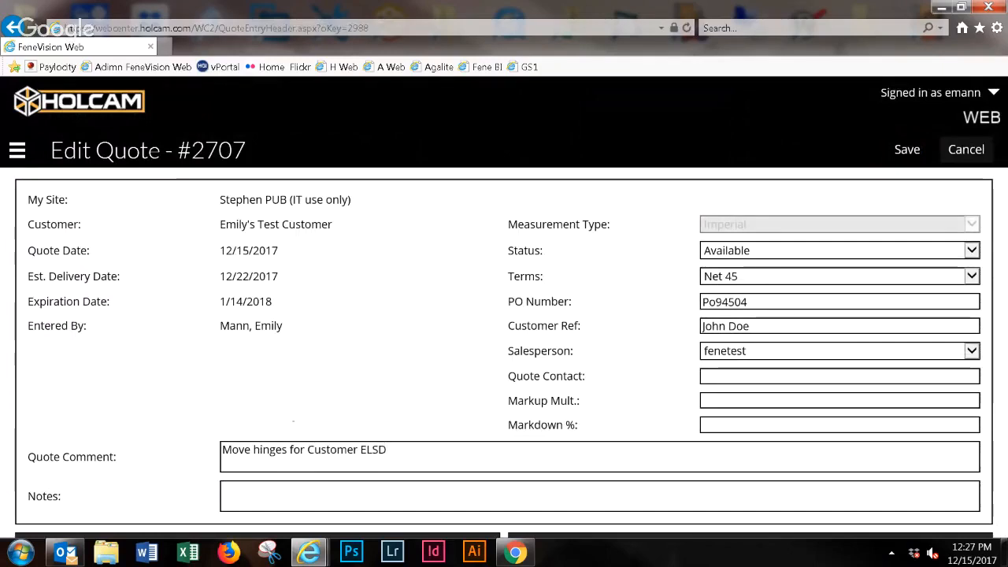
text(90 door up)
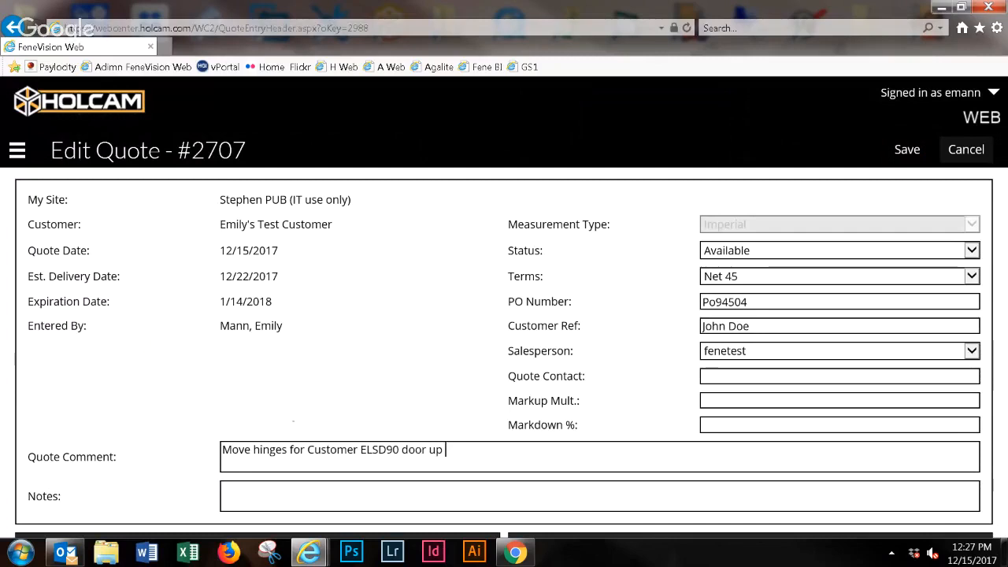
text(5 inches.)
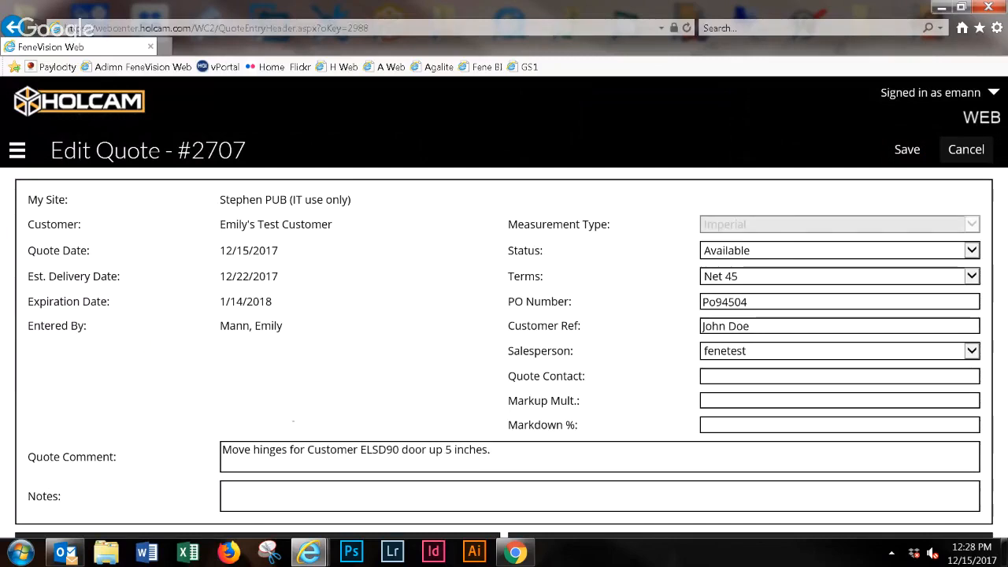
click(908, 149)
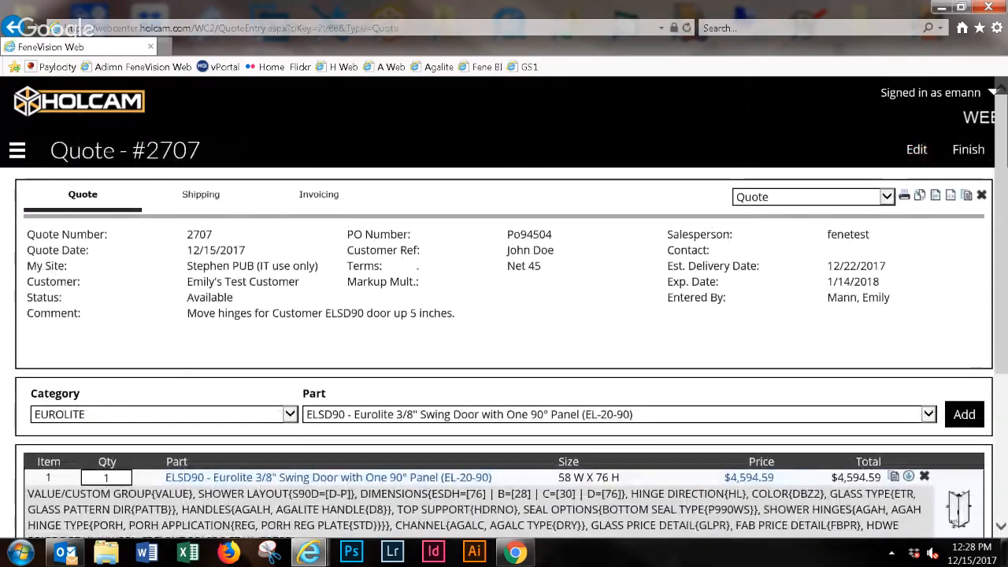
drag(185, 315, 271, 313)
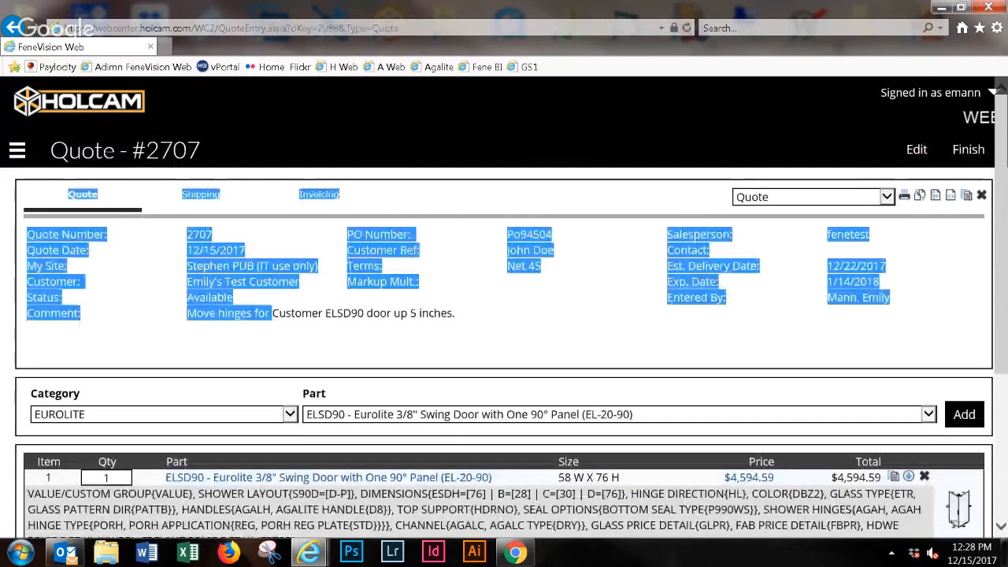
click(525, 310)
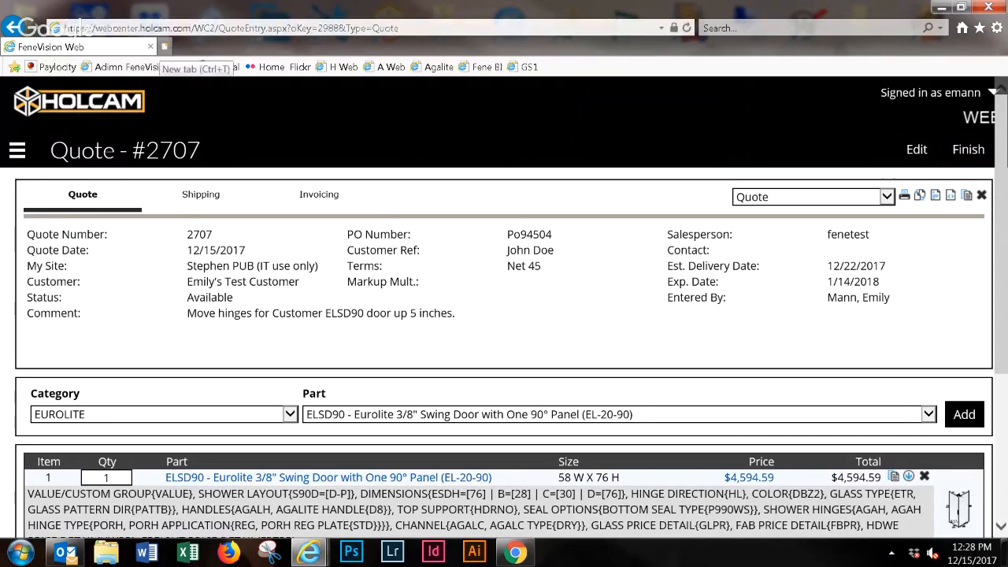
key(ctrl+t)
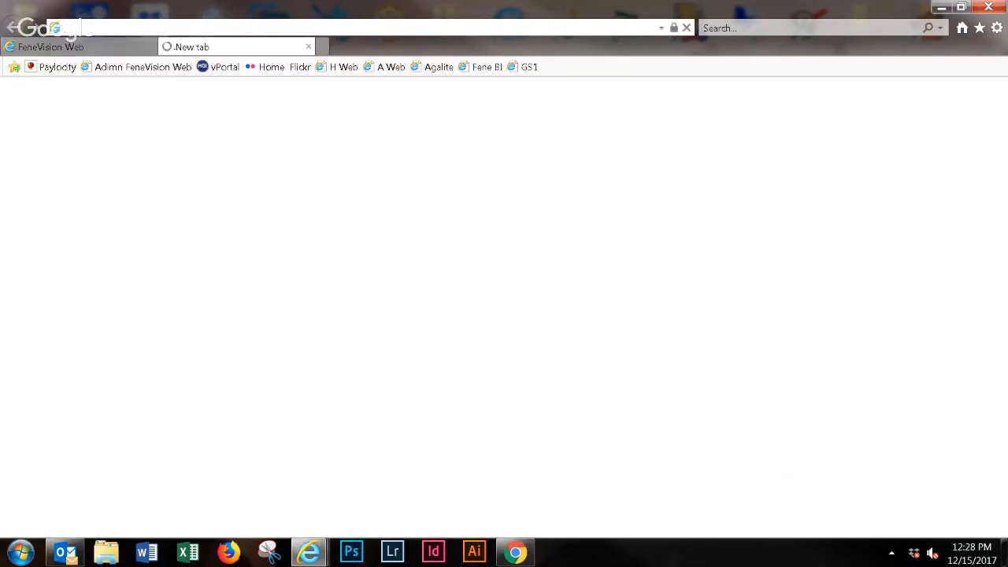
text(www.hol)
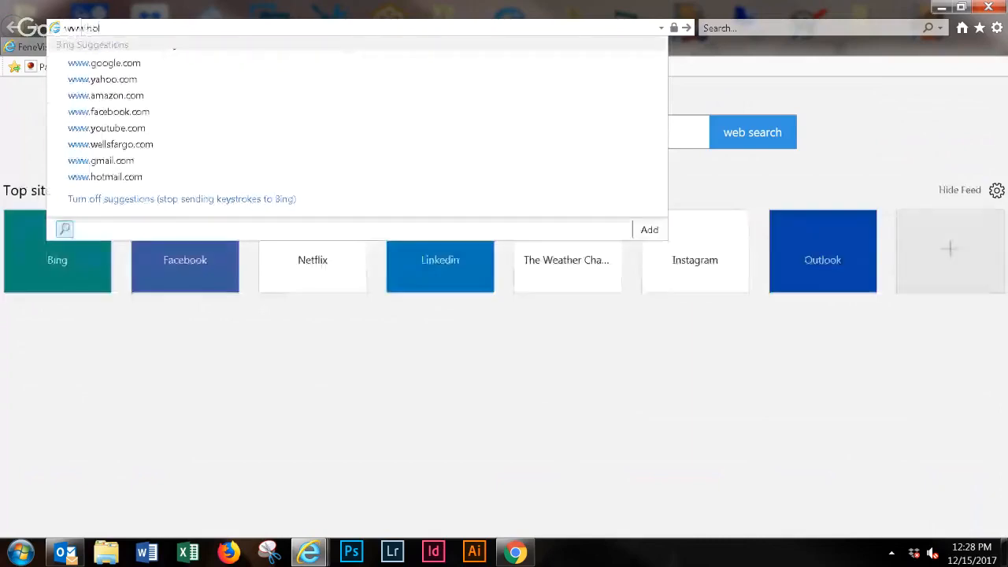
text(cam.com/web)
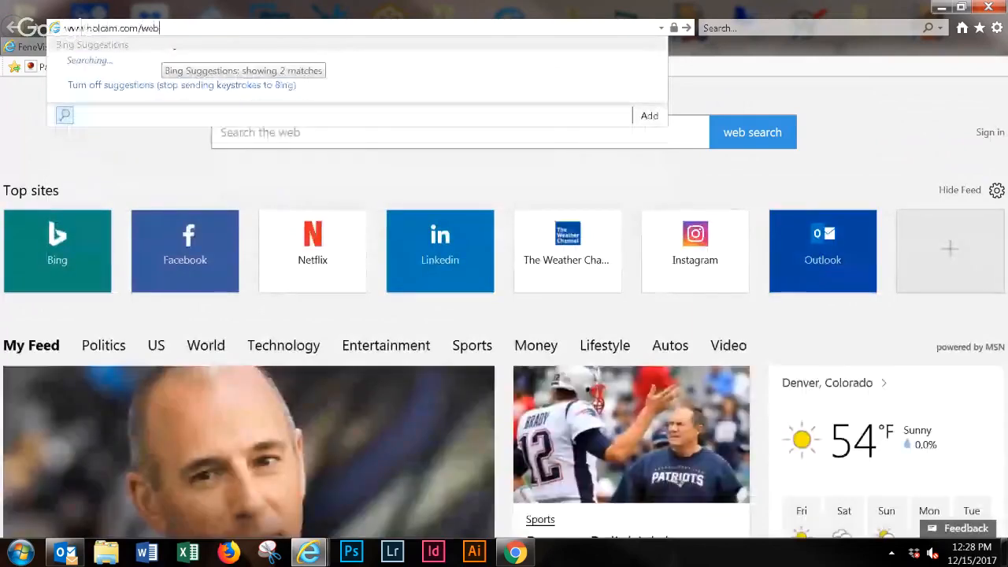
text(cente)
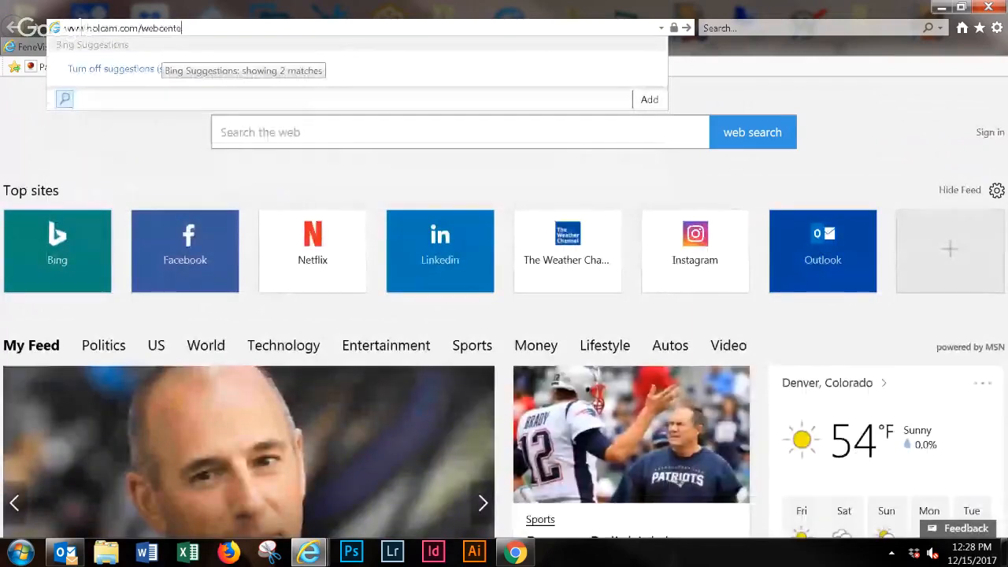
text(r/)
key(Return)
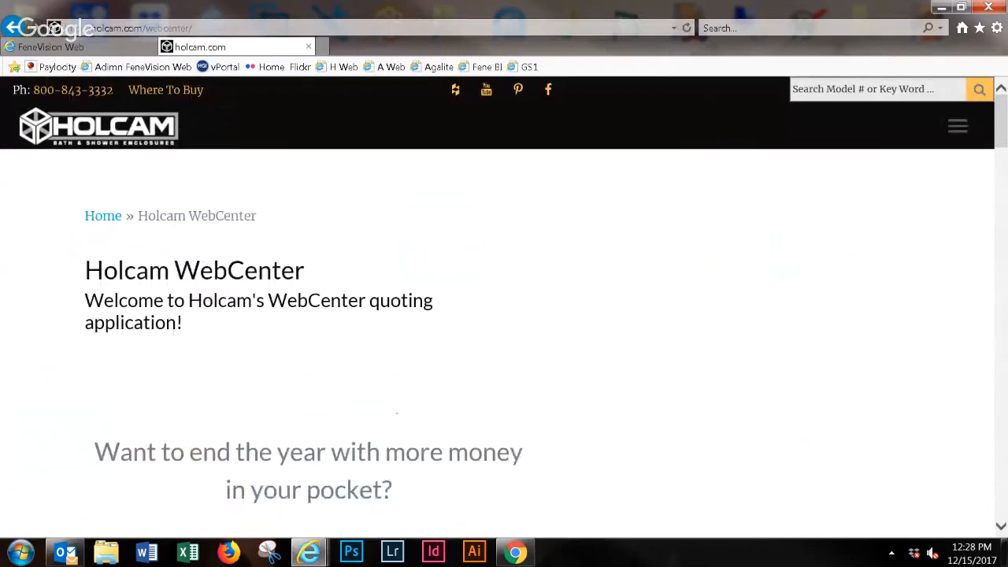
scroll(307, 339, down, 6)
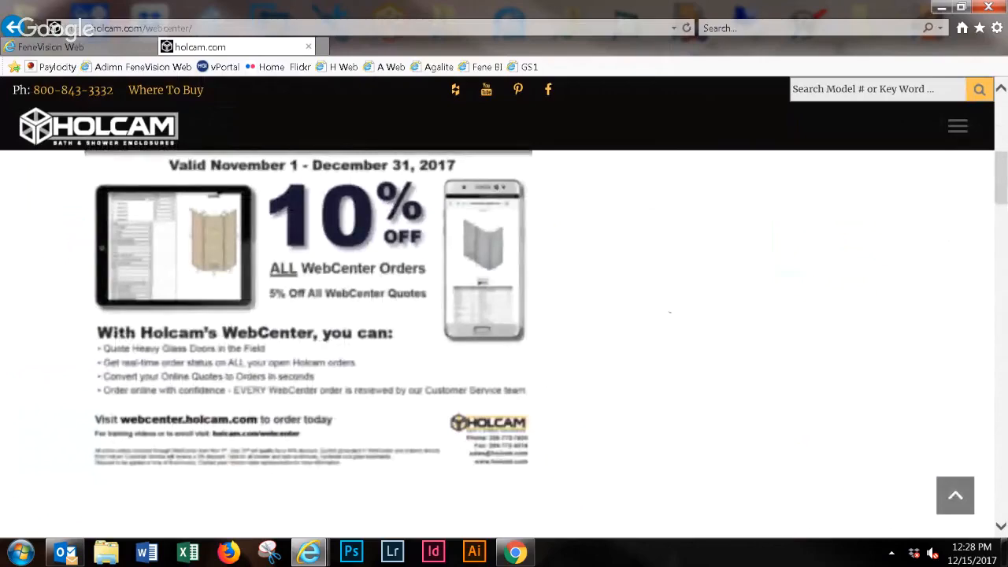
- Review the WebCenter page's discount terms, weekly webinar registration, webcenter.holcam.com access link and information request form topics
scroll(307, 339, down, 2)
scroll(308, 338, down, 2)
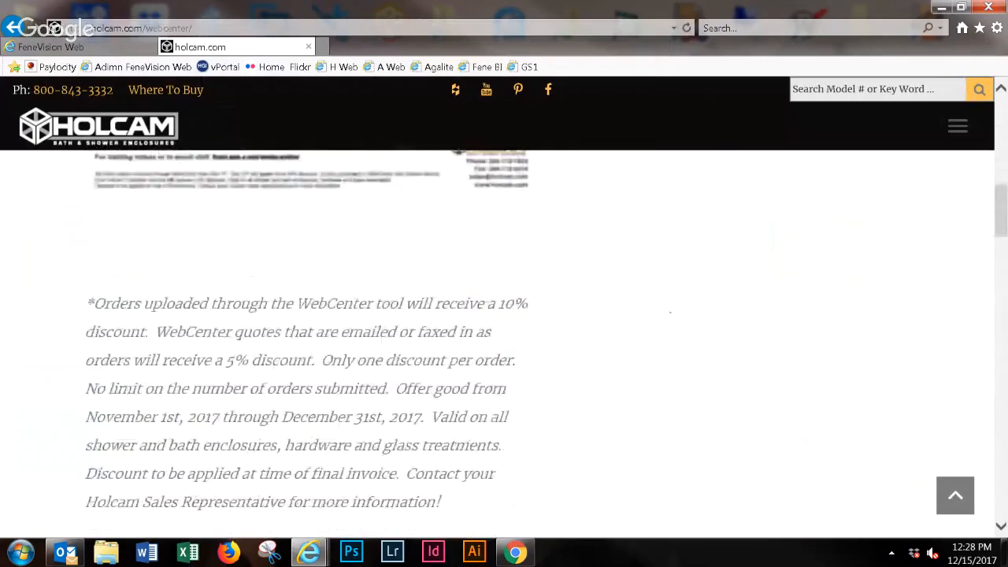
scroll(307, 338, down, 3)
scroll(307, 338, down, 2)
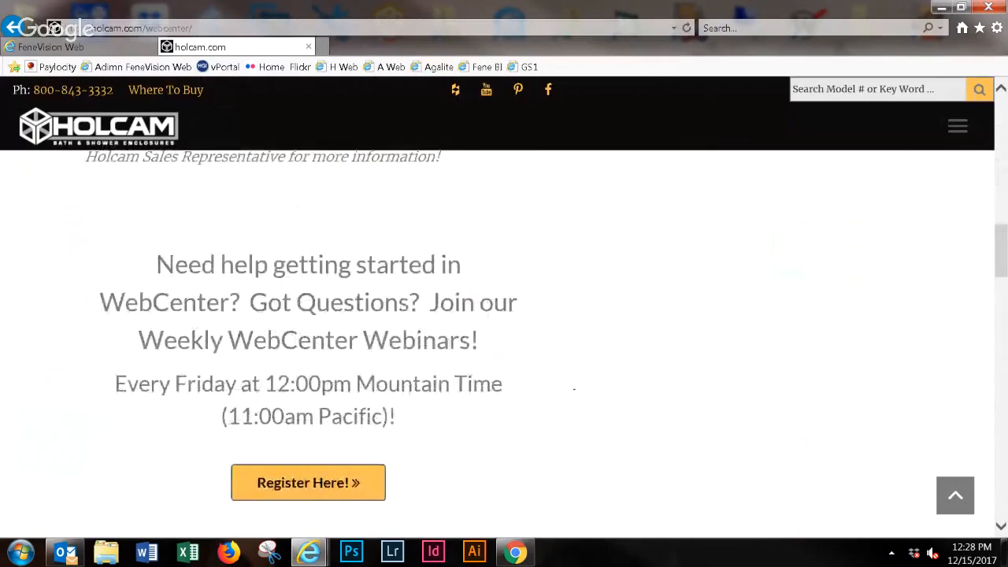
scroll(307, 339, down, 10)
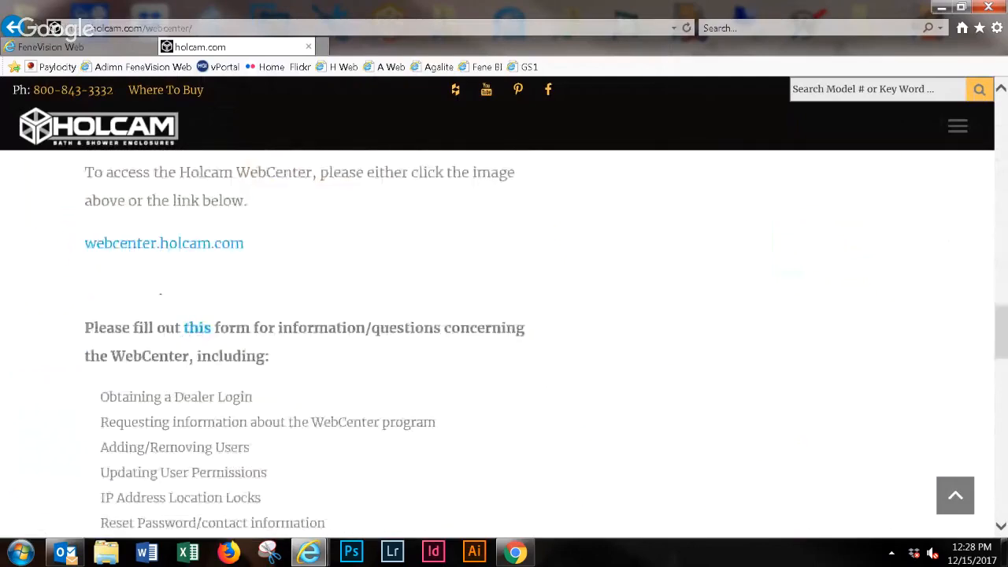
scroll(307, 339, up, 1)
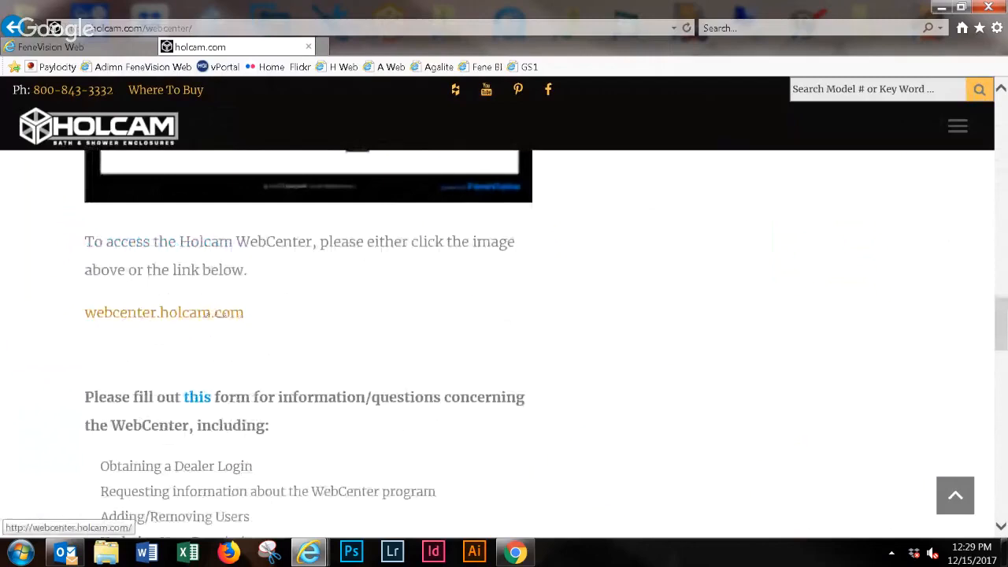
scroll(291, 384, down, 1)
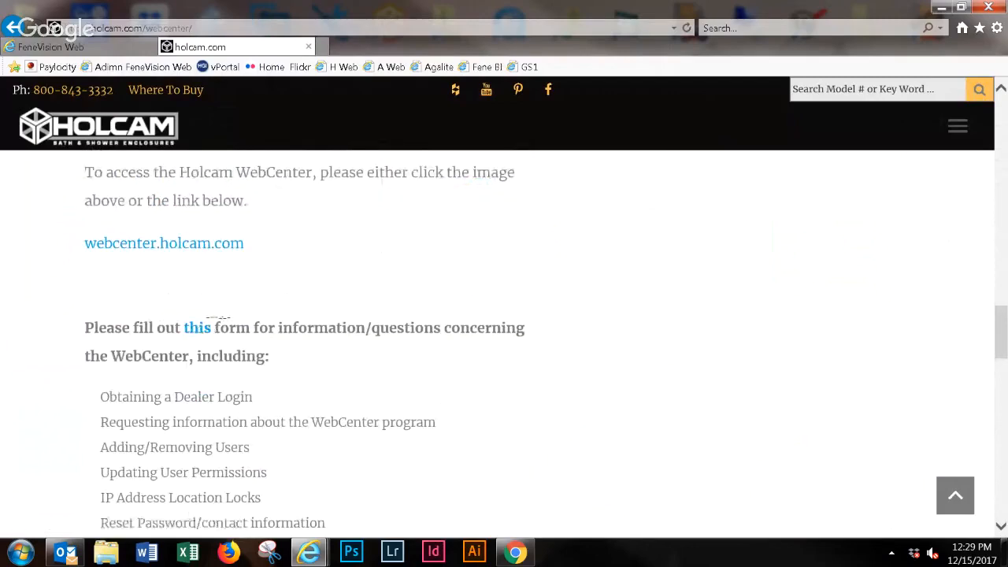
scroll(188, 313, down, 3)
scroll(213, 236, up, 1)
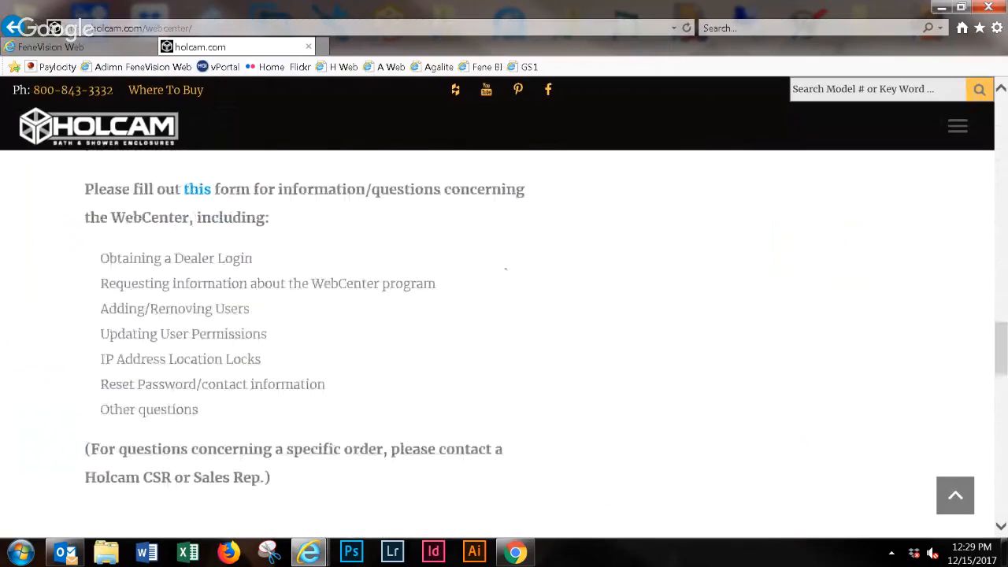
- Review the WebCenter documentation links, including How to enter out of square dimensions, and the training video descriptions
scroll(298, 305, down, 3)
scroll(310, 301, down, 2)
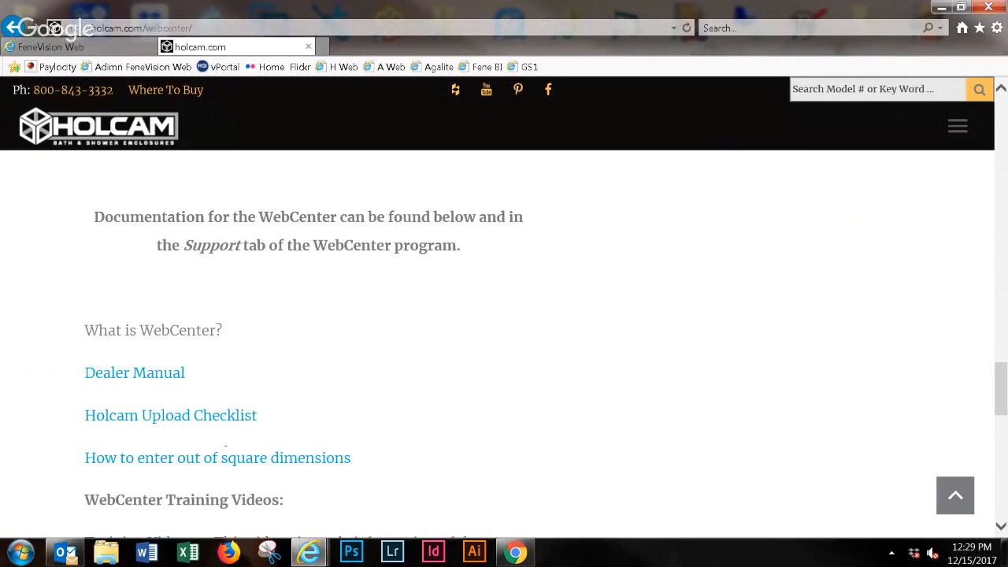
drag(77, 458, 409, 446)
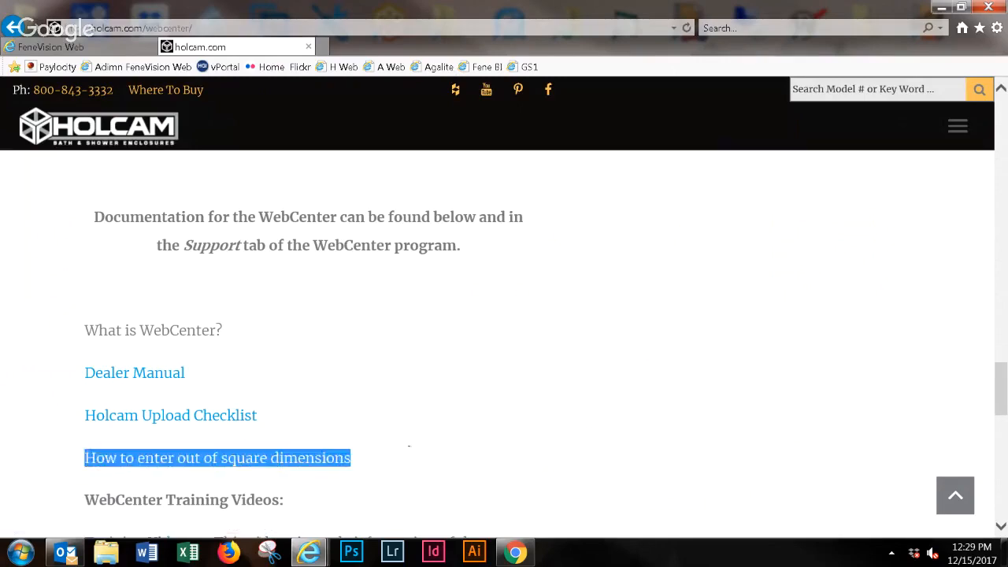
click(409, 447)
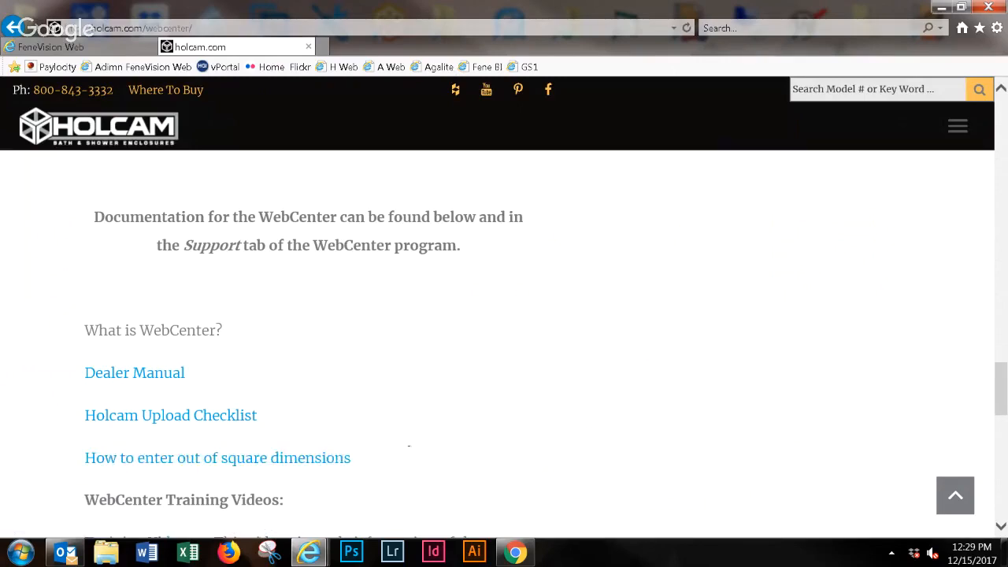
scroll(408, 446, down, 4)
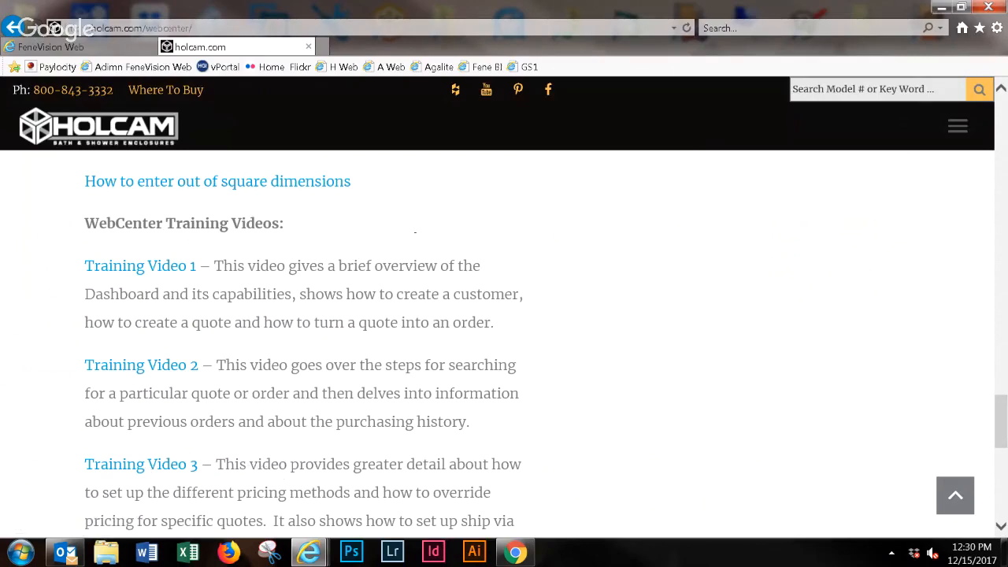
scroll(504, 339, down, 3)
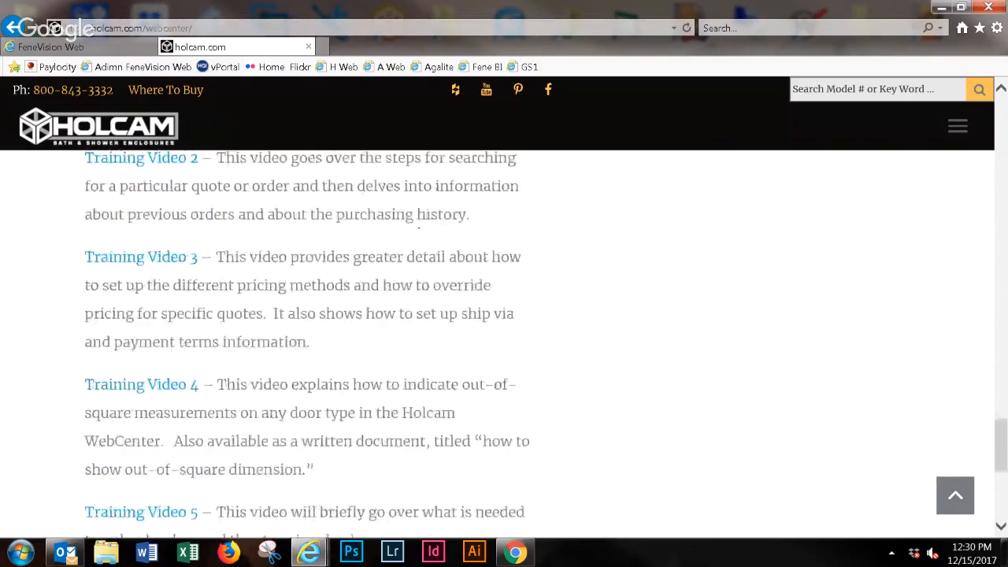
scroll(504, 339, up, 4)
scroll(504, 339, up, 5)
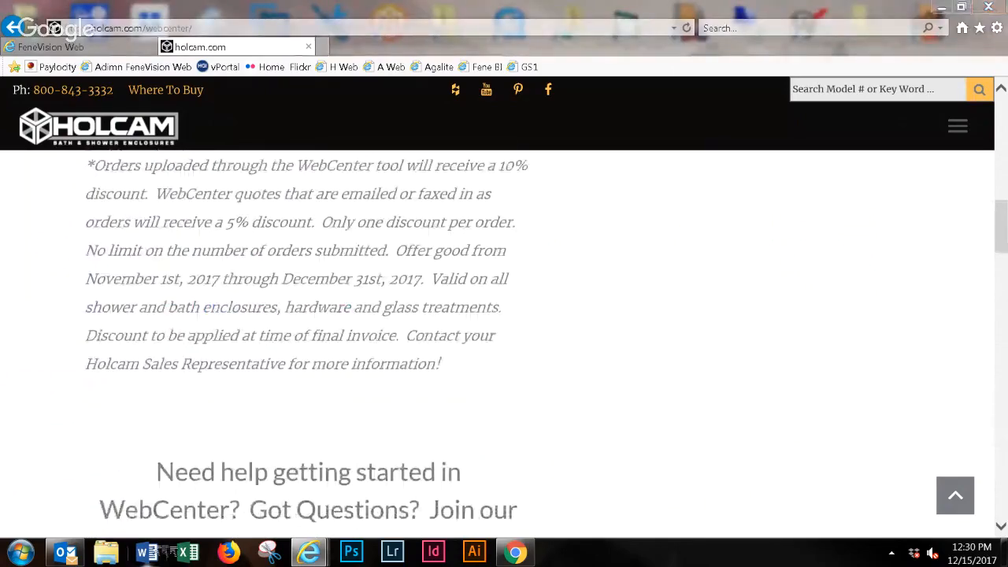
click(161, 552)
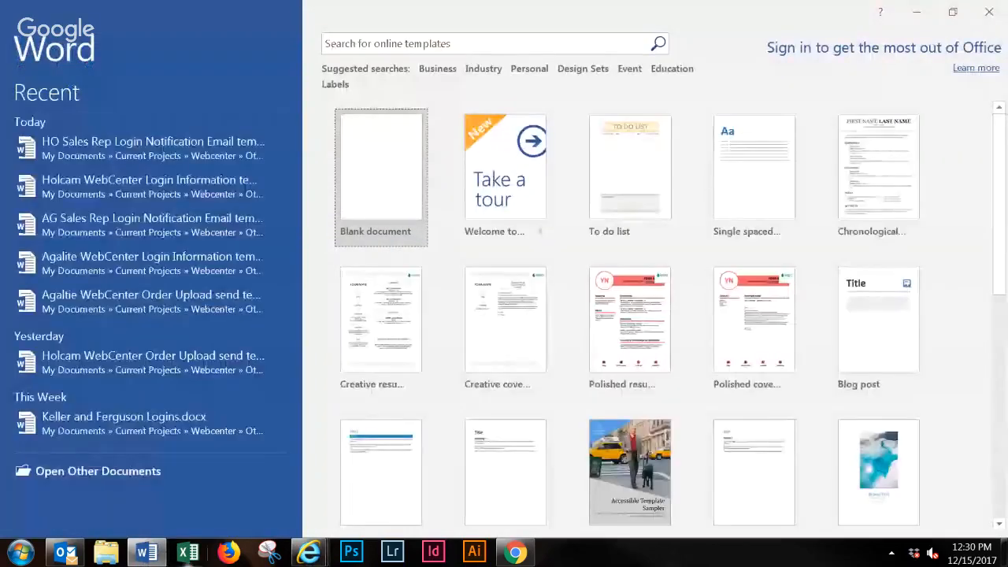
click(386, 167)
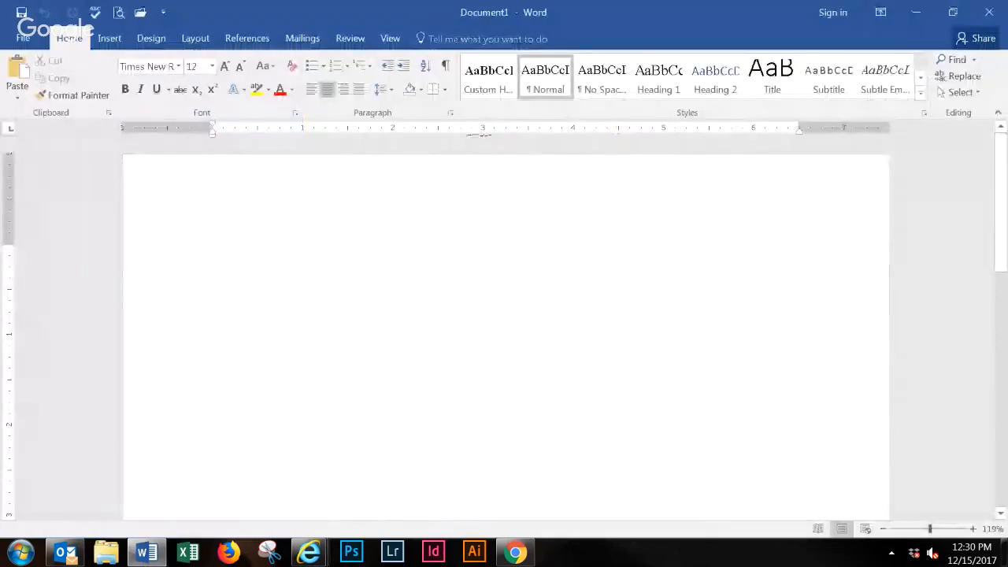
text(www.)
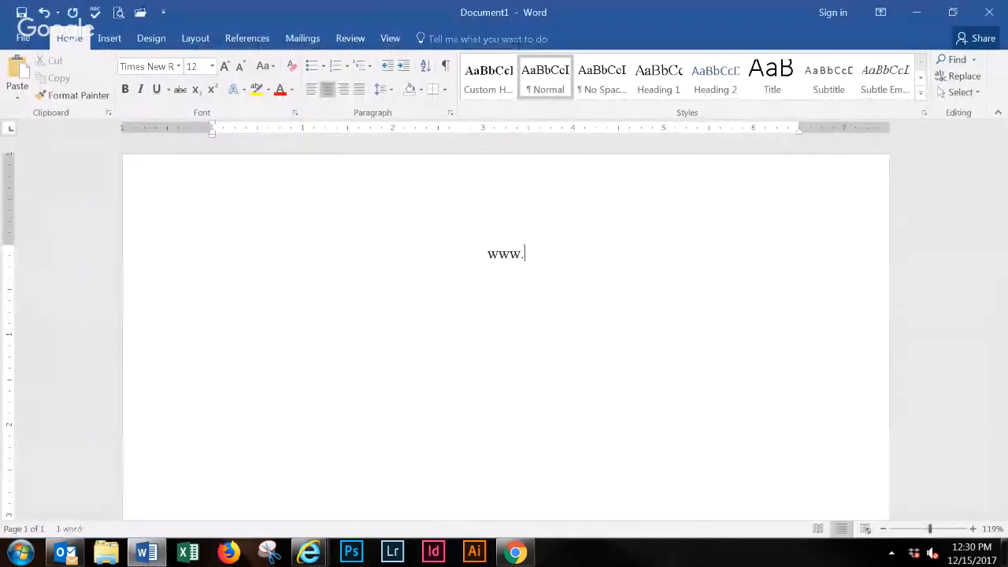
text(holcam.com/w)
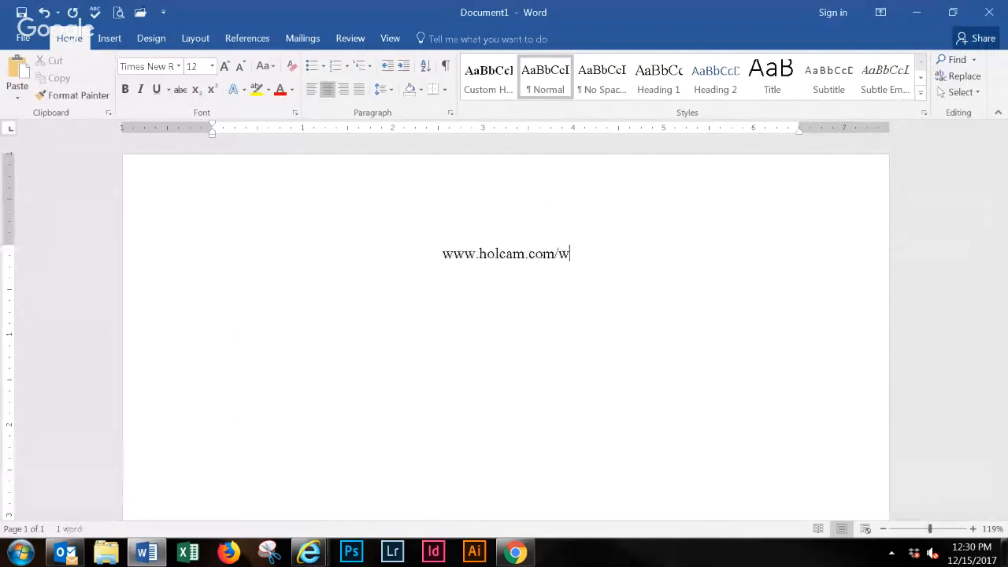
text(ebcenter/)
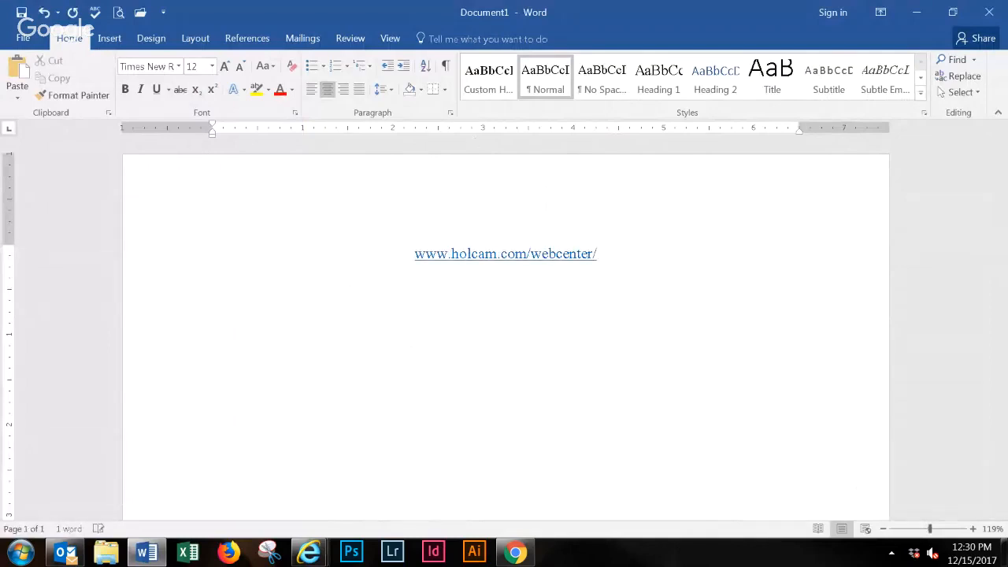
- Add the contact's first name and e-mail address on separate lines below the web address
key(Return)
text(Emily)
key(Return)
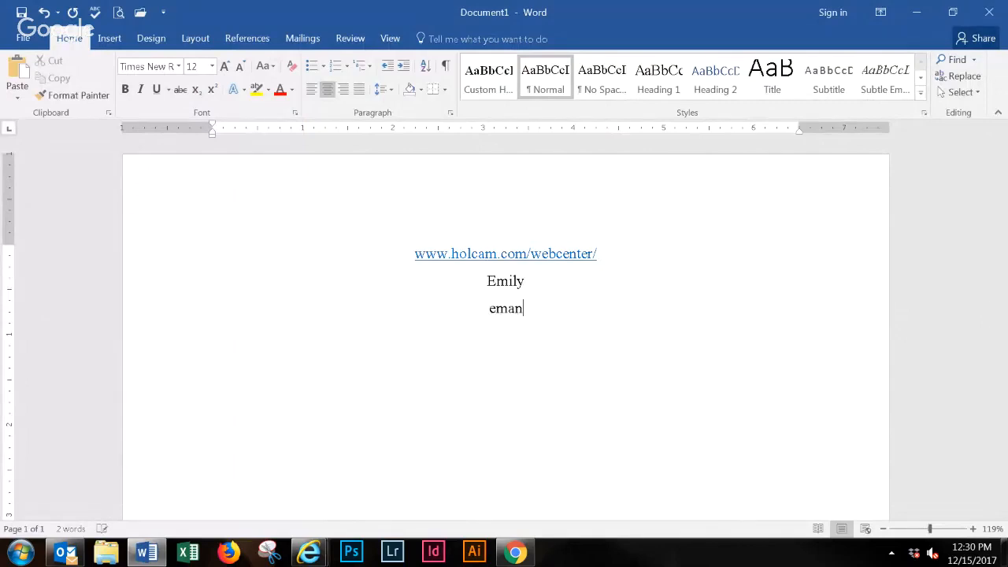
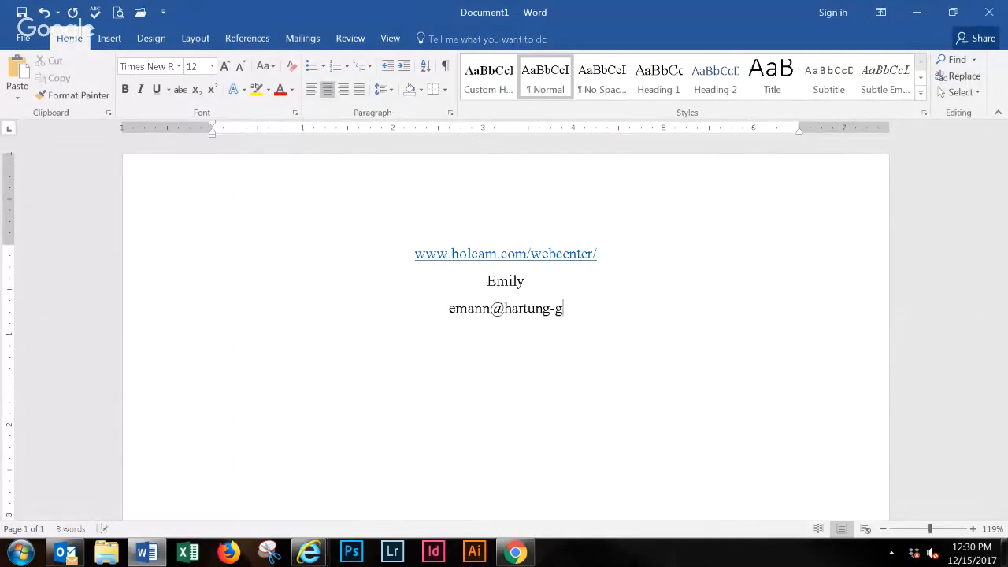
key(Return)
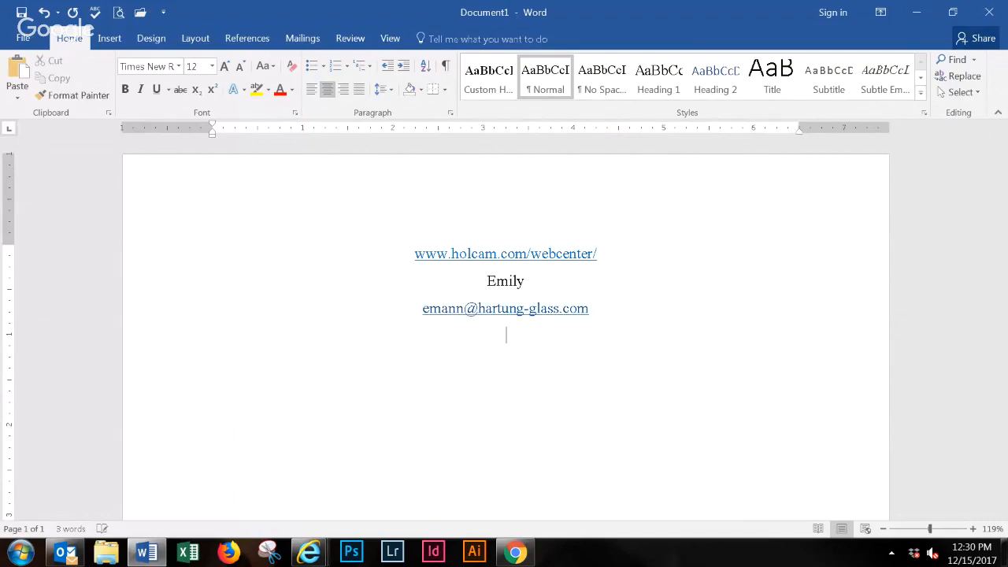
- Add the contact's phone number below the e-mail address and enlarge the document view to 244%
key(ctrl+equal)
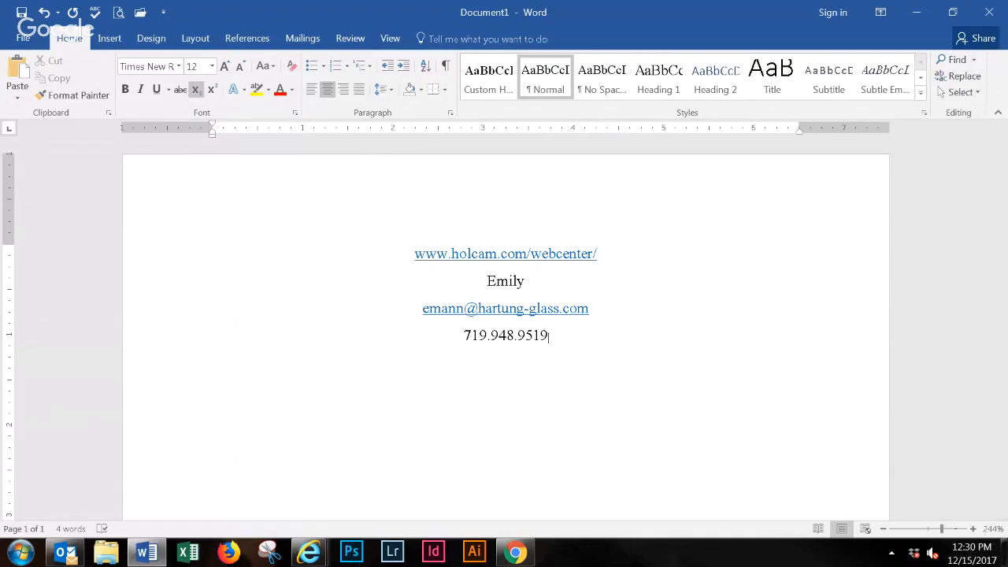
ctrl+scroll(707, 394, up, 12)
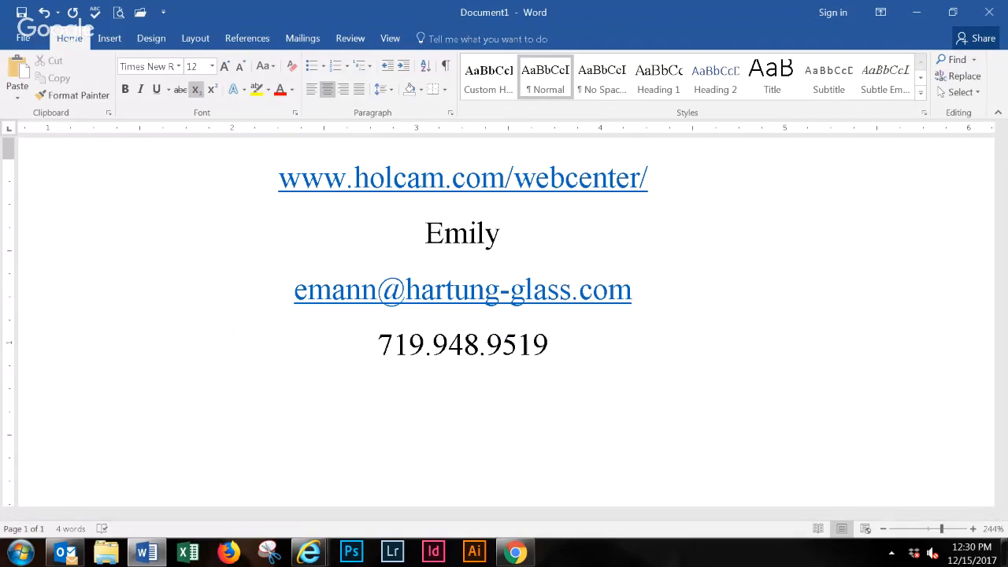
key(alt+Tab)
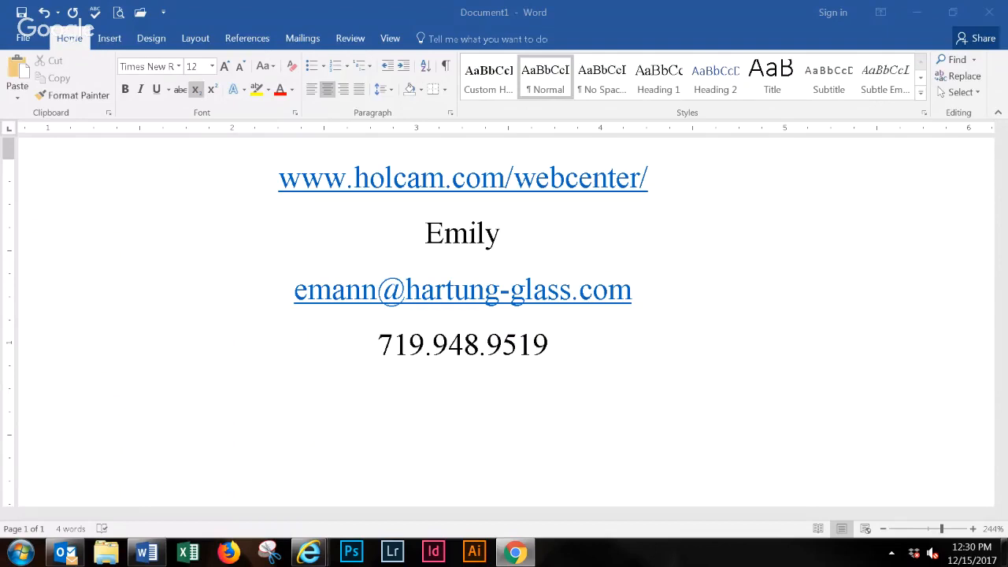